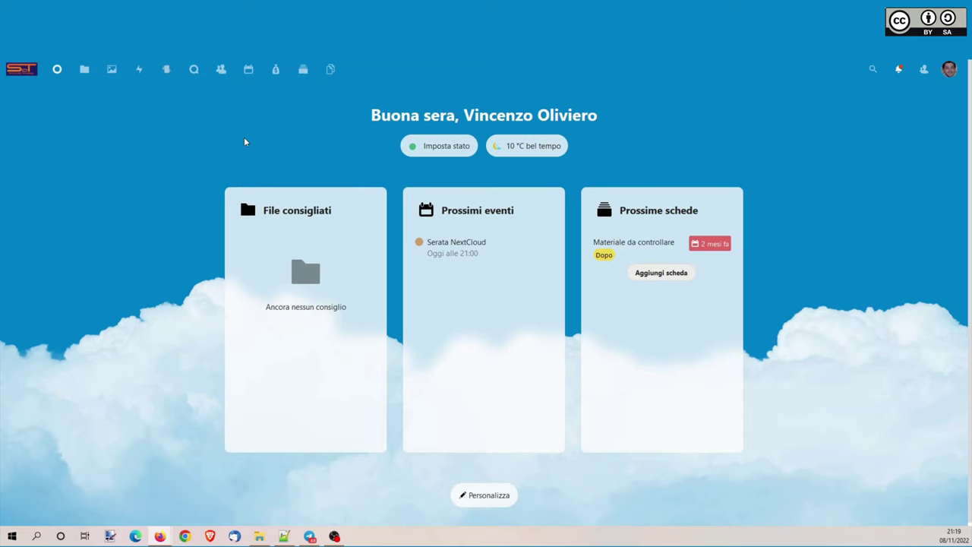
# Open the Files app to list all 8 folders and 3 files totalling 4.4 GB.
pyautogui.click(84, 70)
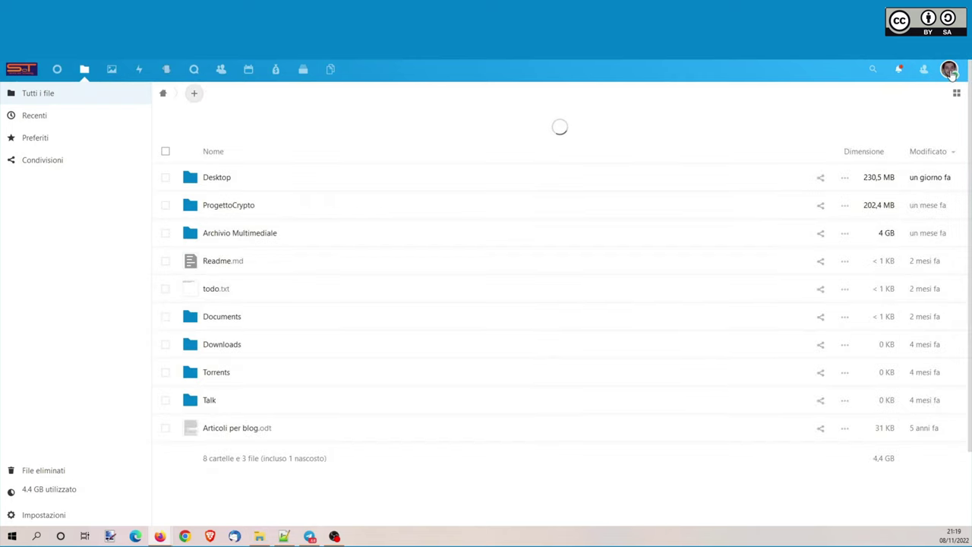
# Open the account menu from the avatar at the top right.
pyautogui.click(950, 70)
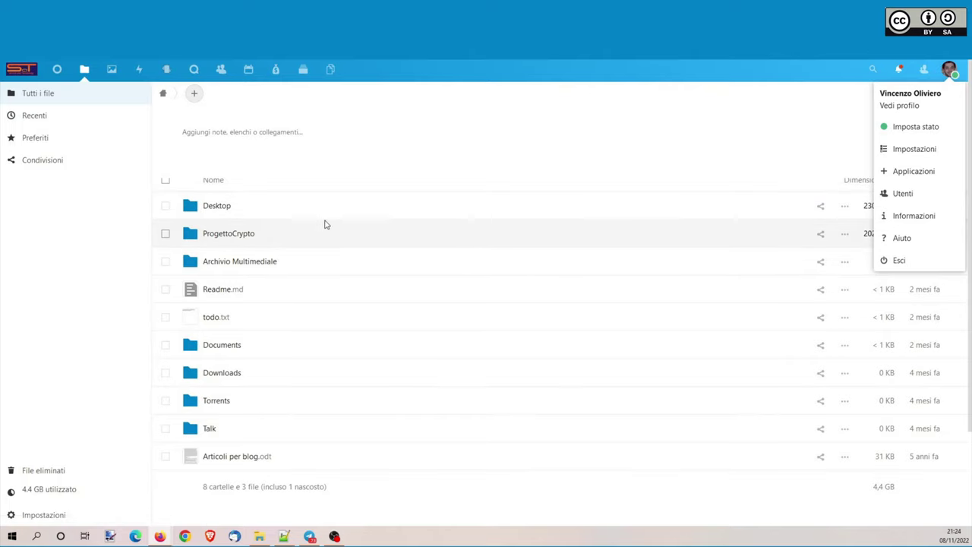
# Scroll the file list down and back up while the account menu is shown.
pyautogui.scroll(-2, 397, 282)
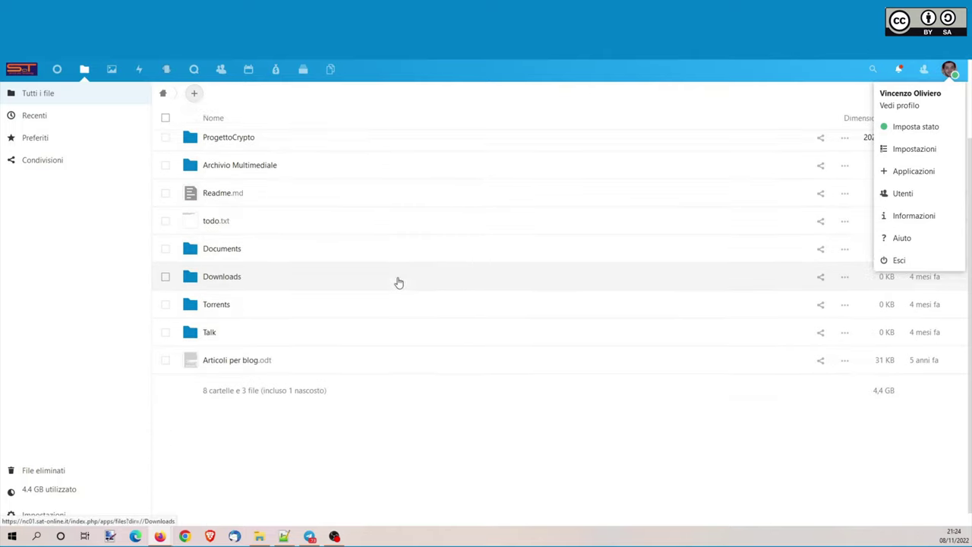
pyautogui.scroll(2, 323, 260)
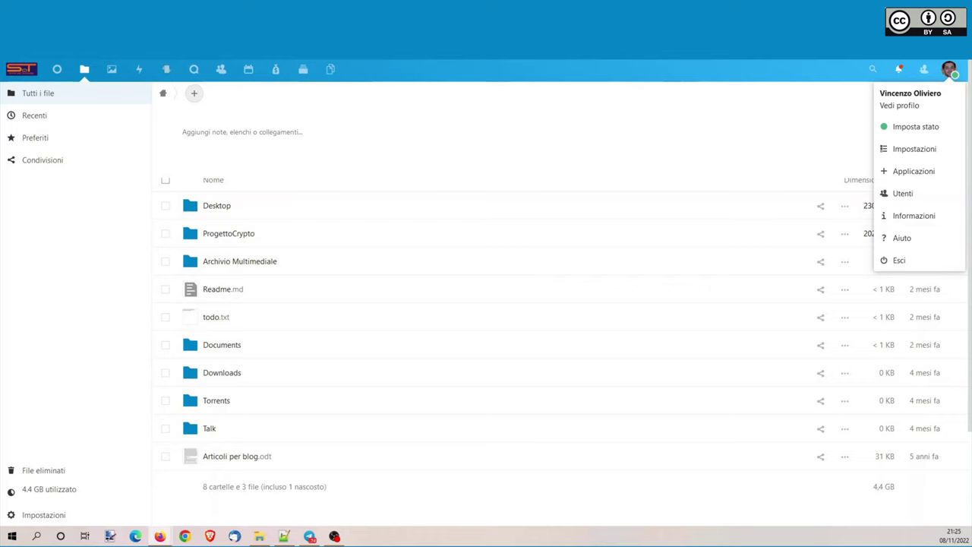
# Dismiss the account menu and show the Condivisione sidebar for Articoli per blog.odt.
pyautogui.click(361, 168)
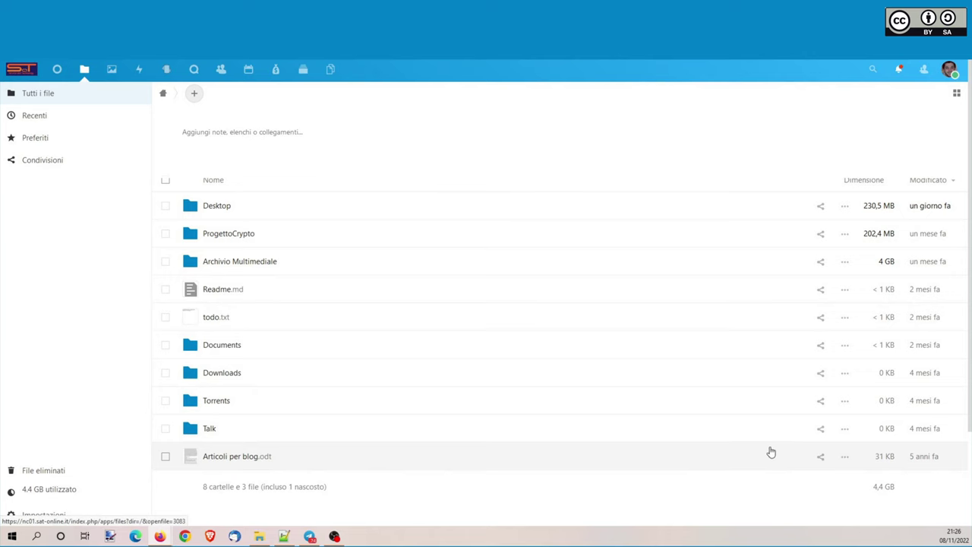
pyautogui.click(821, 459)
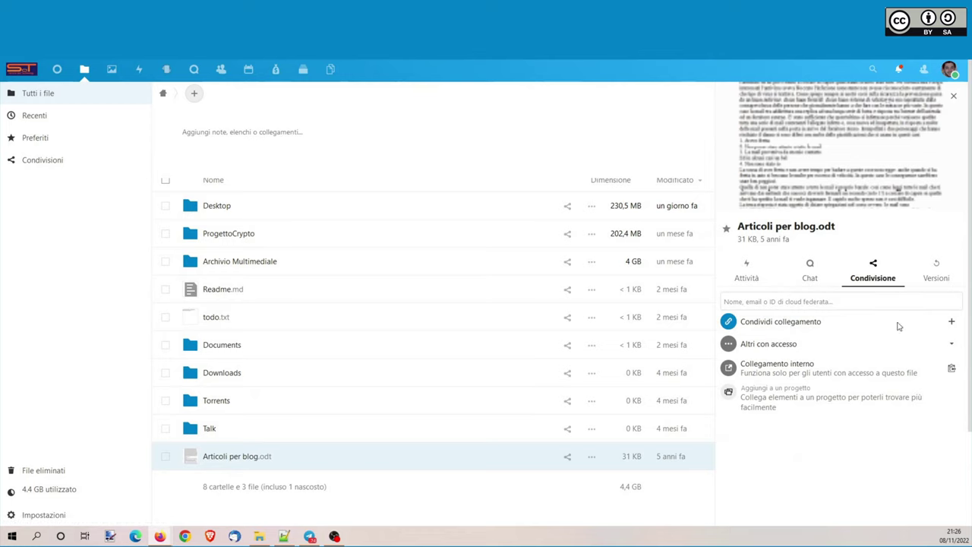
pyautogui.click(952, 322)
pyautogui.click(952, 325)
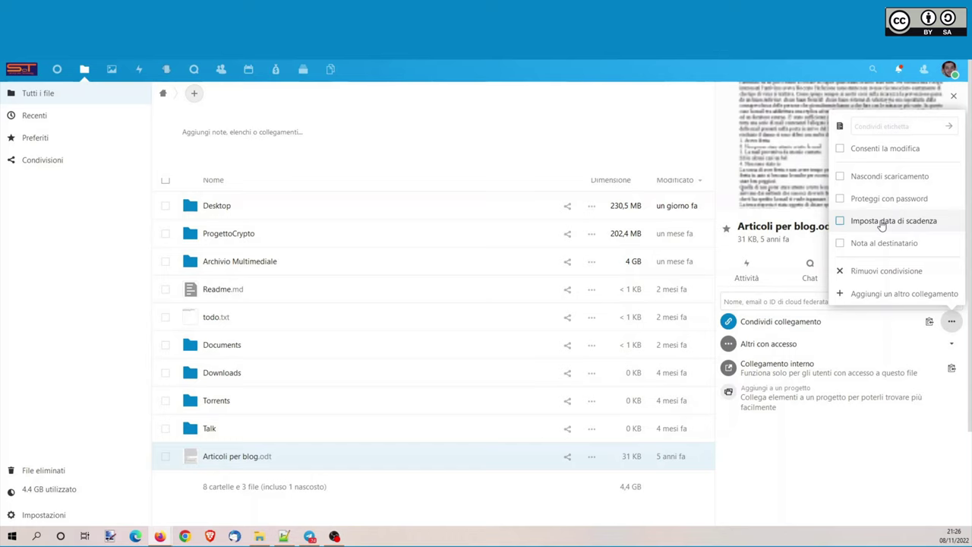
pyautogui.click(890, 278)
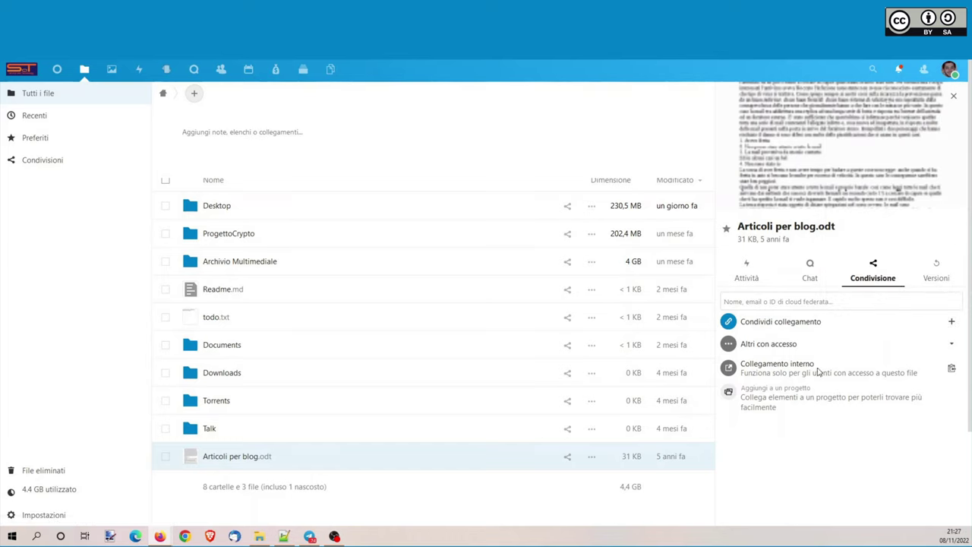
# Check Altri con accesso and the empty Versioni history for Articoli per blog.odt.
pyautogui.click(952, 344)
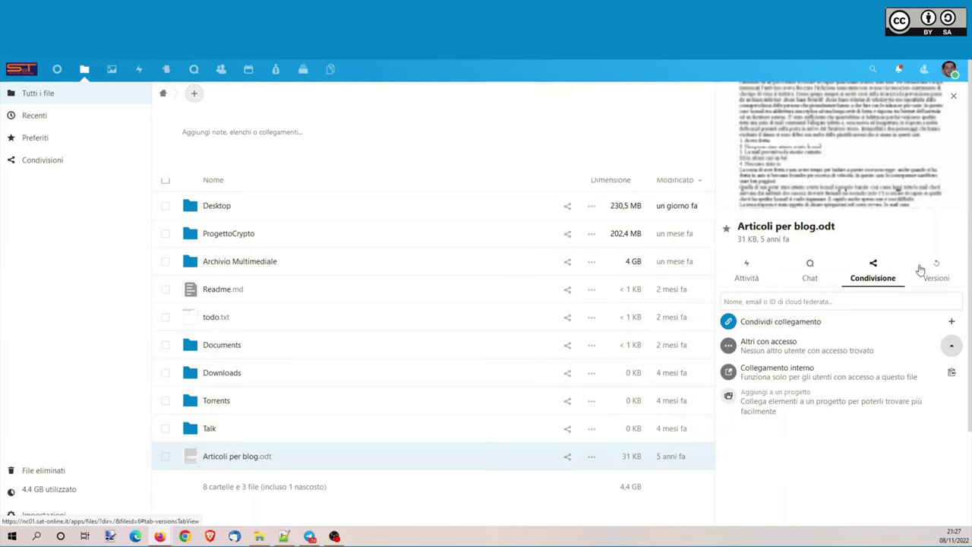
pyautogui.click(941, 275)
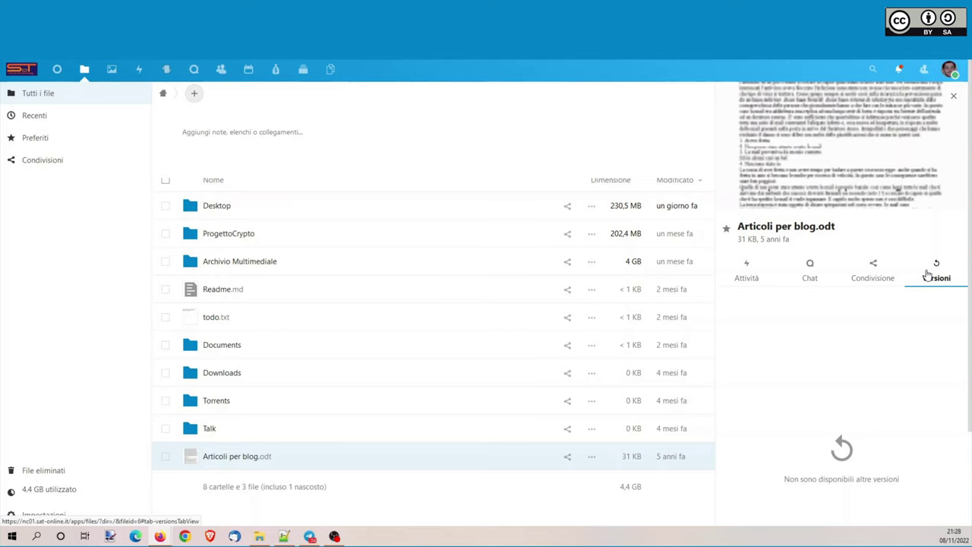
# Review the Attività log for Articoli per blog.odt, then close the details sidebar.
pyautogui.click(755, 280)
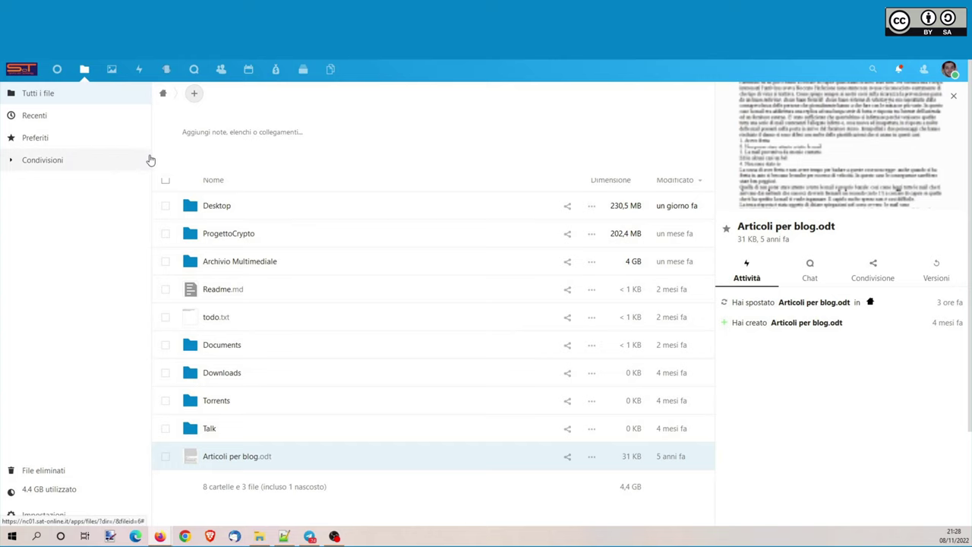
pyautogui.click(954, 97)
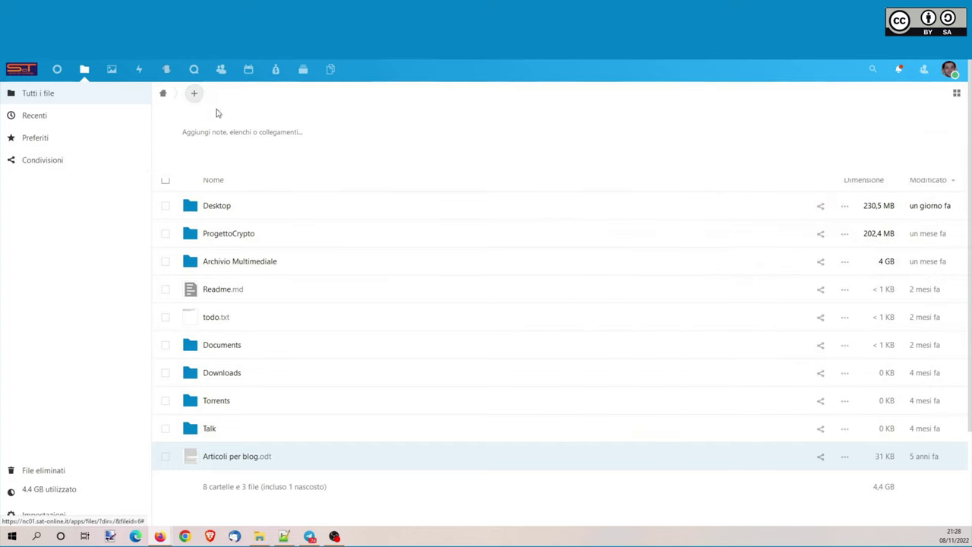
# Create the top-level folder LugVi, look inside it, and return to the home folder.
pyautogui.click(194, 95)
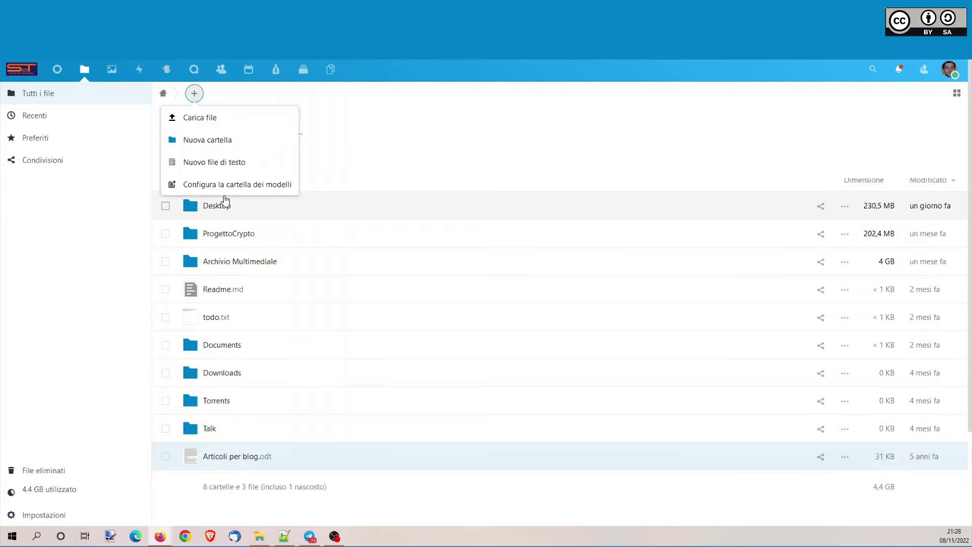
pyautogui.click(209, 144)
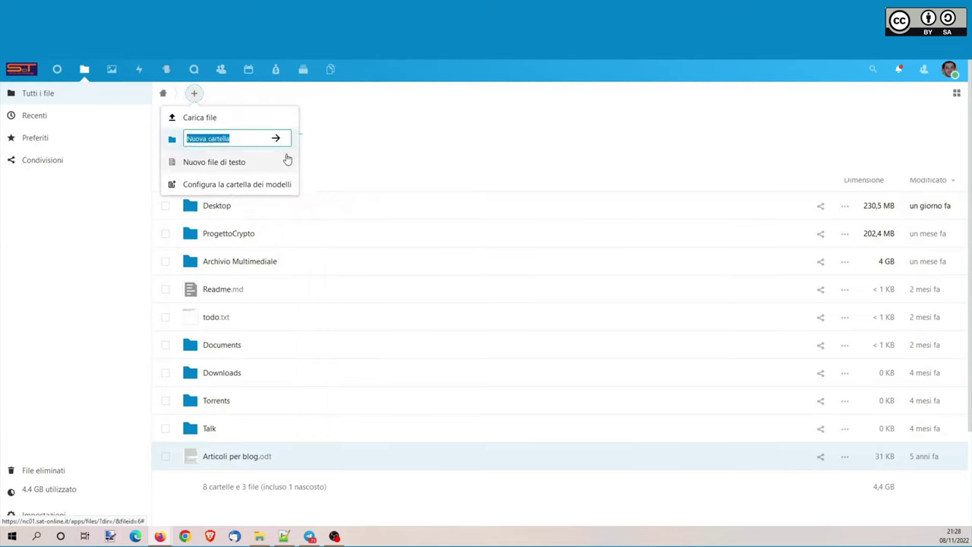
pyautogui.write('Prova')
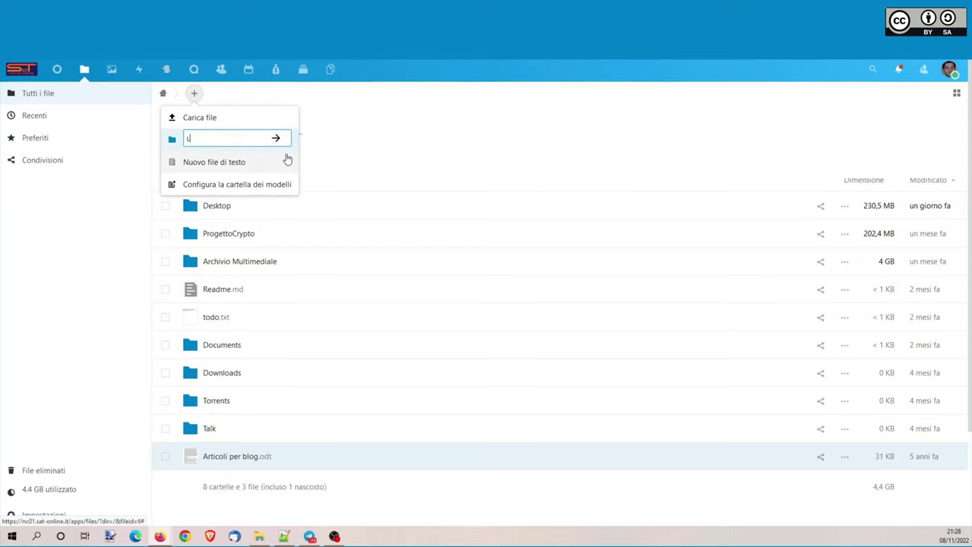
pyautogui.press('Return')
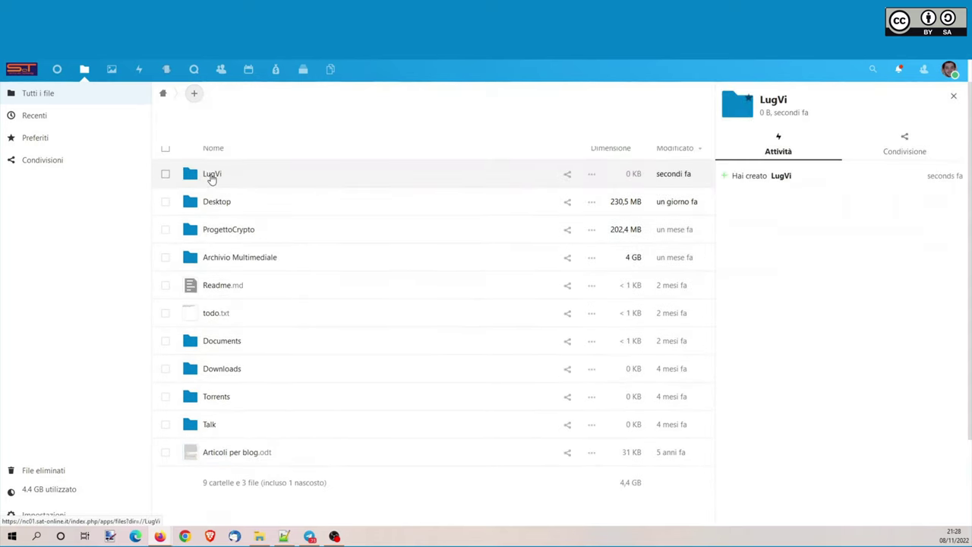
pyautogui.click(212, 175)
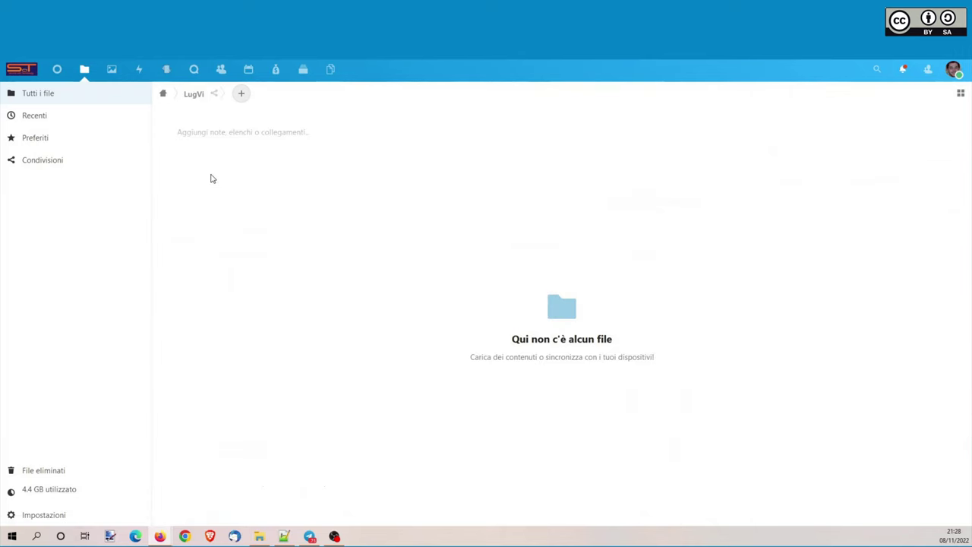
pyautogui.click(167, 96)
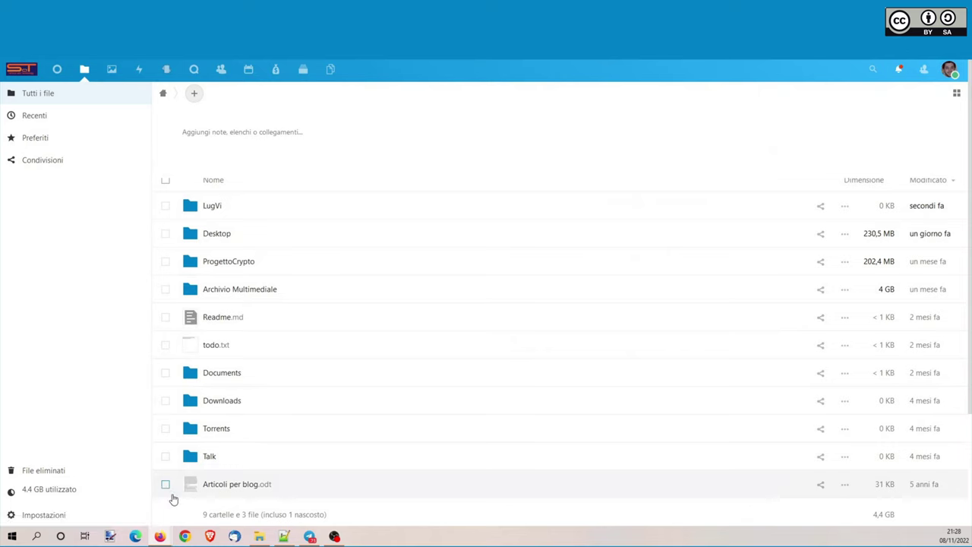
# Move Articoli per blog.odt into LugVi with Sposta o copia, then open LugVi.
pyautogui.click(166, 484)
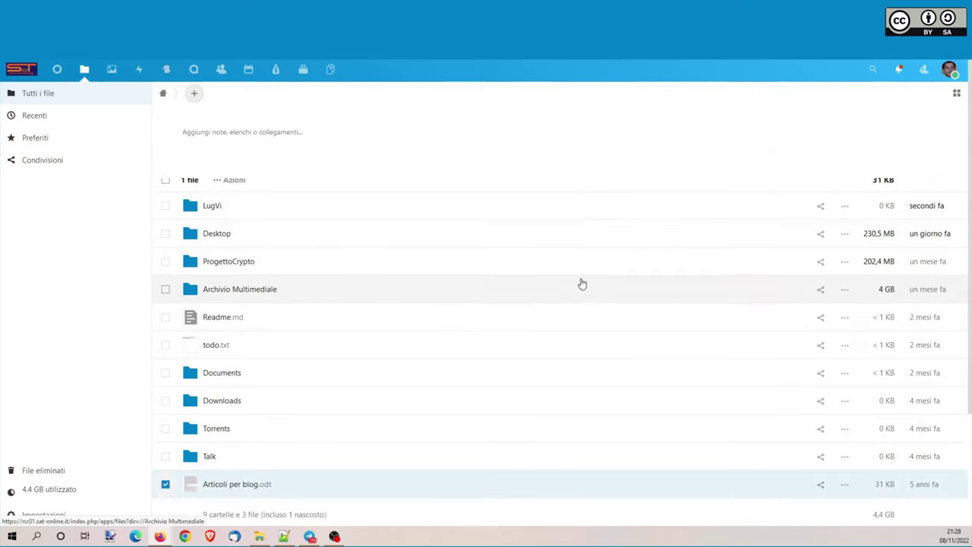
pyautogui.scroll(-2, 494, 334)
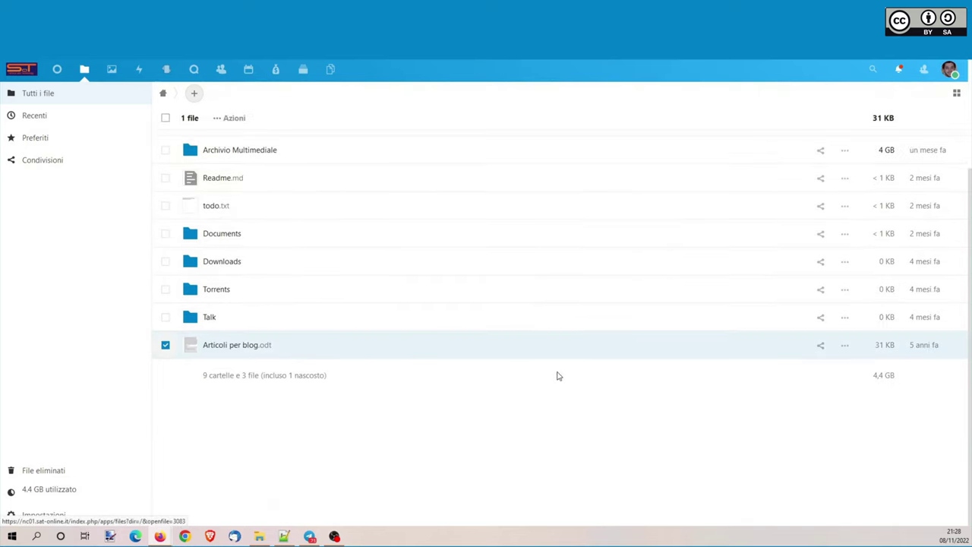
pyautogui.click(846, 347)
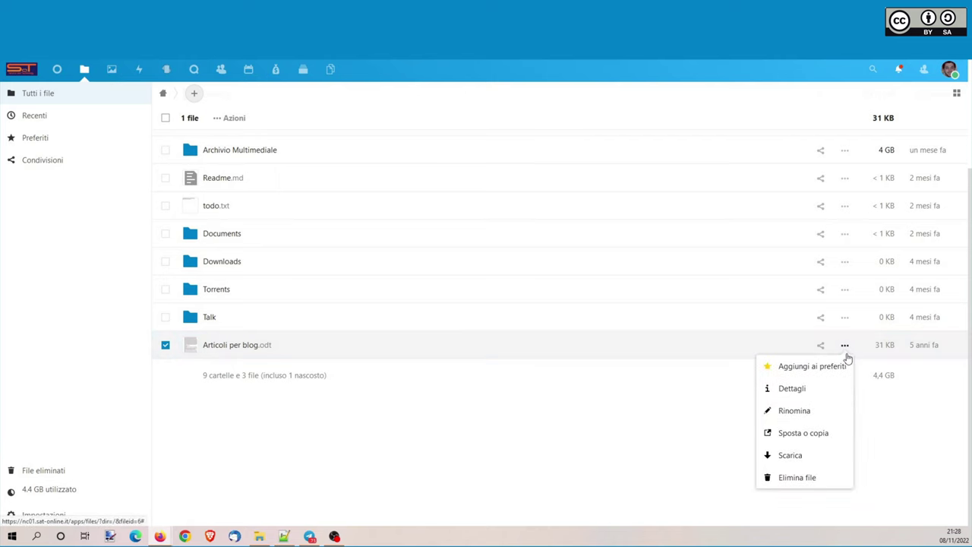
pyautogui.click(789, 434)
pyautogui.scroll(-3, 398, 302)
pyautogui.click(382, 260)
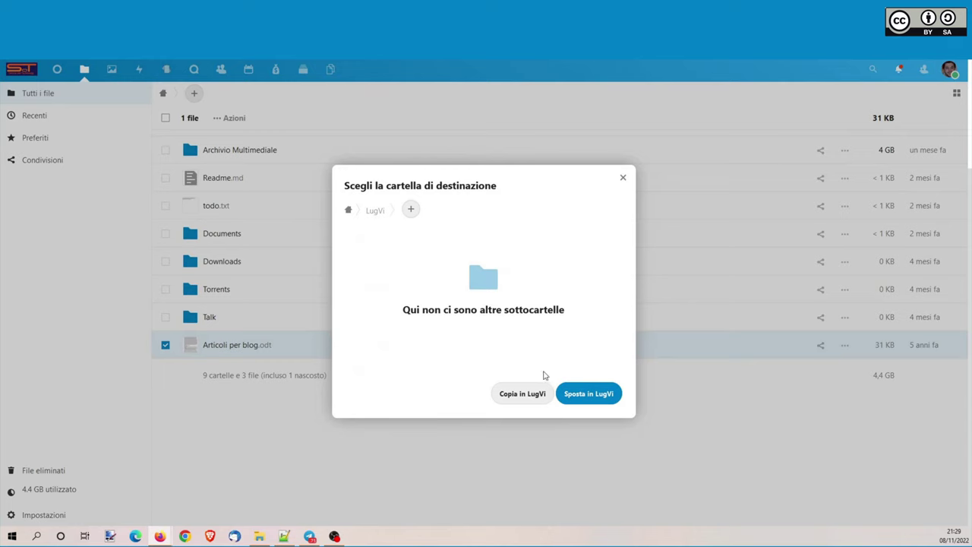
pyautogui.click(592, 398)
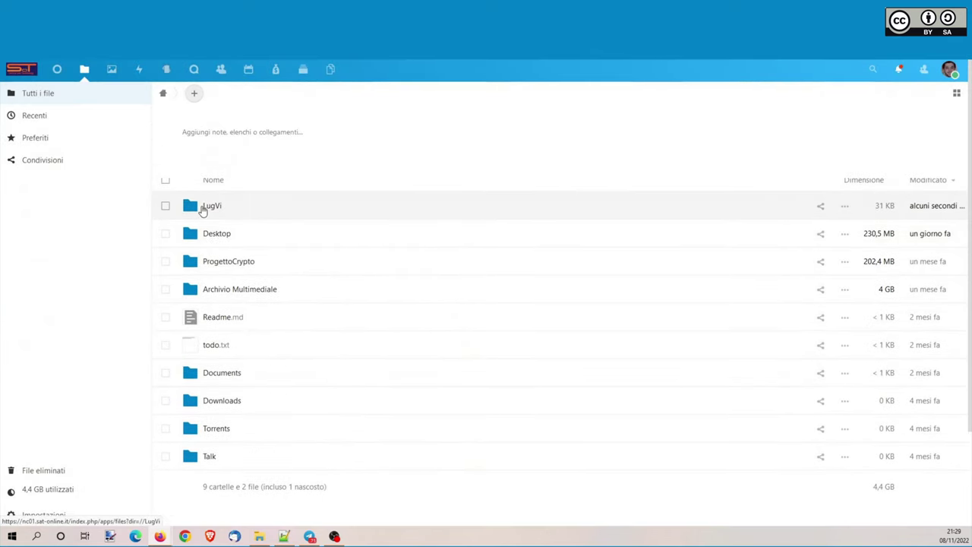
pyautogui.click(202, 207)
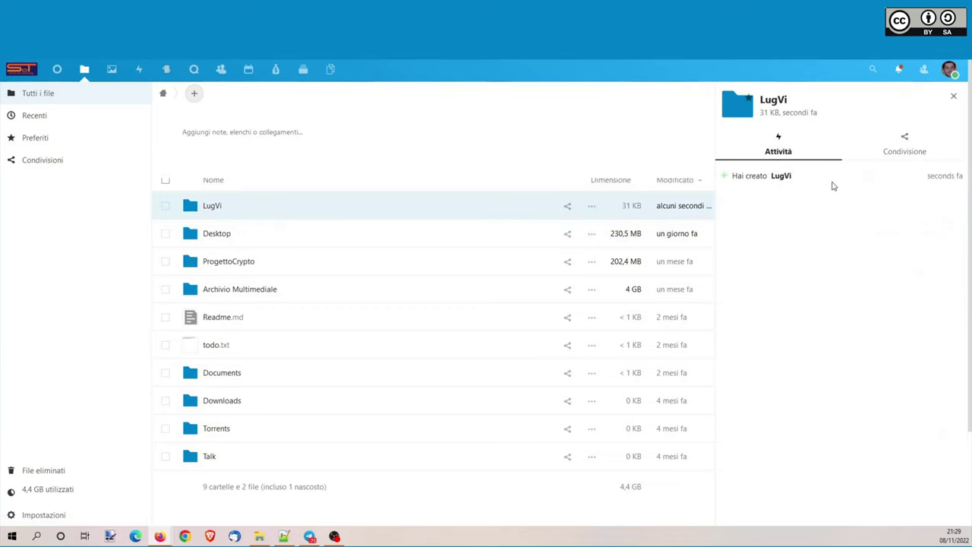
pyautogui.click(211, 206)
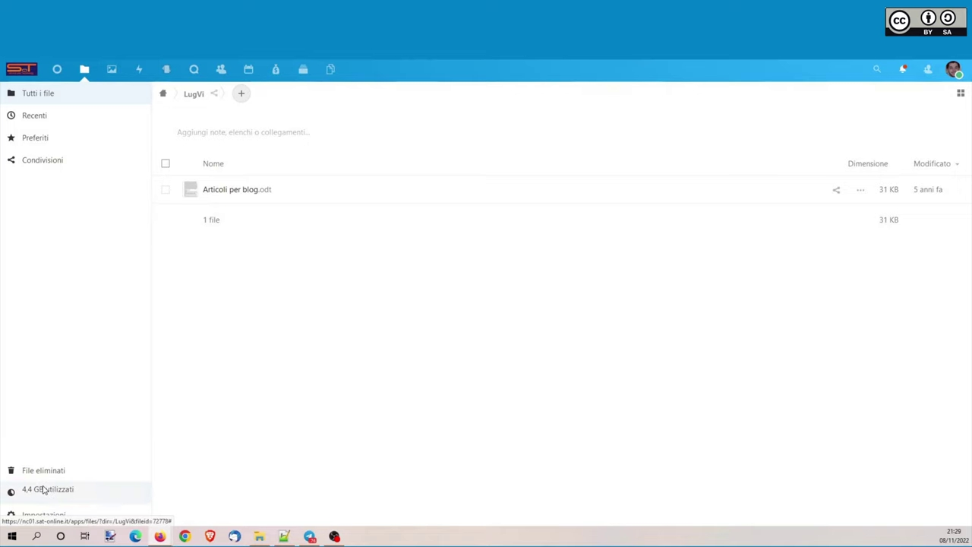
# Browse the File eliminati bin of 15 folders and 103 files, then expand Impostazioni.
pyautogui.click(43, 475)
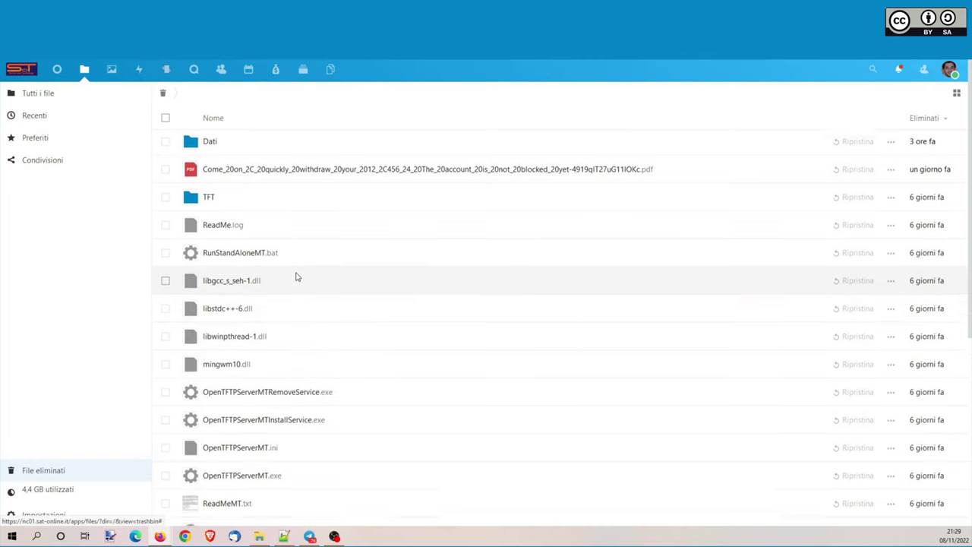
pyautogui.scroll(-10, 297, 276)
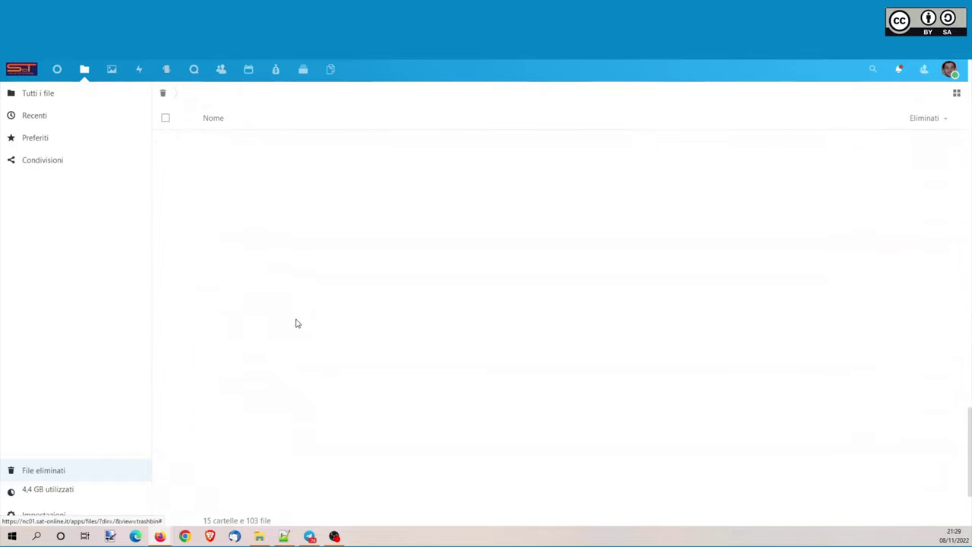
pyautogui.scroll(-3, 275, 302)
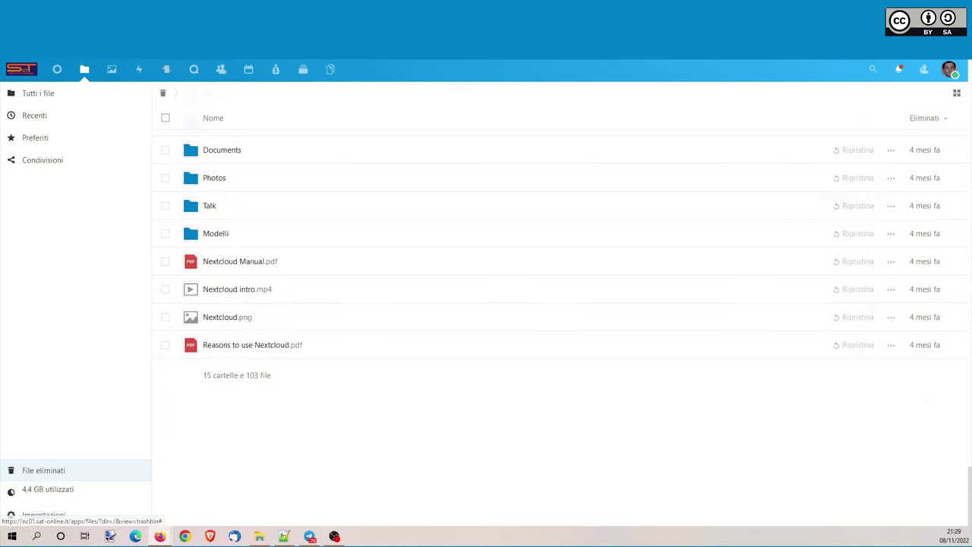
pyautogui.click(47, 515)
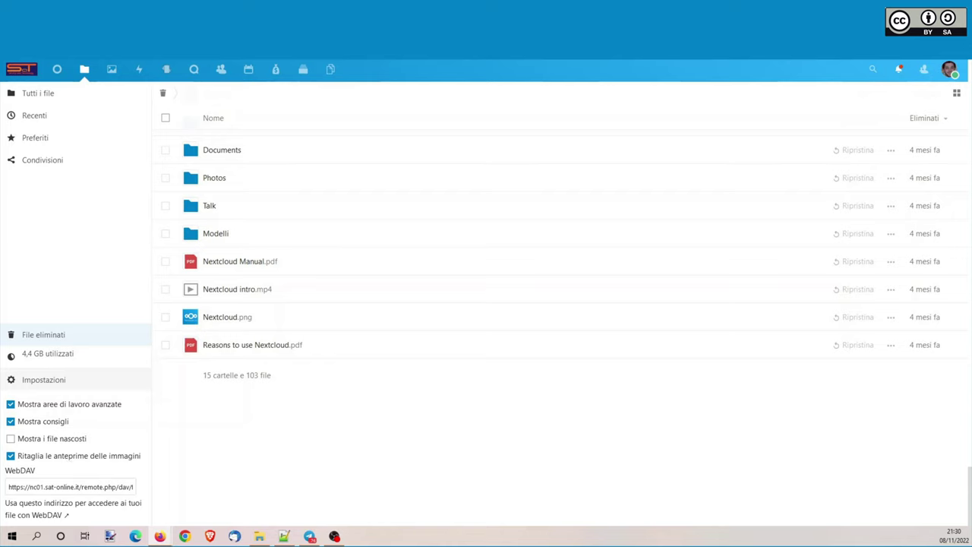
# Collapse the Impostazioni file settings section in the sidebar.
pyautogui.click(51, 382)
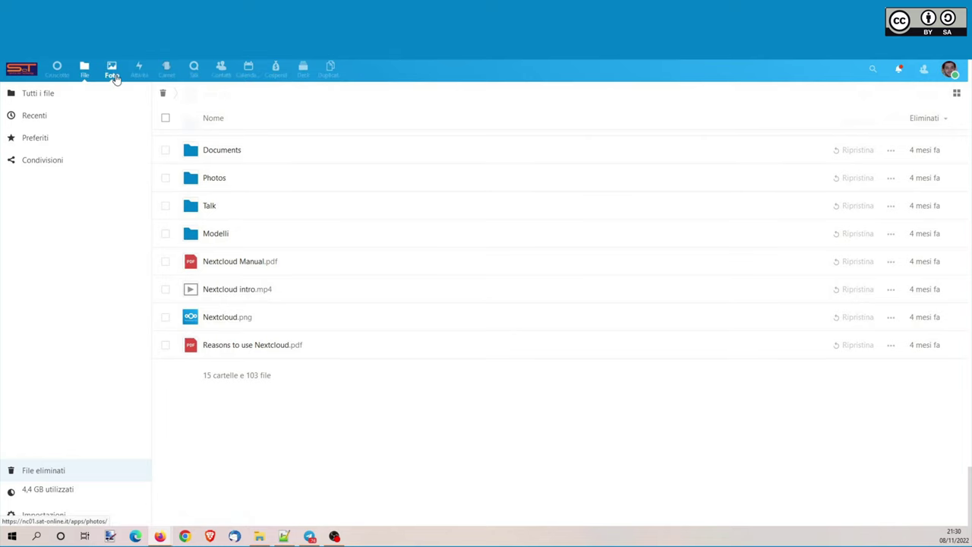
# Switch to the Photos app to see pictures grouped by month from October 2022.
pyautogui.click(111, 71)
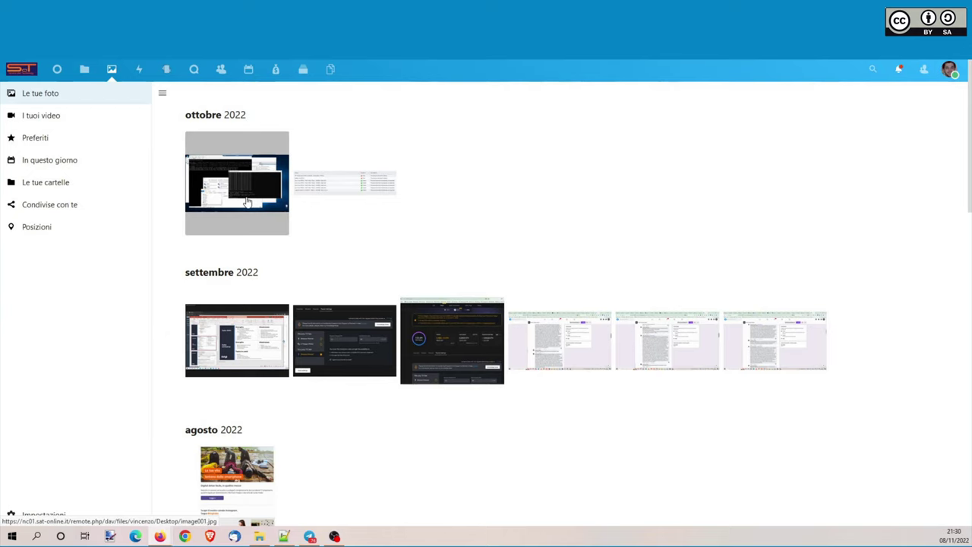
# Filter to videos, preview Filmato3.mp4, then view Le tue foto and the folder view.
pyautogui.click(71, 121)
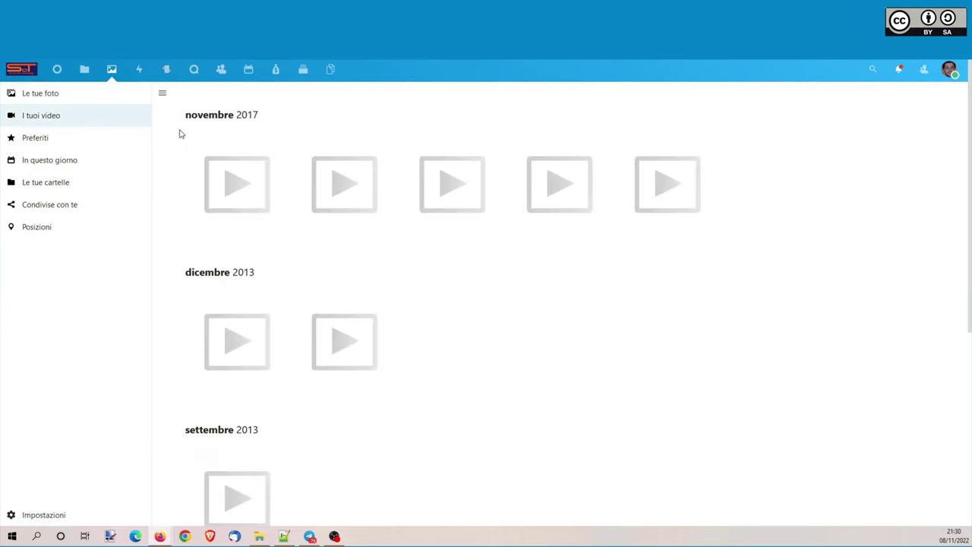
pyautogui.click(242, 194)
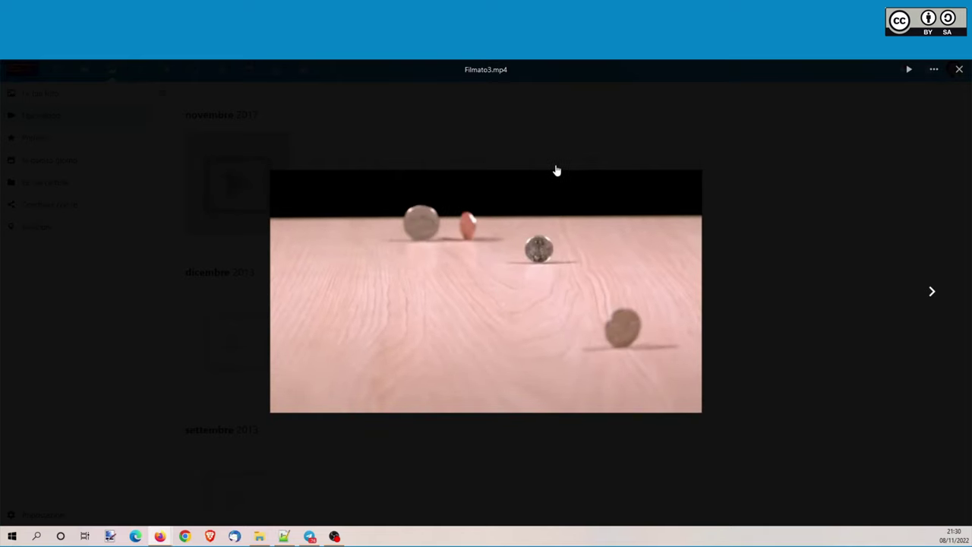
pyautogui.click(959, 70)
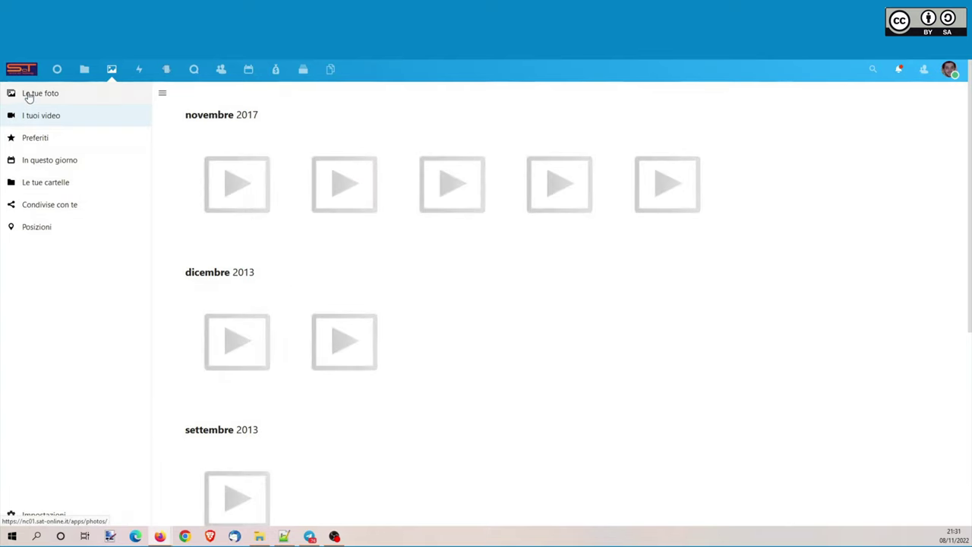
pyautogui.click(28, 95)
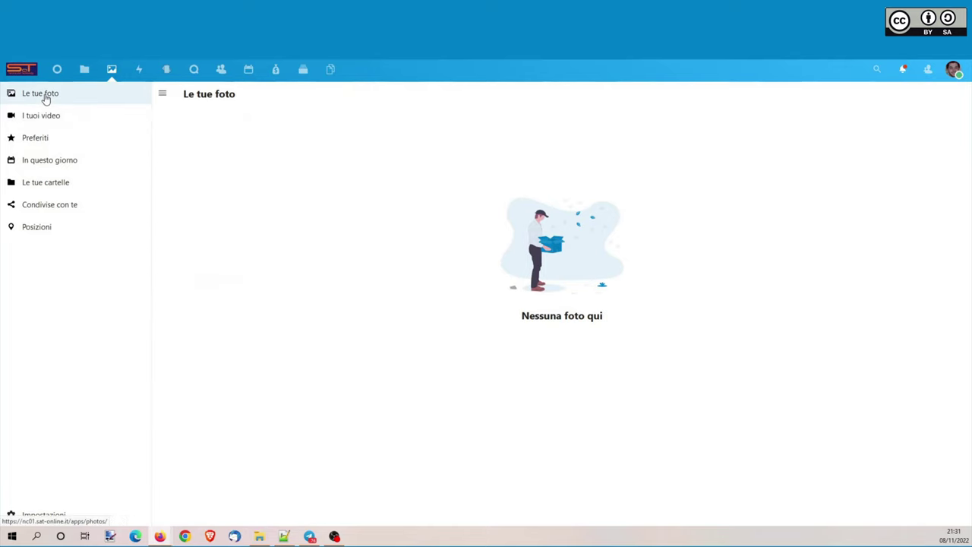
pyautogui.click(62, 183)
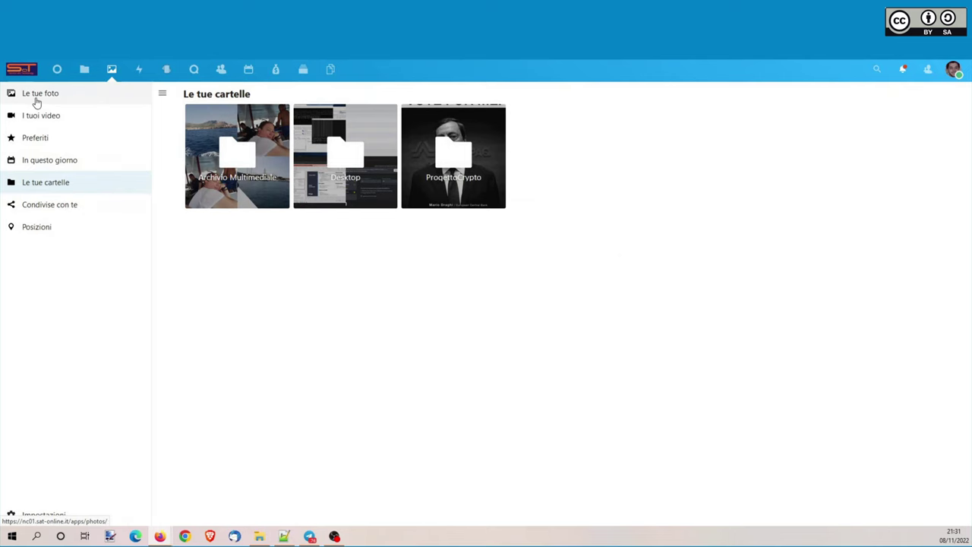
# Return to the photo timeline, then open the Attività feed of today's changes.
pyautogui.click(36, 99)
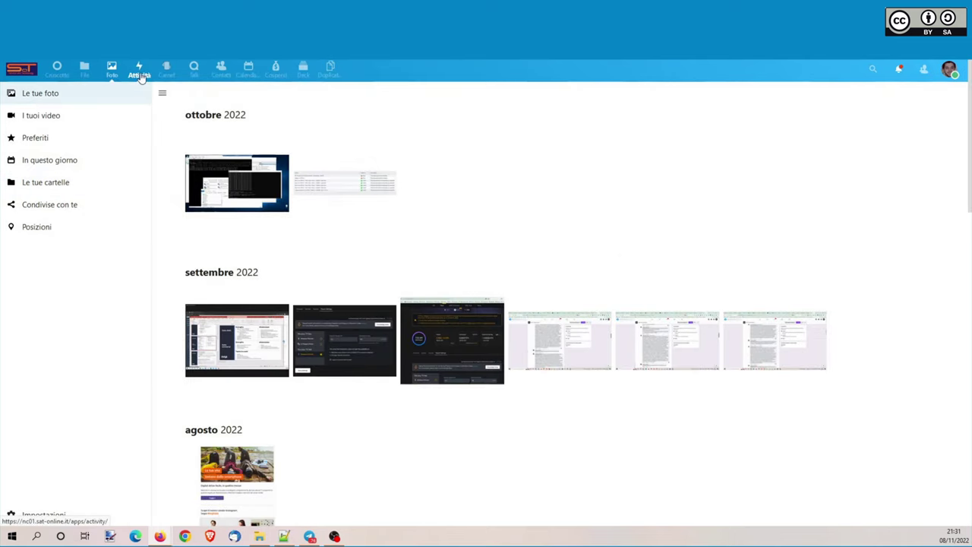
pyautogui.click(139, 76)
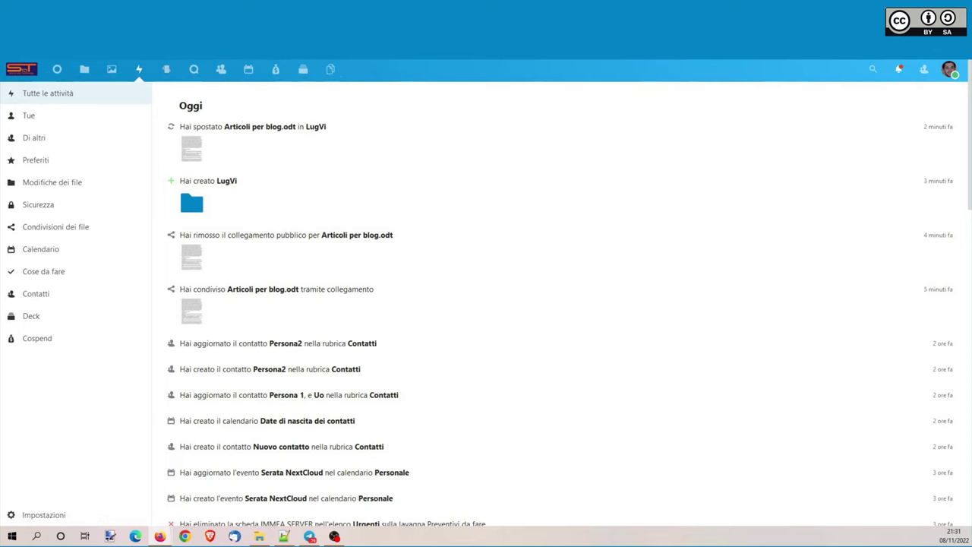
# Browse Contatti, then open Calendario showing November 2022 with Serata NextCloud on the 8th.
pyautogui.click(222, 76)
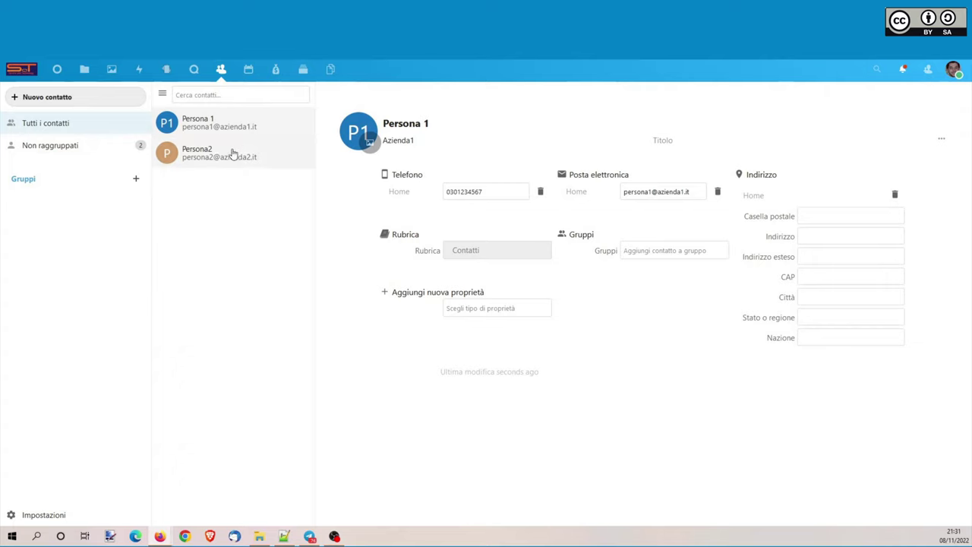
pyautogui.click(250, 73)
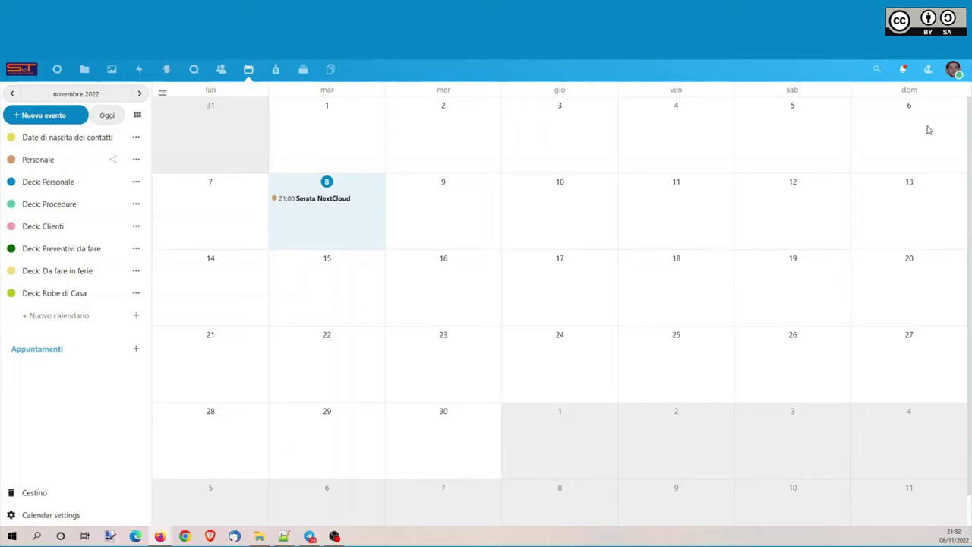
# Go to Utenti from the avatar menu to list the three active accounts.
pyautogui.click(953, 70)
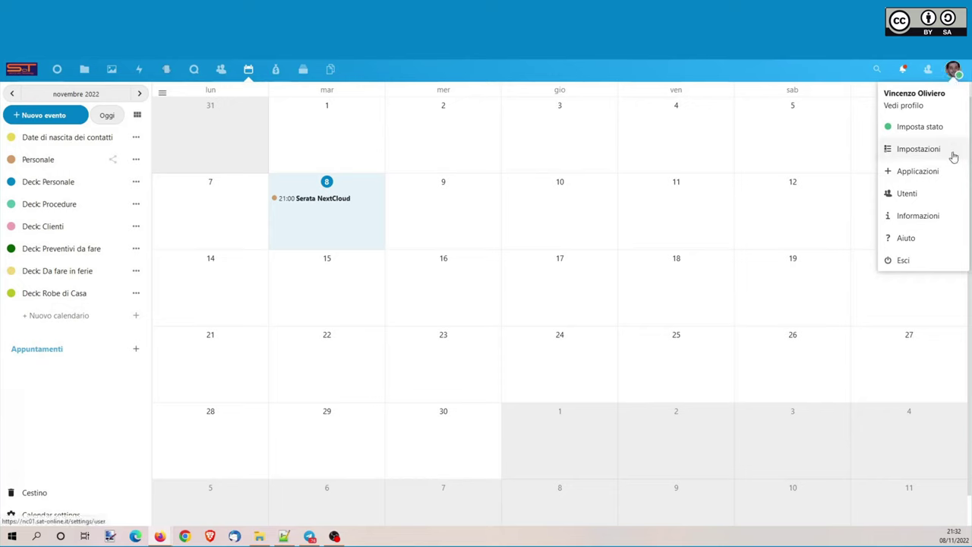
pyautogui.click(927, 199)
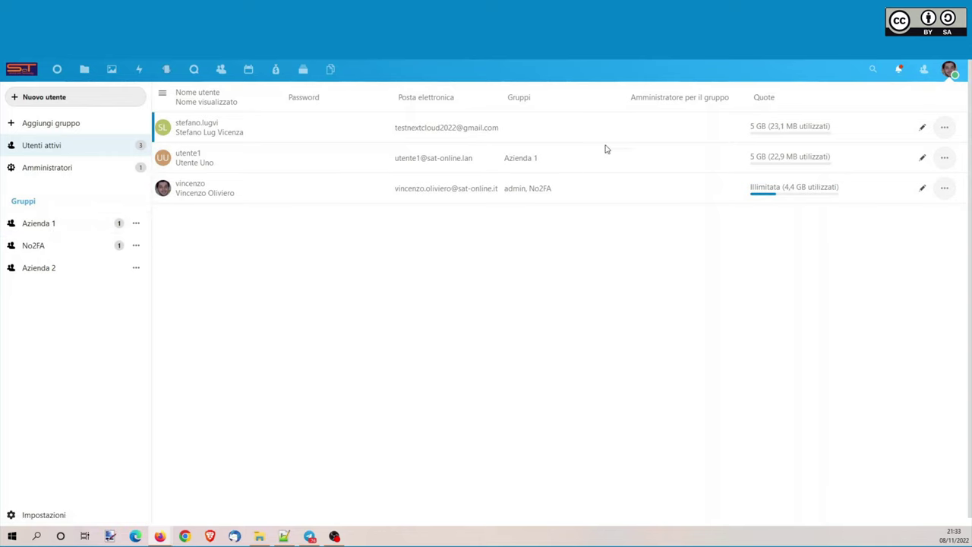
pyautogui.click(59, 228)
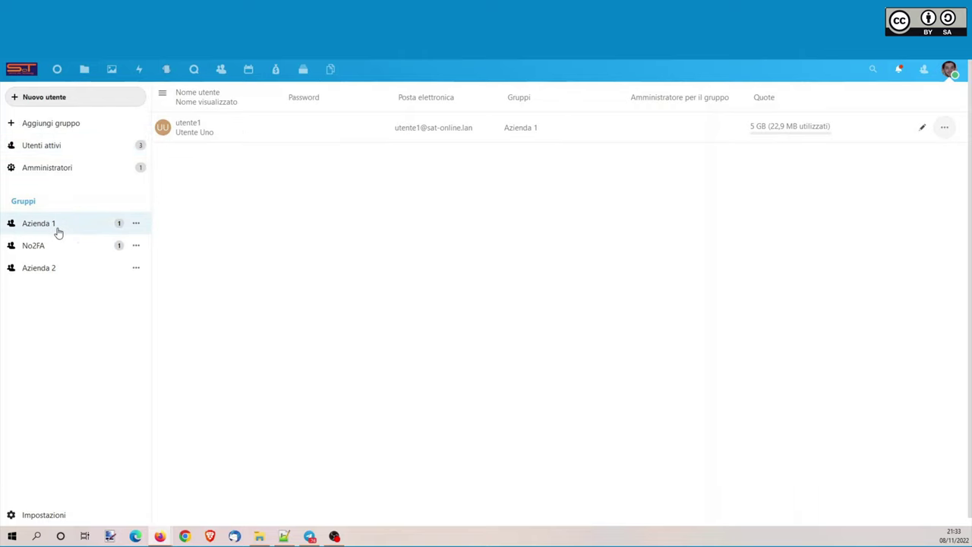
pyautogui.click(67, 275)
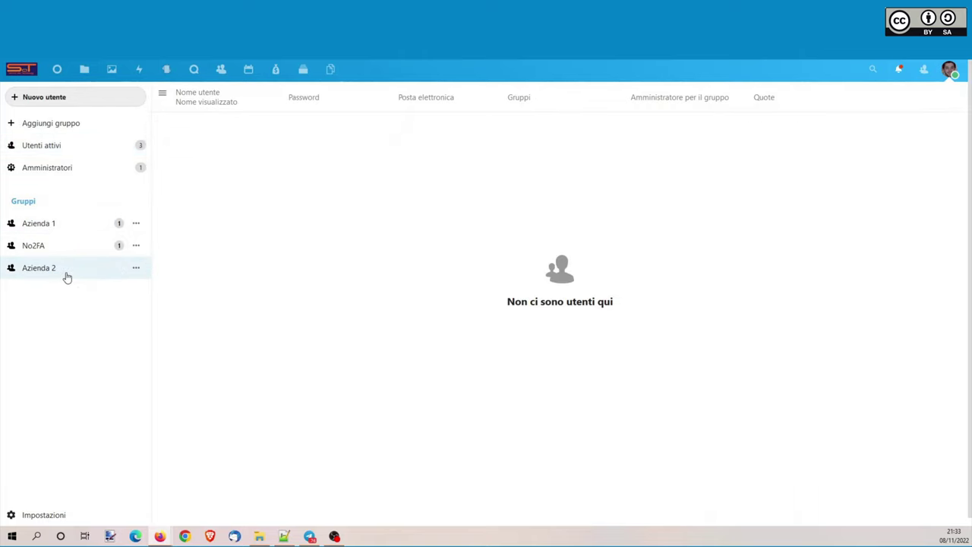
pyautogui.click(67, 233)
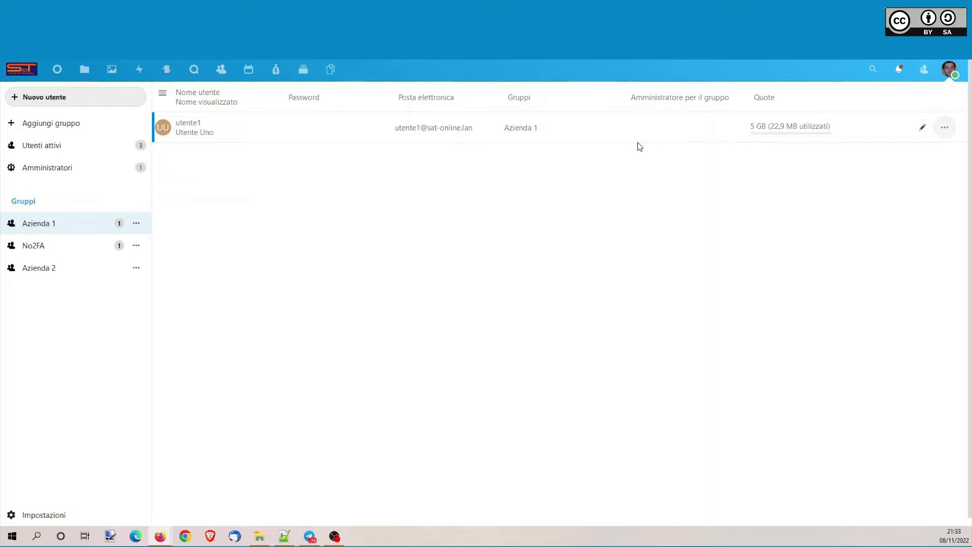
pyautogui.click(31, 145)
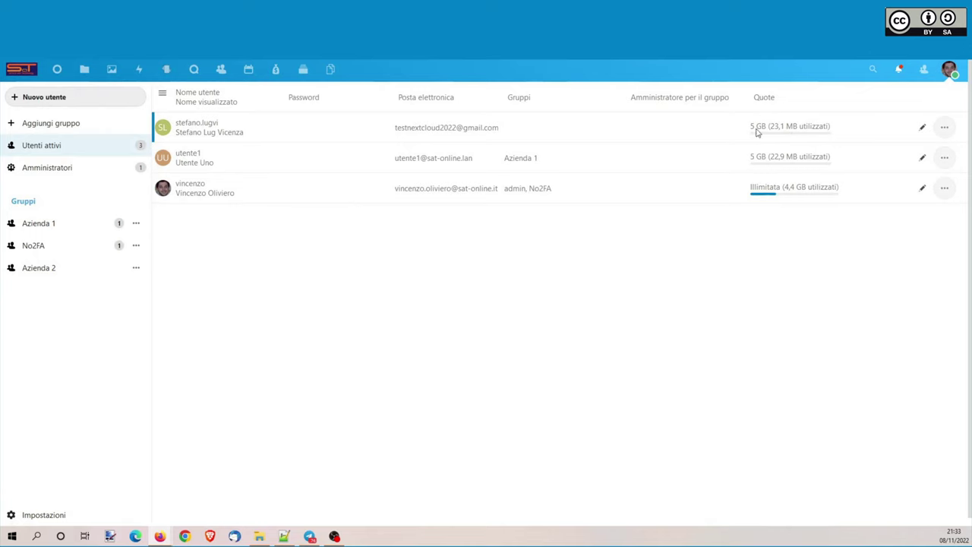
# Change the first user's quota from 5 GB to 10 GB and save the row.
pyautogui.click(922, 129)
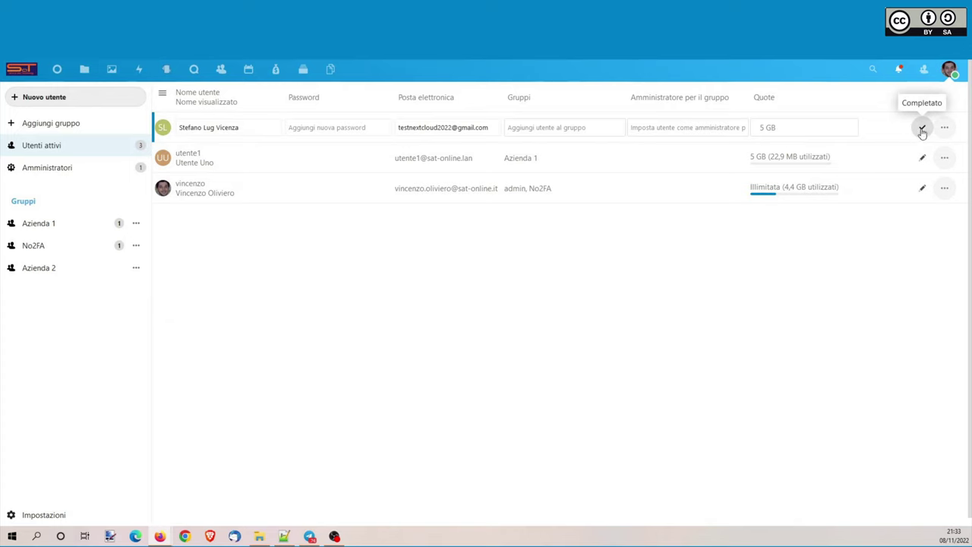
pyautogui.click(794, 133)
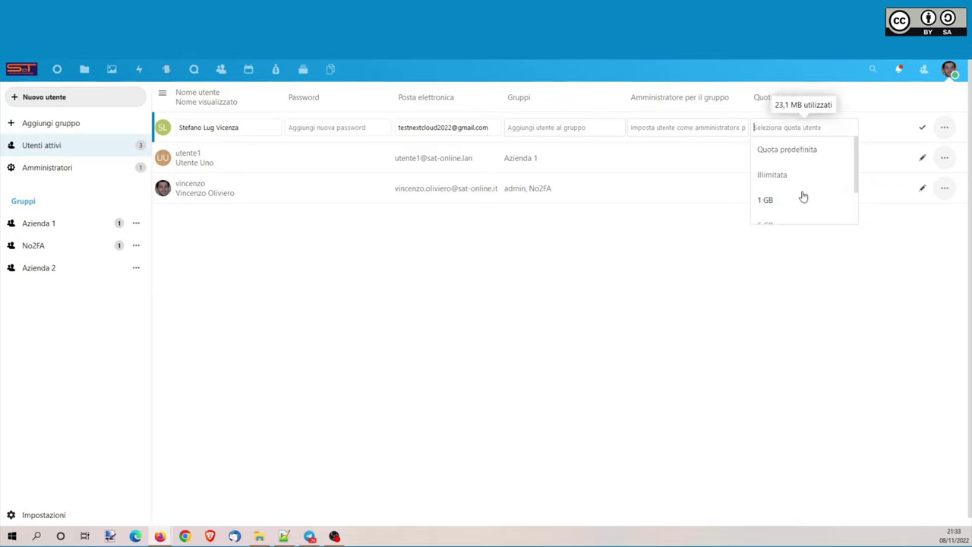
pyautogui.scroll(-2, 851, 176)
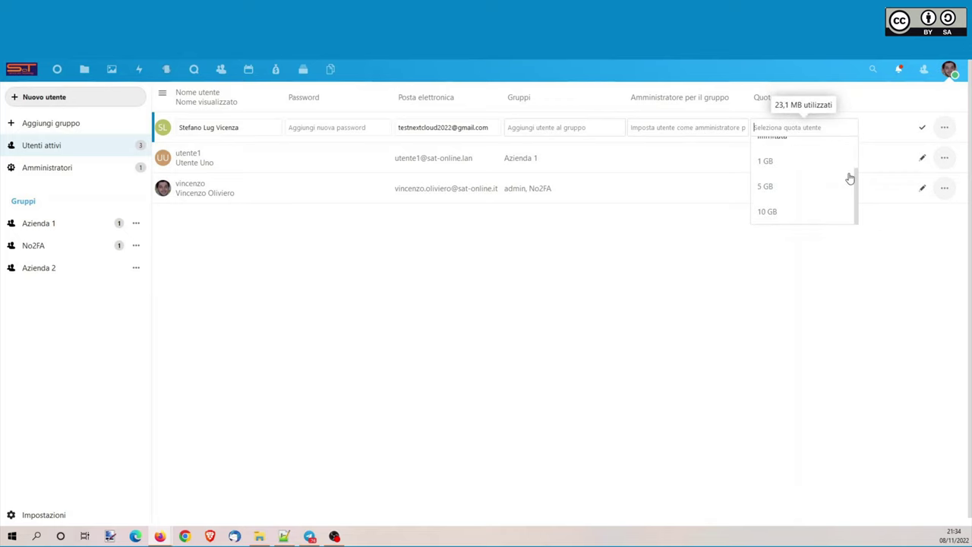
pyautogui.click(768, 212)
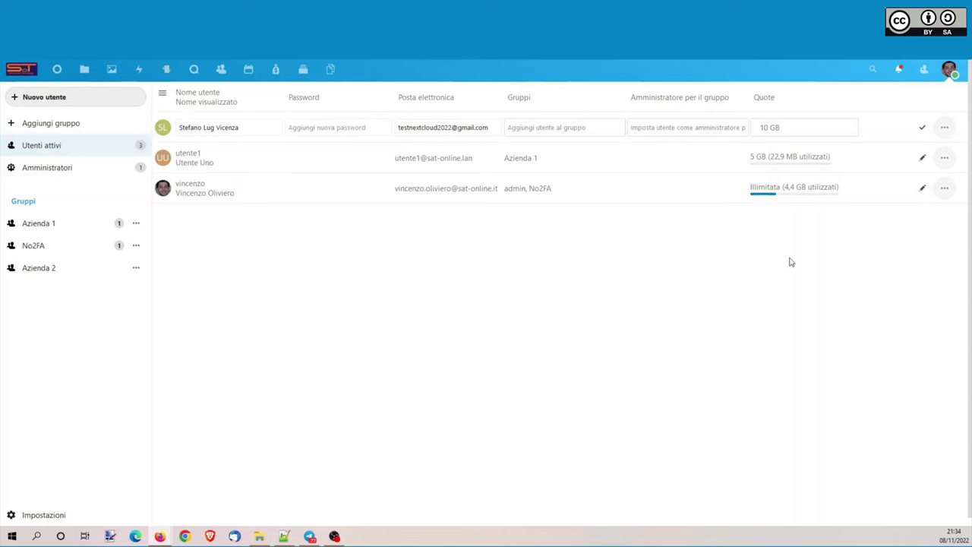
pyautogui.click(920, 128)
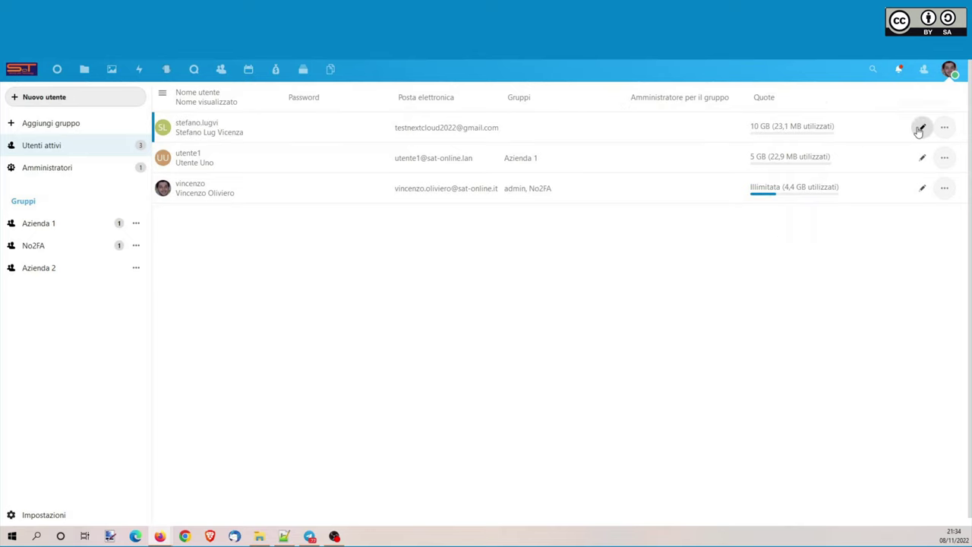
# Check the user's action menu, then filter the list to the No2FA group.
pyautogui.click(945, 129)
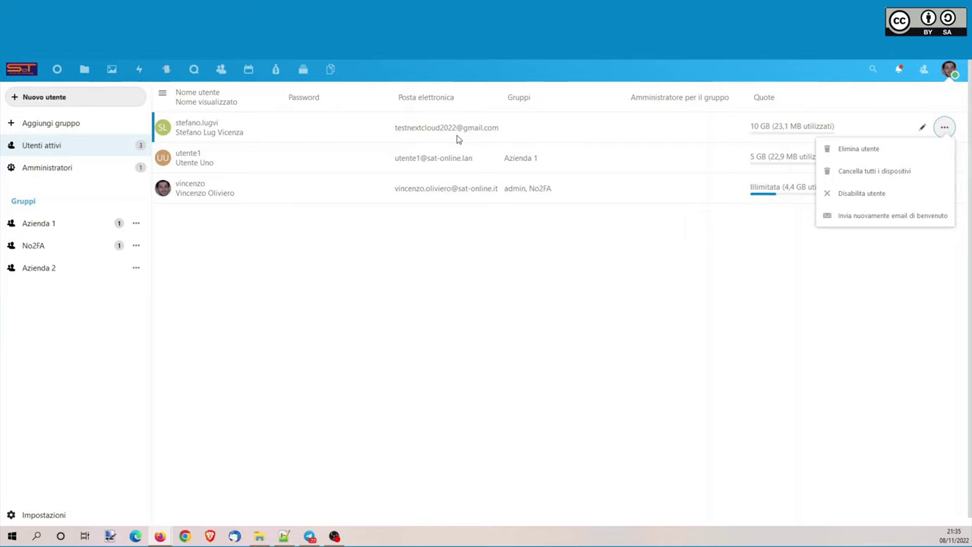
pyautogui.click(46, 248)
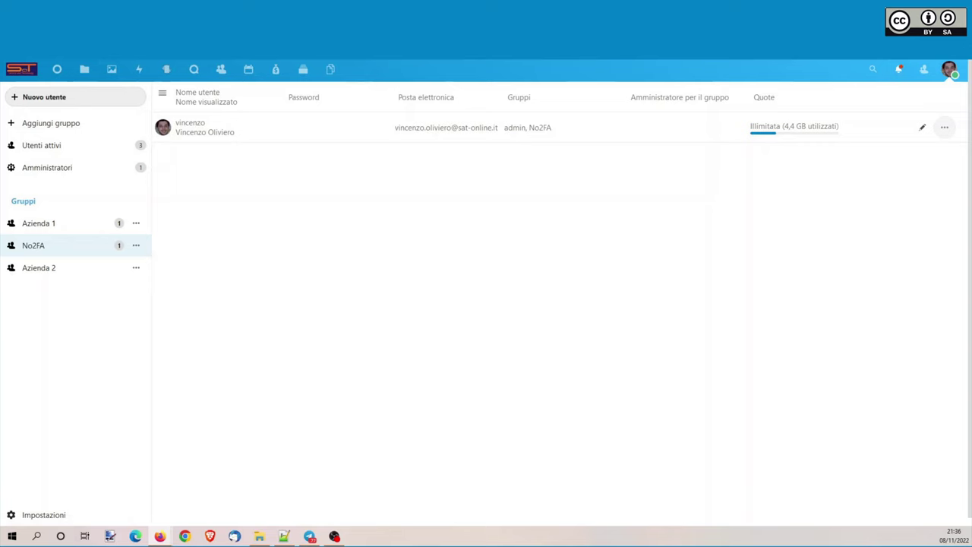
# In a new tab, enter the Nextcloud server address, then type 'nextcloud' in the address bar.
pyautogui.hotkey('ctrl', 't')
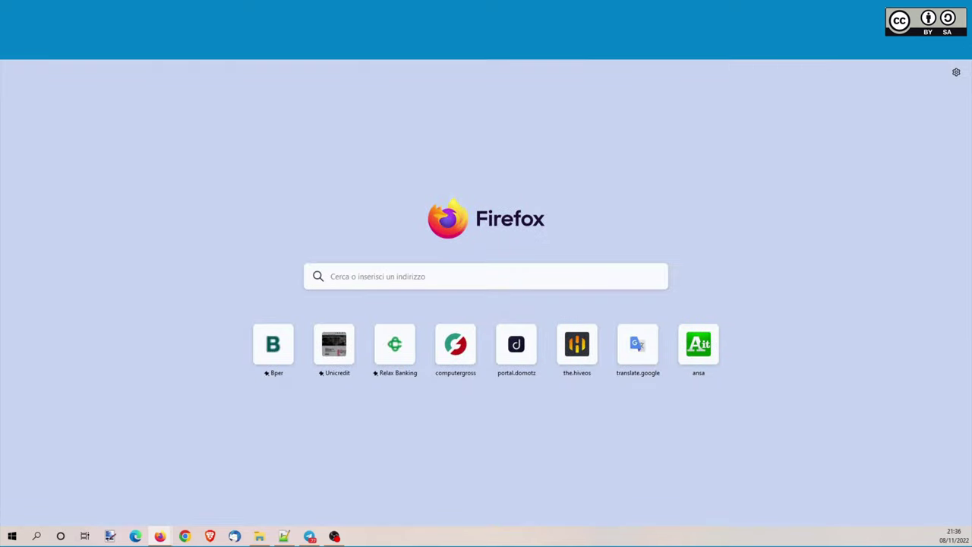
pyautogui.write('extcloud')
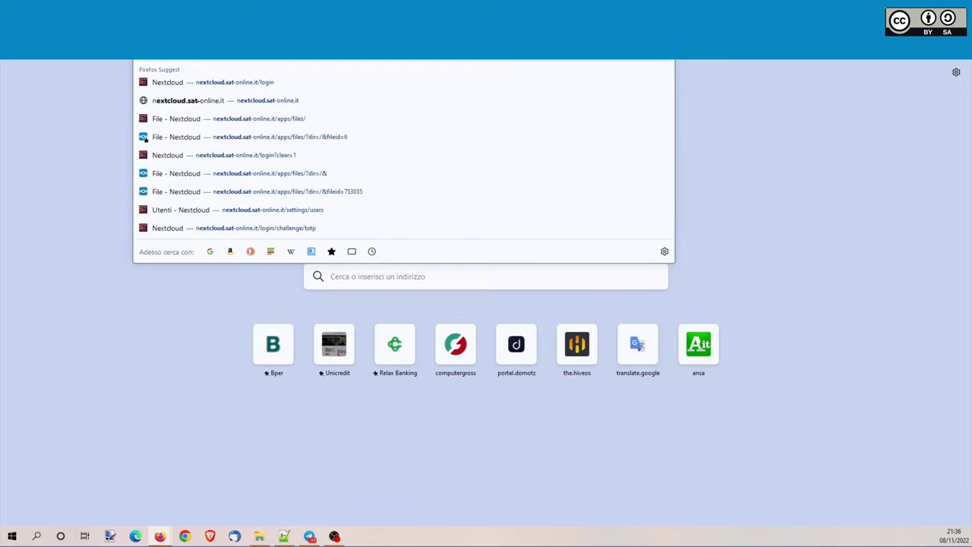
pyautogui.write('.sat-online.it')
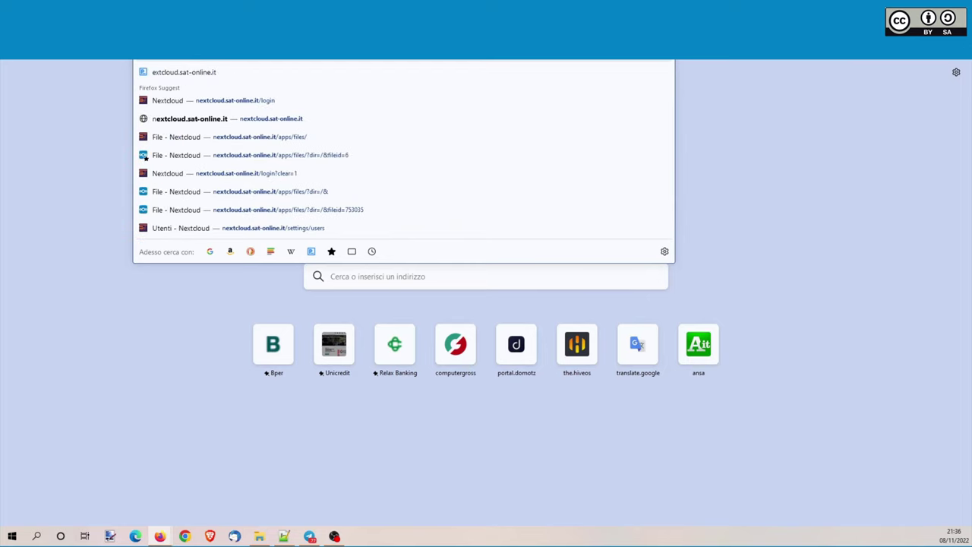
pyautogui.press('Escape')
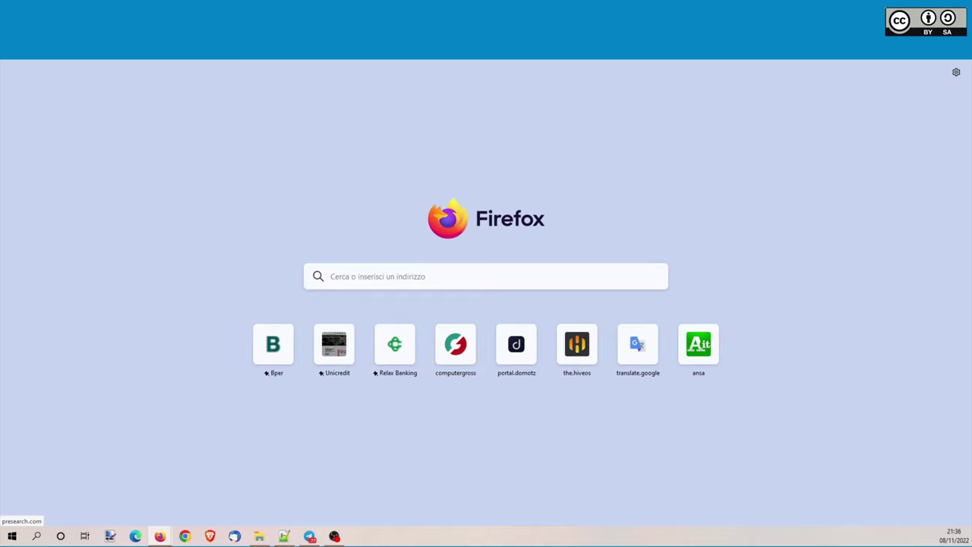
pyautogui.hotkey('ctrl', 'l')
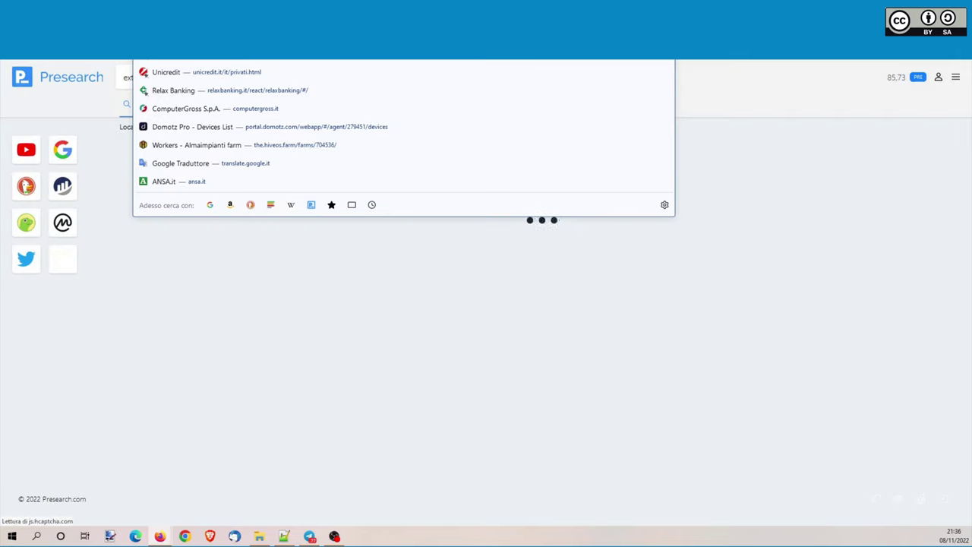
pyautogui.write('nextcloud')
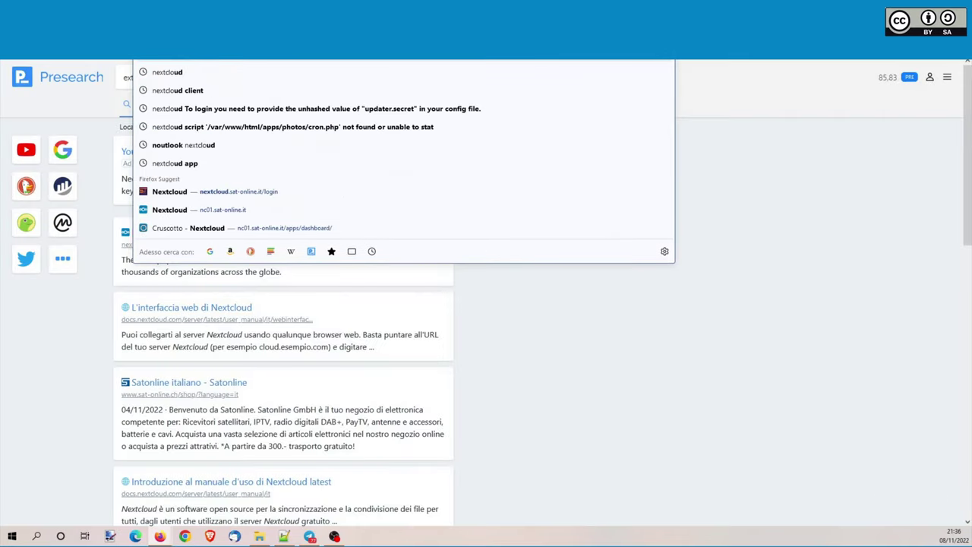
# Open the Nextcloud server and log in with the account's username and password.
pyautogui.press('Return')
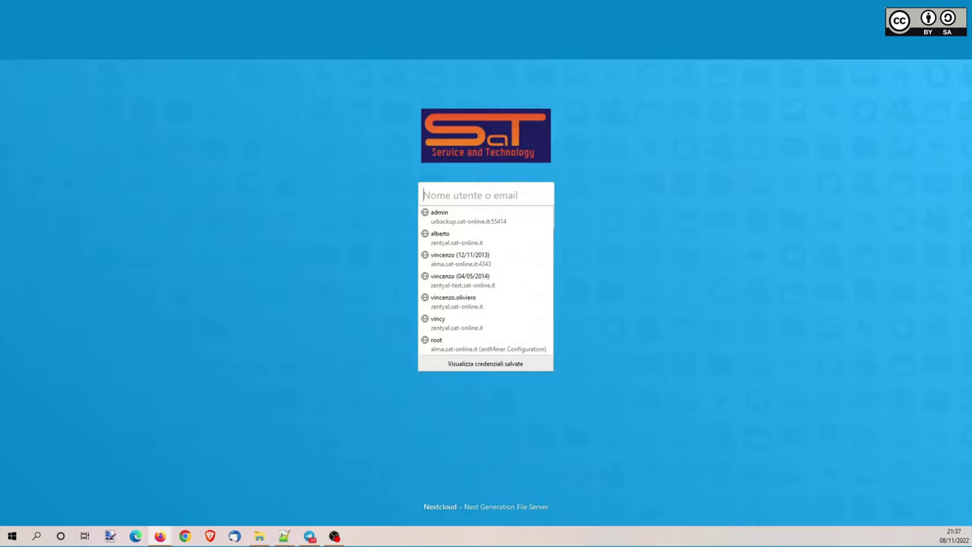
pyautogui.write('vincenzo')
pyautogui.press('Tab')
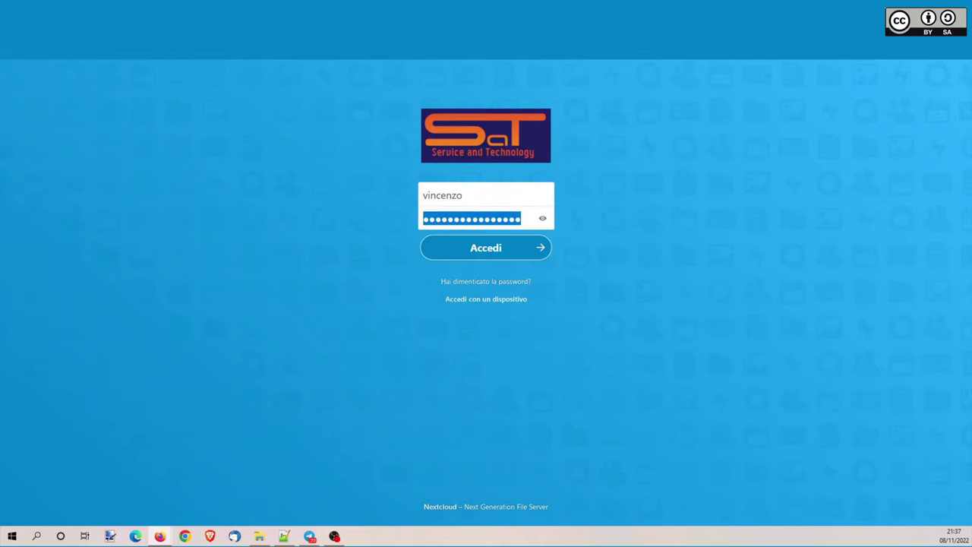
pyautogui.write('************')
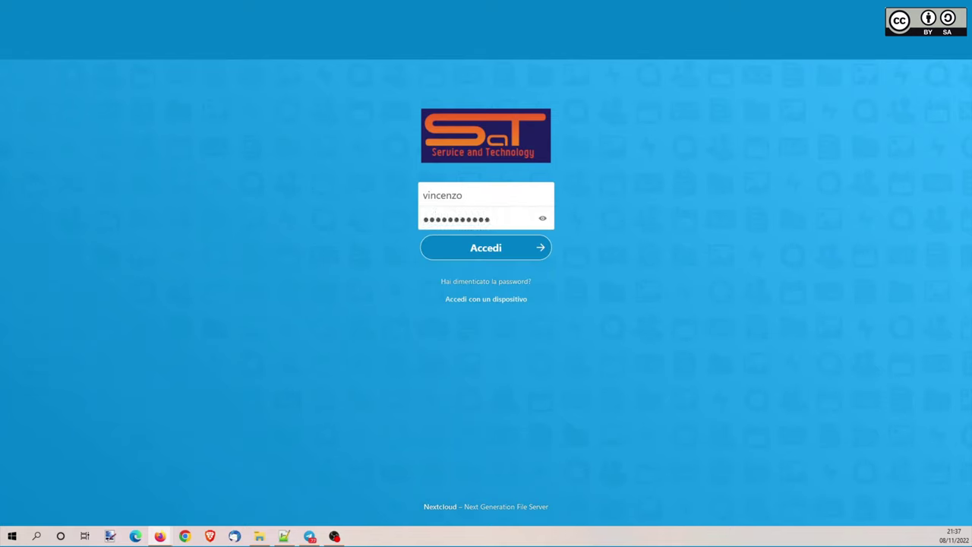
pyautogui.press('Return')
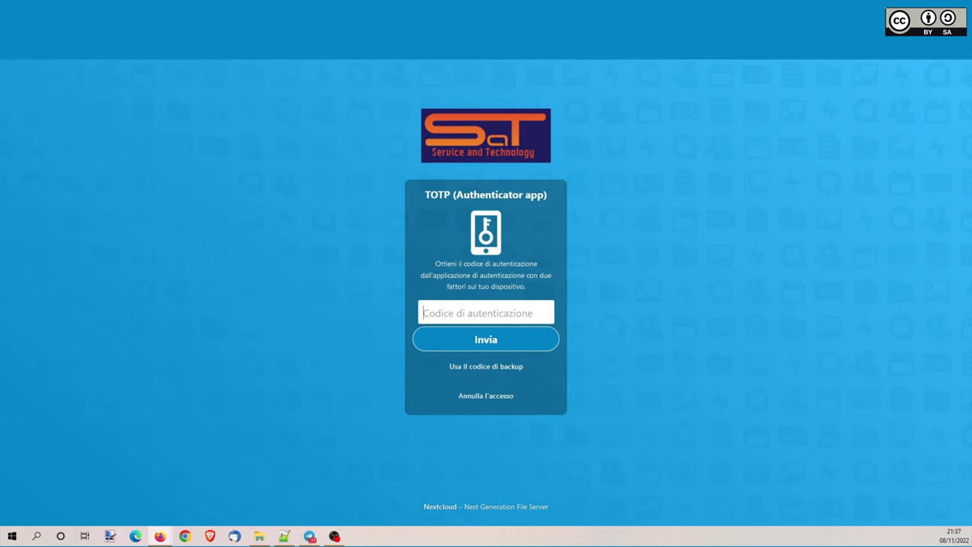
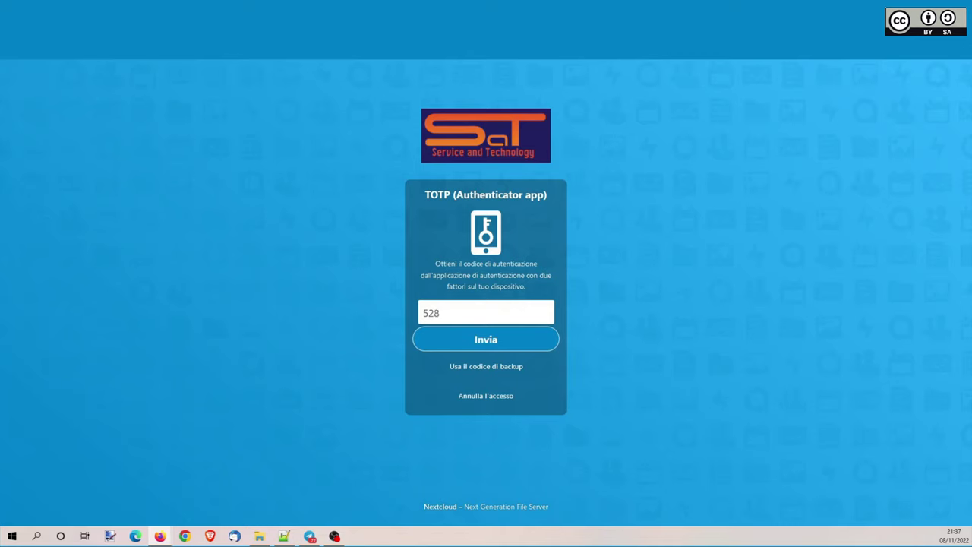
# Complete two-factor sign-in with the authenticator code, then open the account menu.
pyautogui.press('Return')
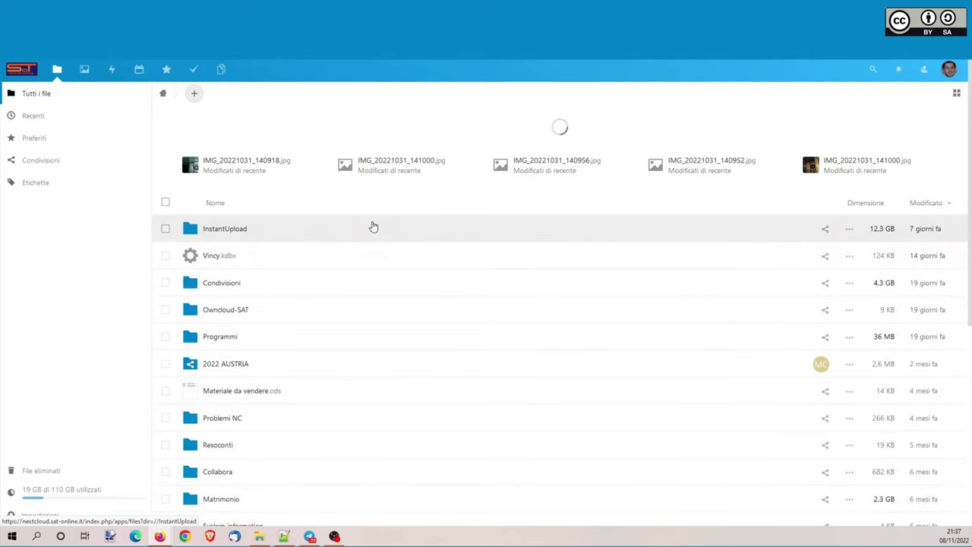
pyautogui.click(949, 71)
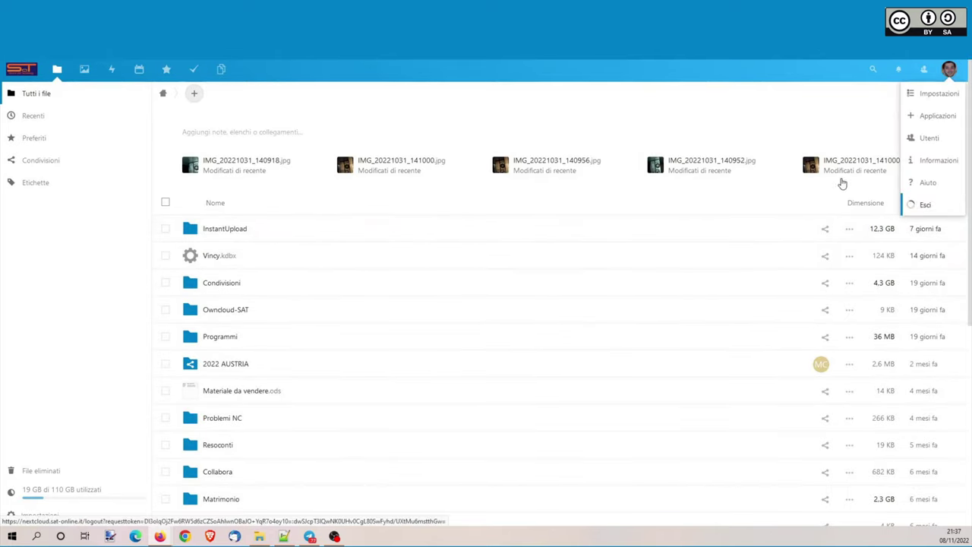
# Log out with Esci, then open the account menu on the Utenti page.
pyautogui.click(915, 204)
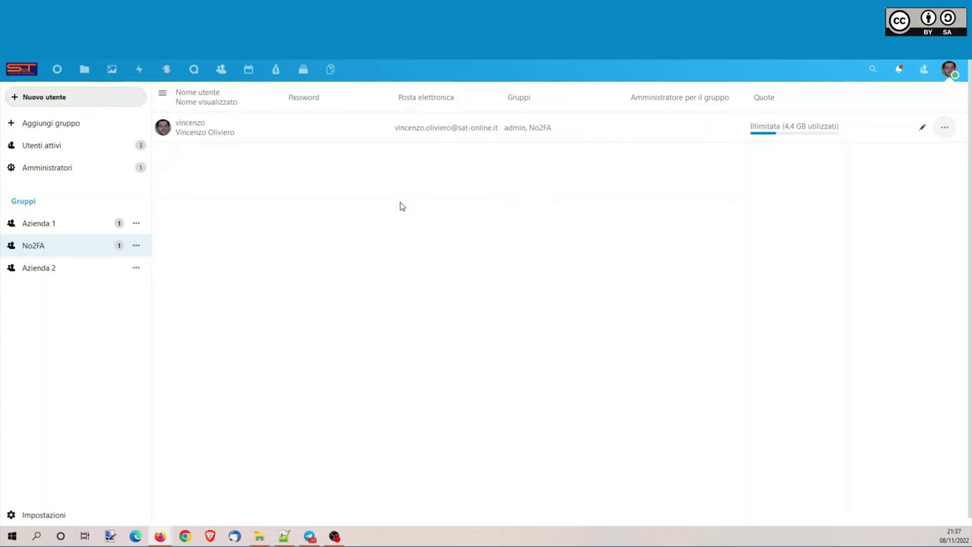
pyautogui.click(948, 70)
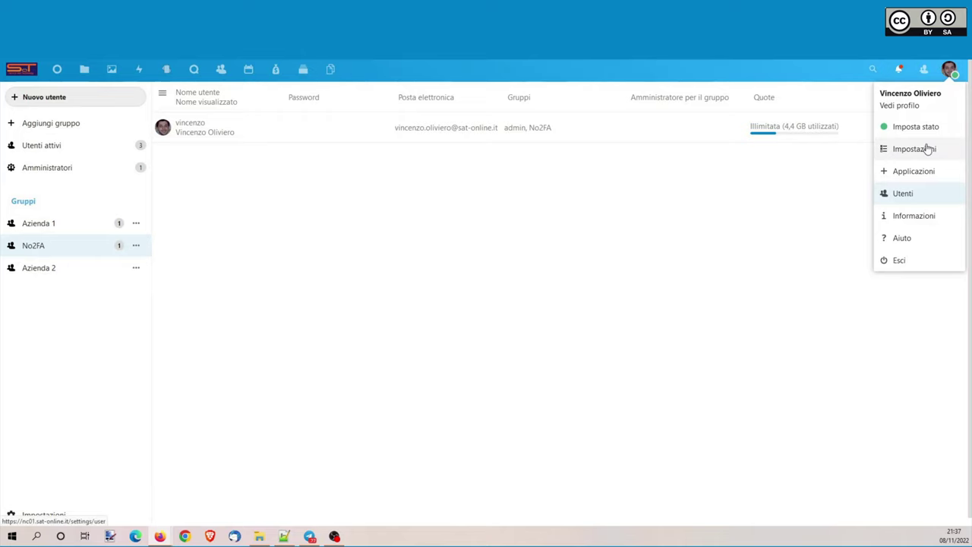
# Go to Impostazioni and show the Informazioni personali page.
pyautogui.click(928, 149)
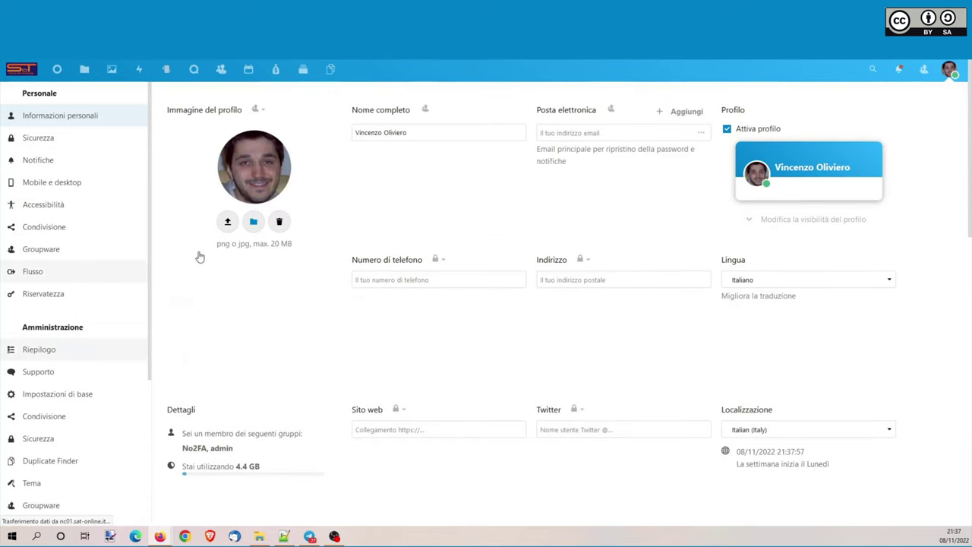
pyautogui.click(57, 121)
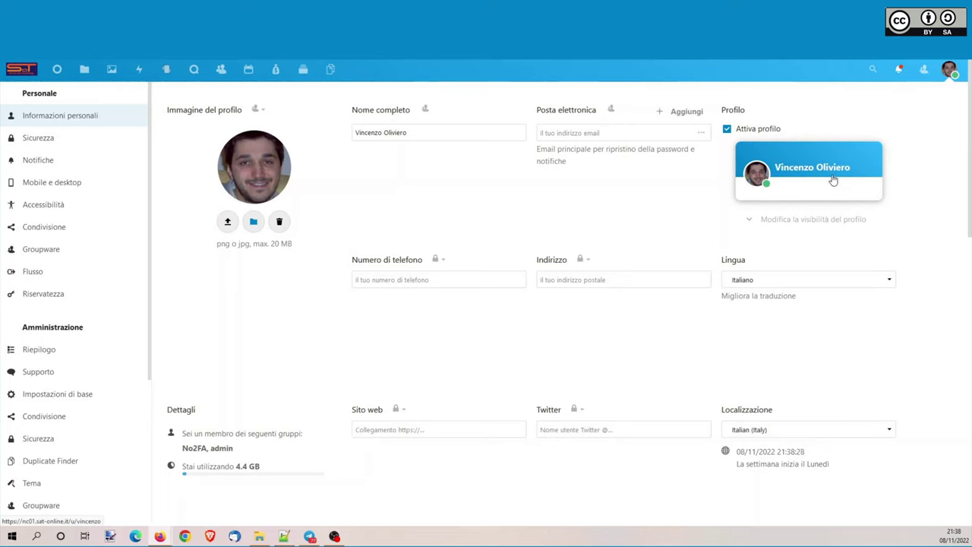
# Open the Riepilogo overview to check security results and version 24.0.6 with 24.0.7 available.
pyautogui.click(21, 351)
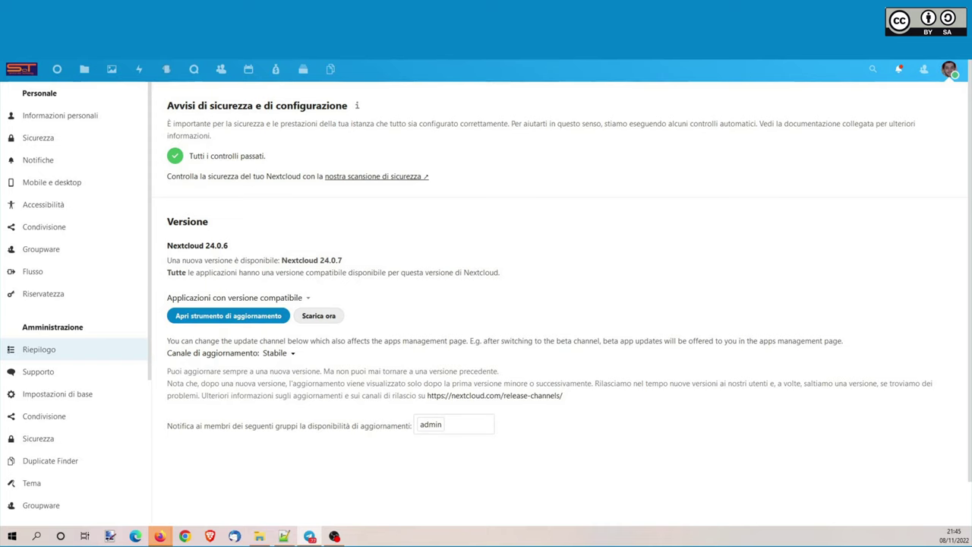
pyautogui.click(162, 60)
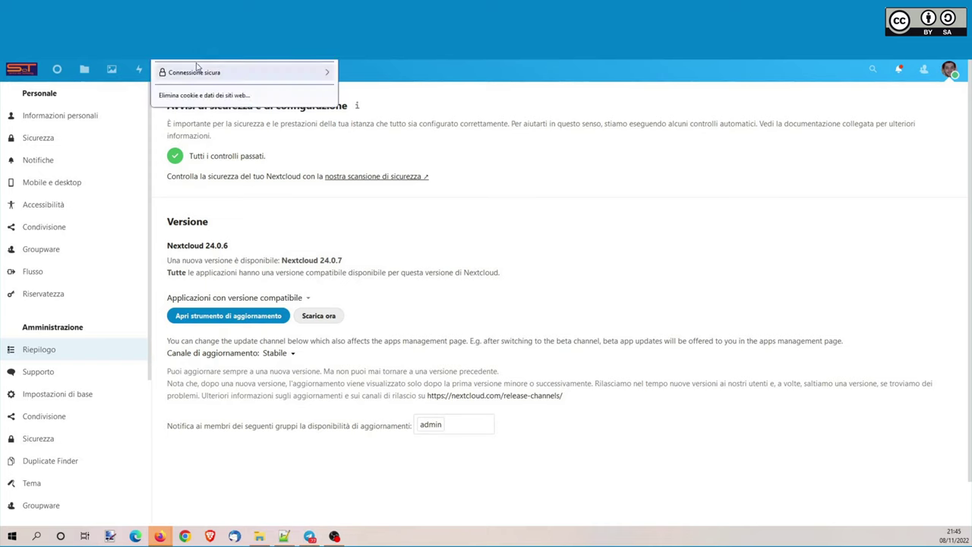
pyautogui.click(325, 73)
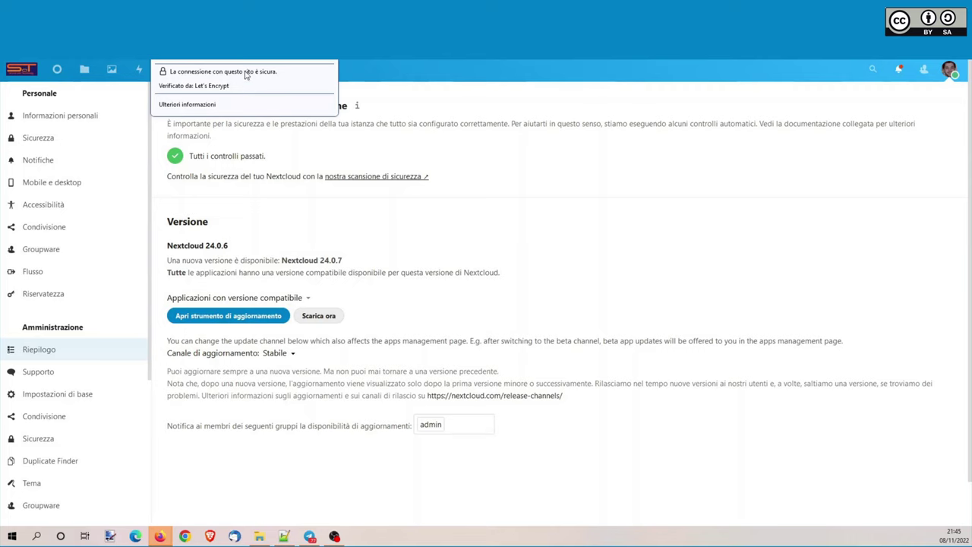
pyautogui.hotkey('ctrl', 'l')
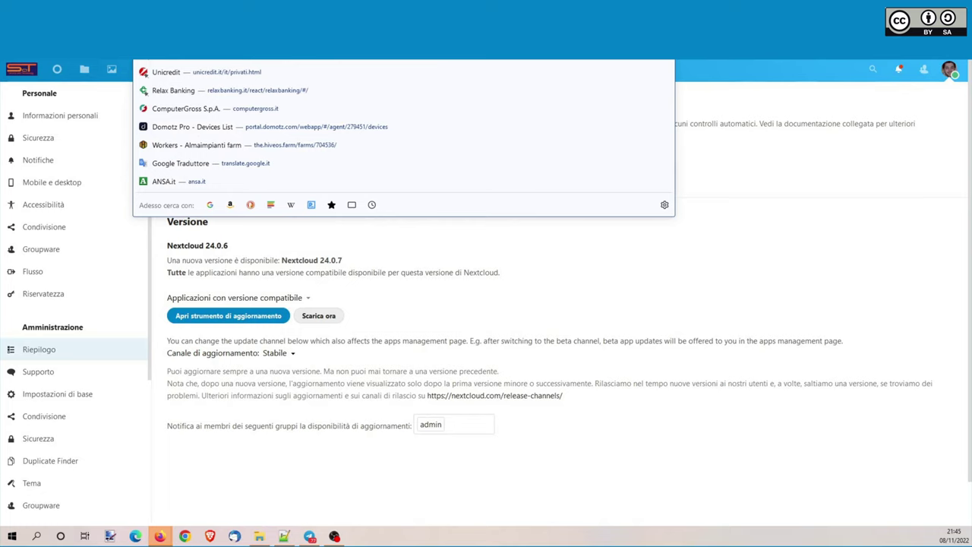
pyautogui.press('Escape')
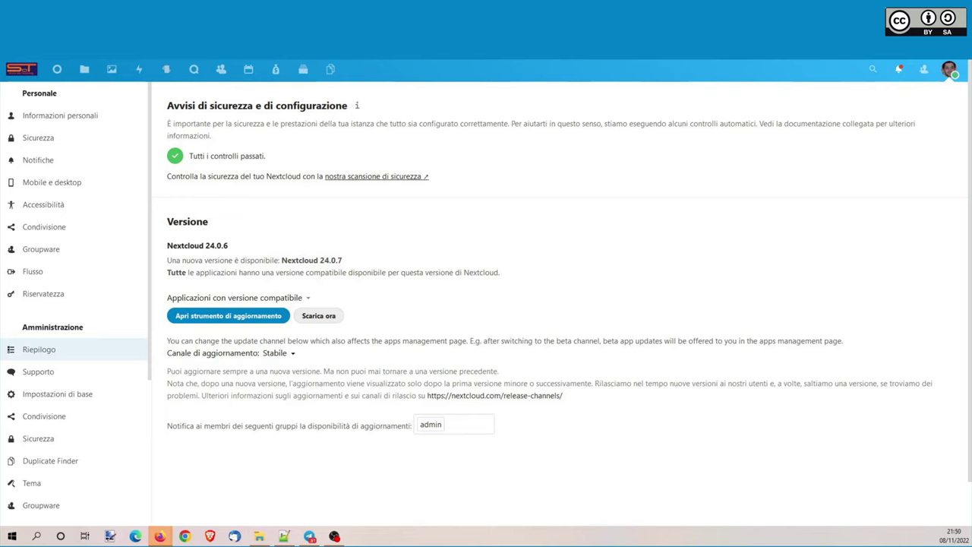
# Run a Nextcloud Security Scan on nc01.sat-online.it, then close the scan tab.
pyautogui.click(344, 180)
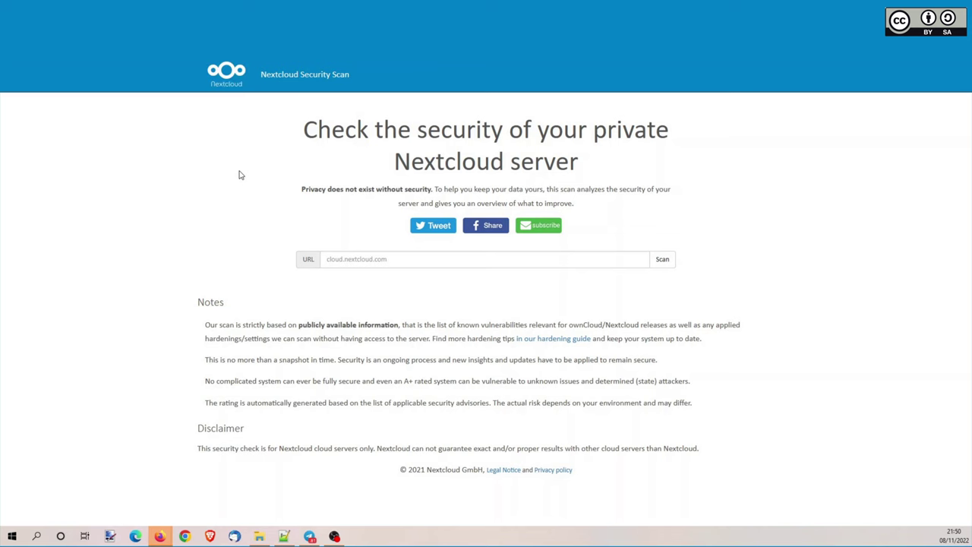
pyautogui.click(355, 258)
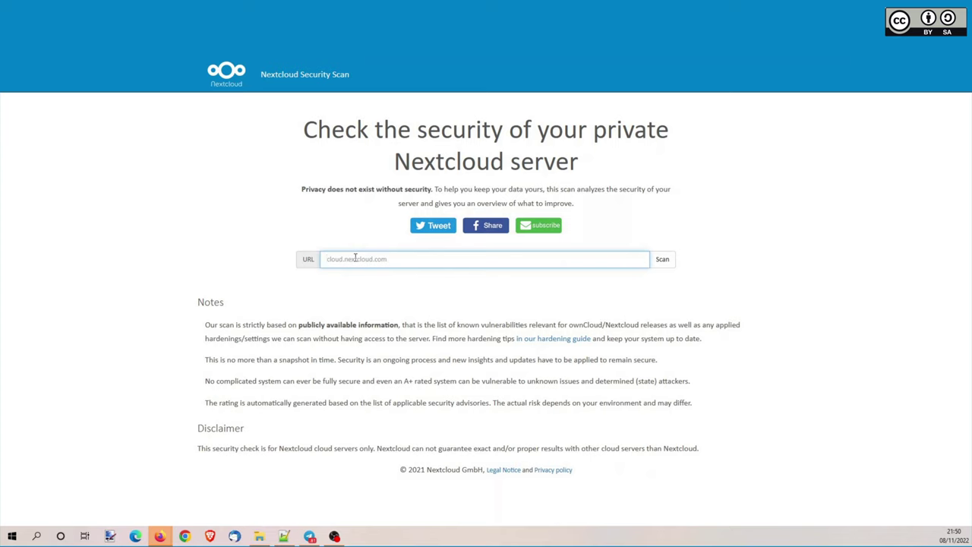
pyautogui.write('nc01')
pyautogui.write('.sat-online.it')
pyautogui.click(662, 259)
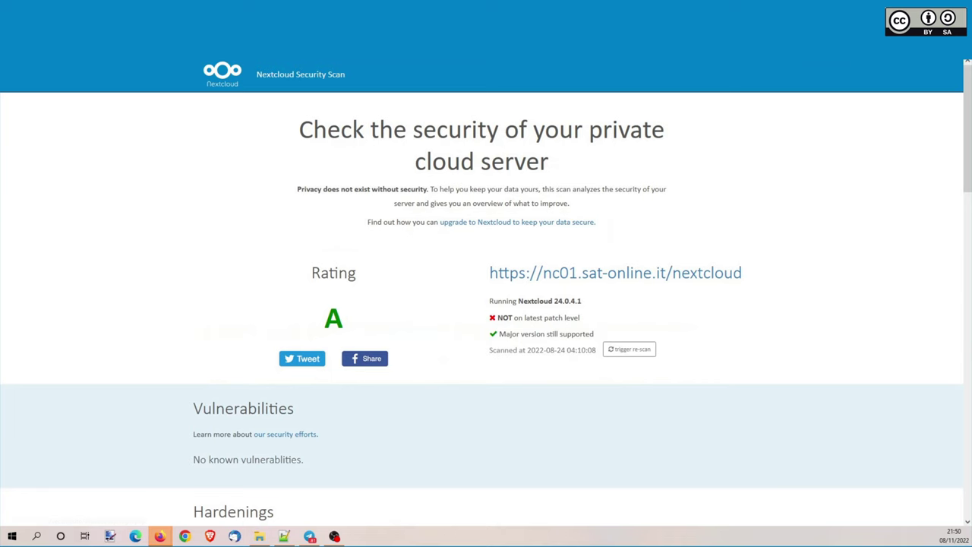
pyautogui.hotkey('ctrl', 'w')
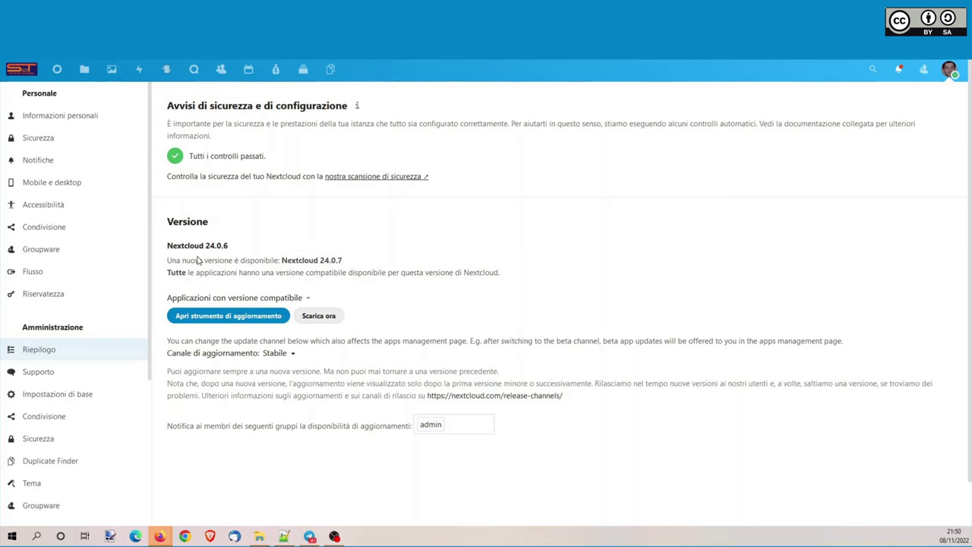
# Highlight 'nuova' in the update notice and reopen the server's security scan report.
pyautogui.moveTo(182, 262); pyautogui.dragTo(204, 264)
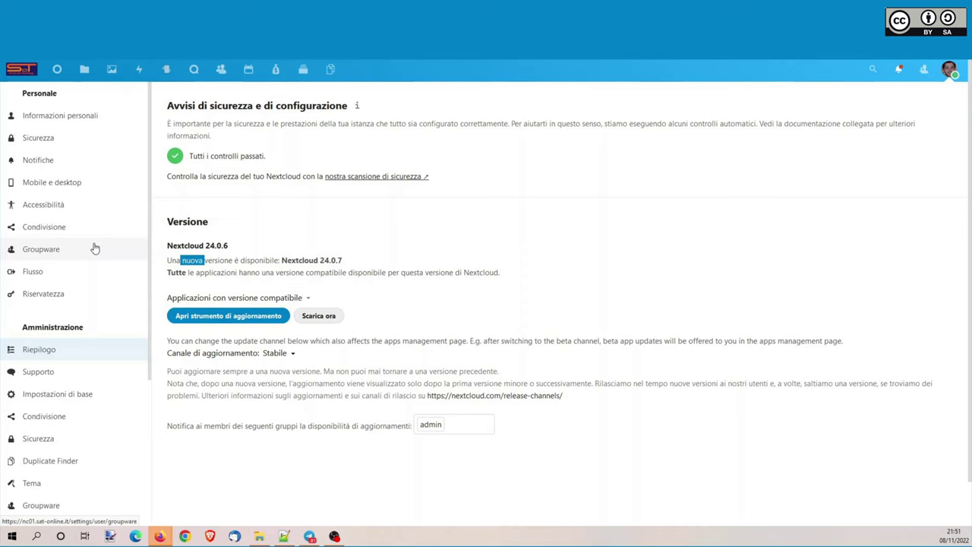
pyautogui.click(376, 176)
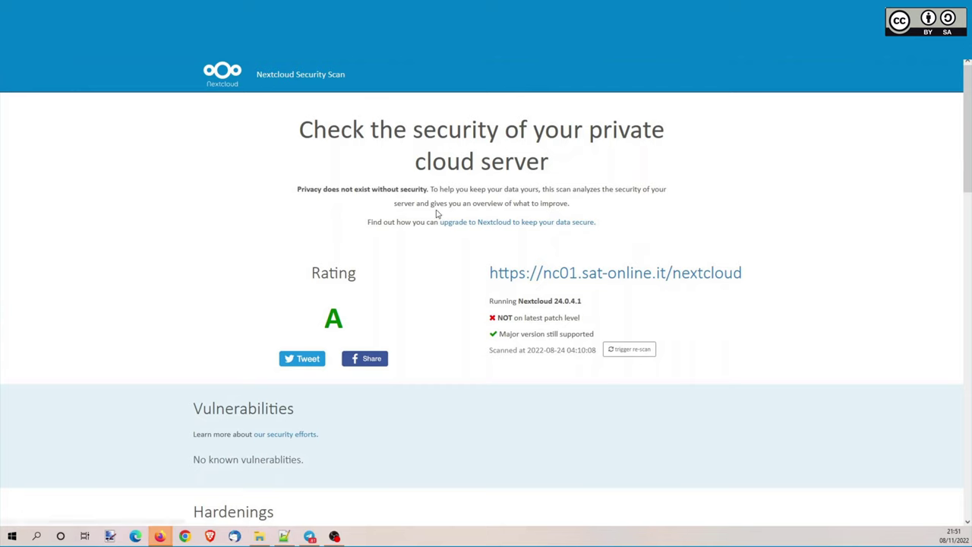
pyautogui.scroll(-1, 439, 215)
pyautogui.scroll(-6, 439, 215)
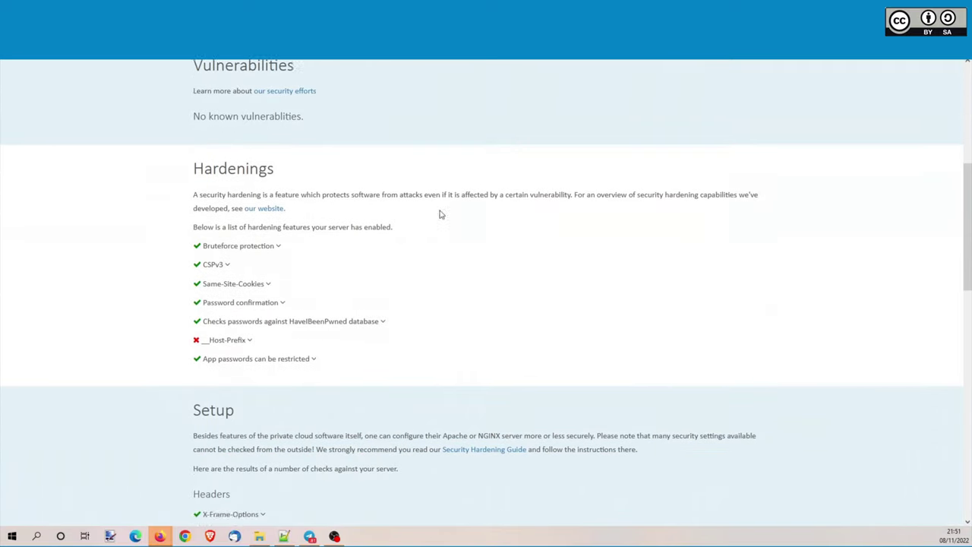
pyautogui.scroll(-3, 439, 215)
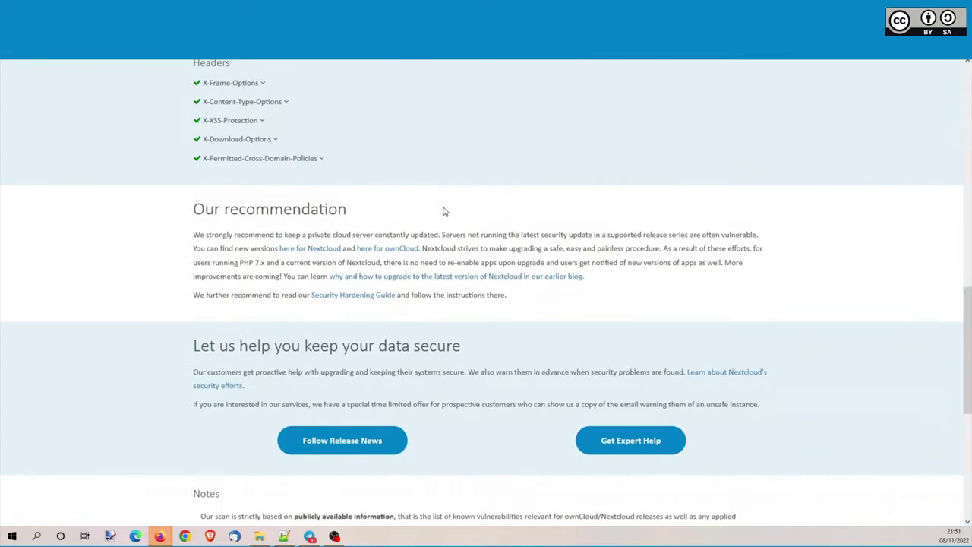
pyautogui.scroll(4, 446, 212)
pyautogui.scroll(5, 446, 212)
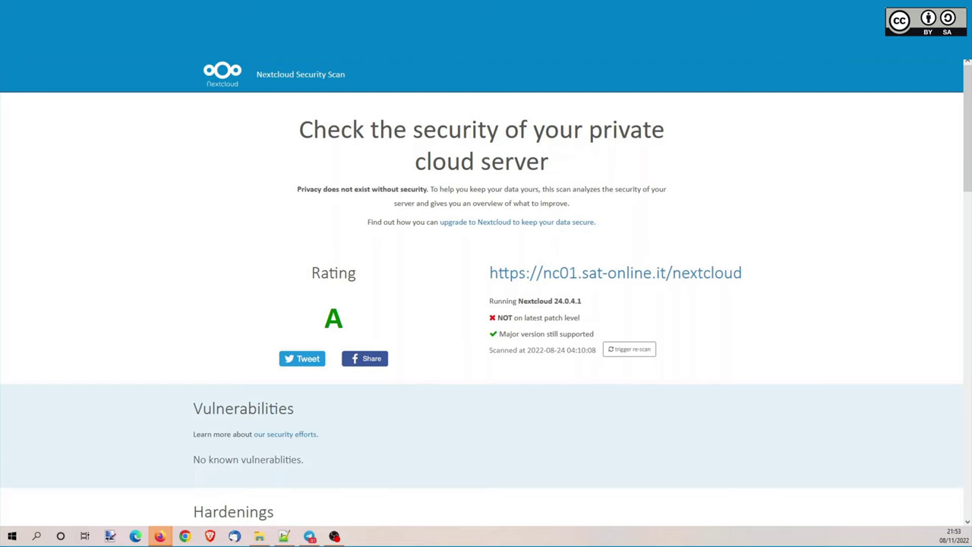
# Close the security scan tab to return to the admin overview.
pyautogui.hotkey('ctrl', 'w')
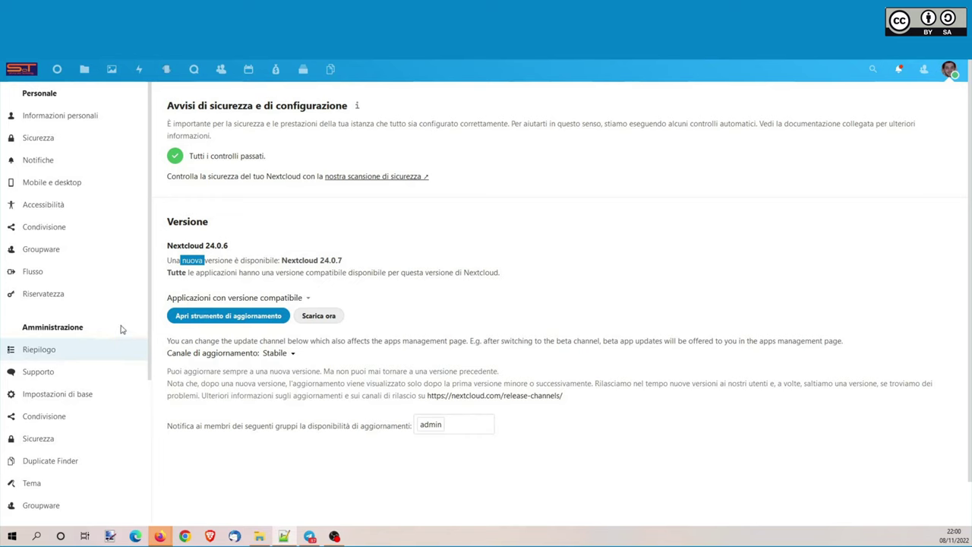
# Open Impostazioni di base and review the Cron, profile and SMTP mail server settings.
pyautogui.click(287, 243)
pyautogui.scroll(-2, 72, 350)
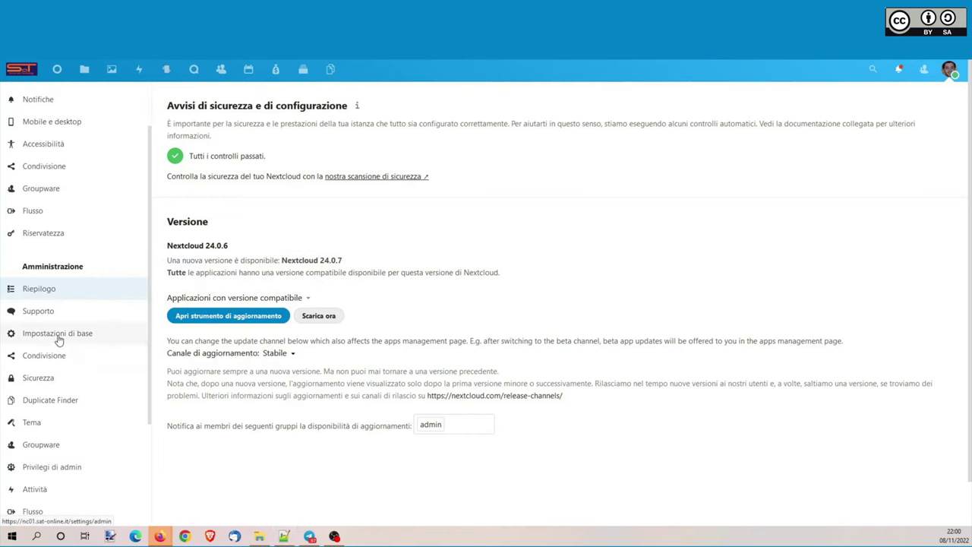
pyautogui.click(212, 315)
pyautogui.click(105, 335)
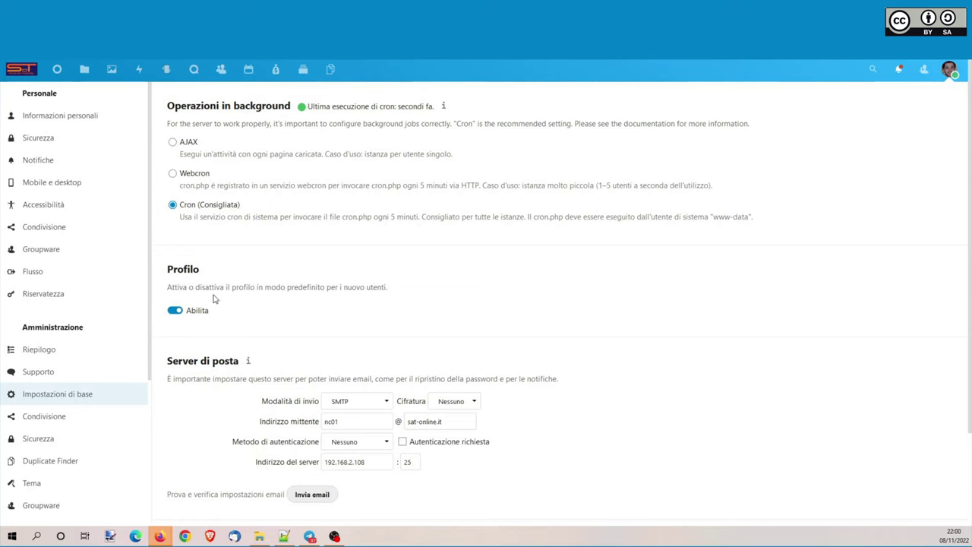
pyautogui.scroll(-2, 219, 355)
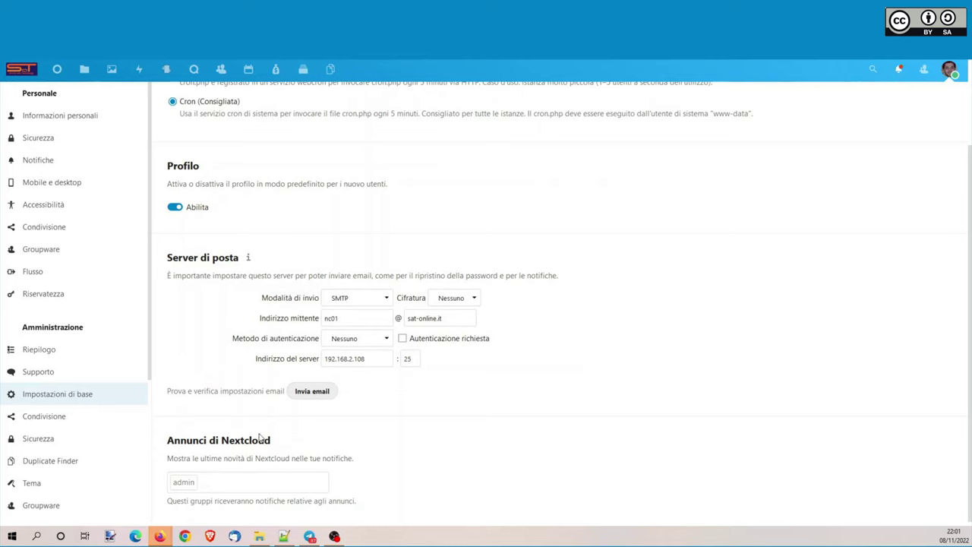
pyautogui.click(48, 424)
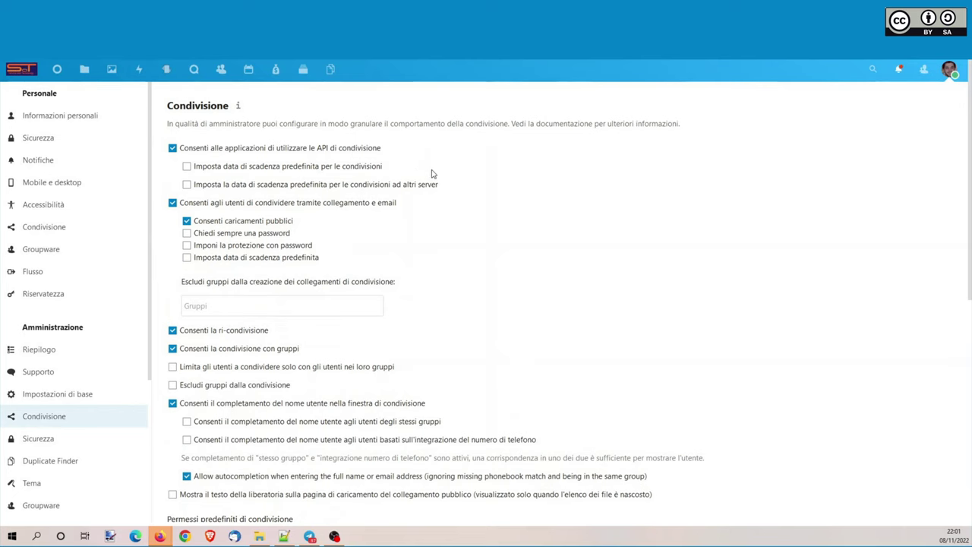
pyautogui.scroll(-1, 421, 180)
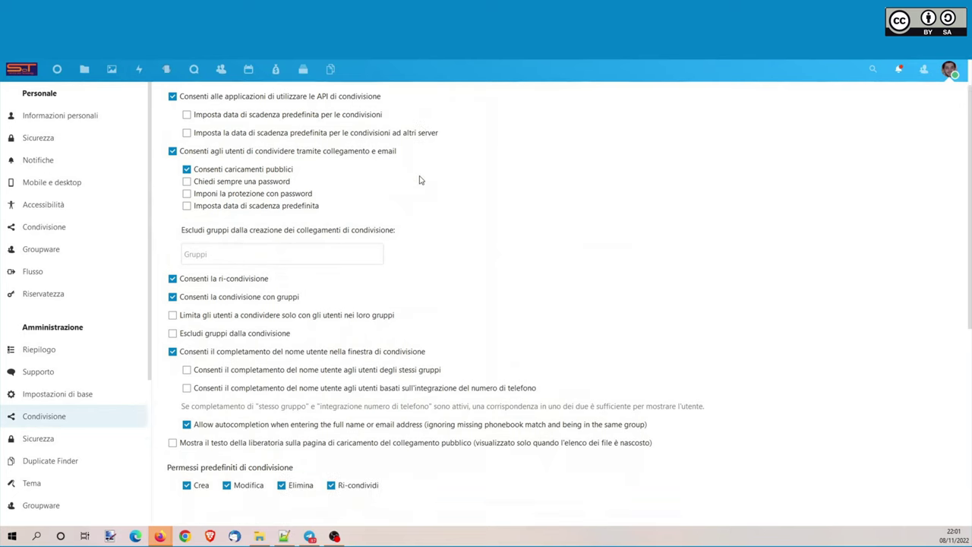
pyautogui.scroll(-1, 421, 180)
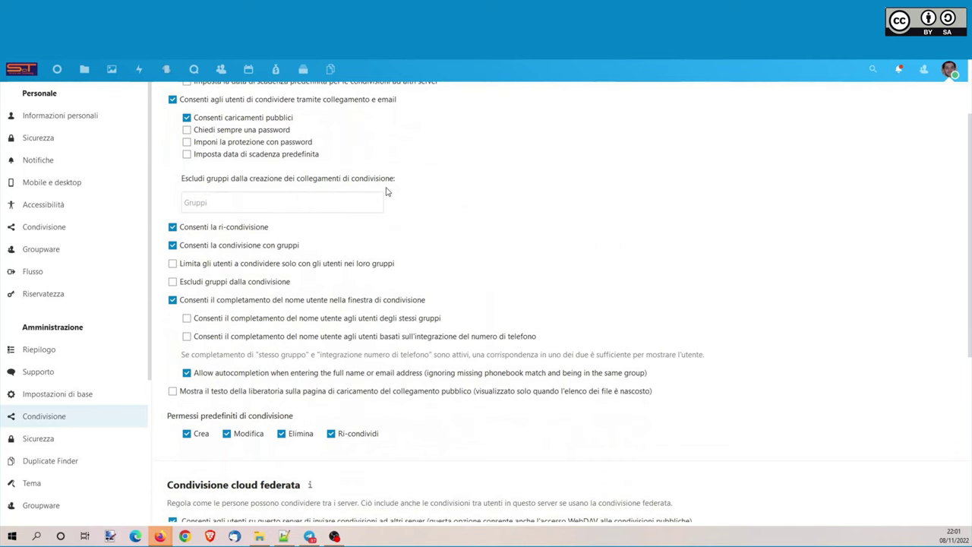
pyautogui.scroll(-1, 386, 192)
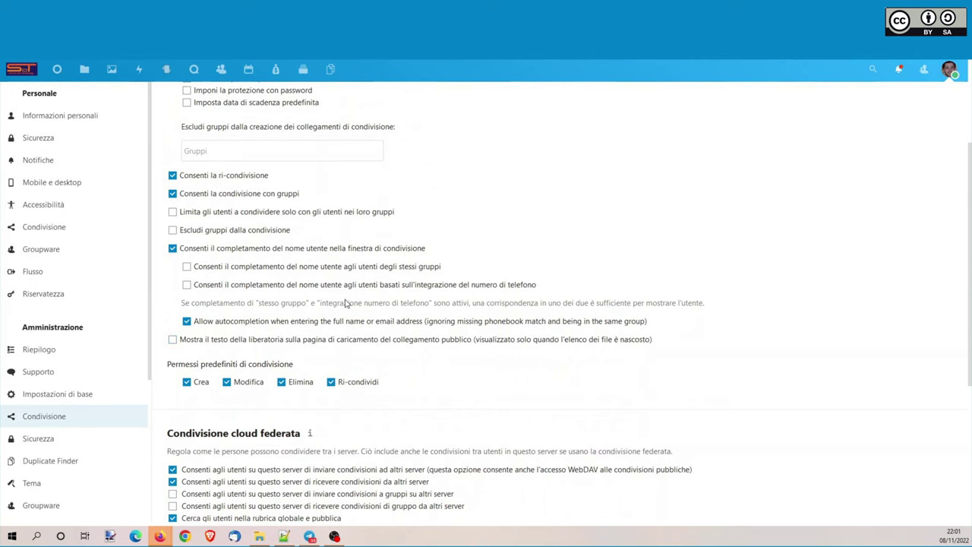
pyautogui.scroll(2, 349, 302)
pyautogui.scroll(-4, 350, 303)
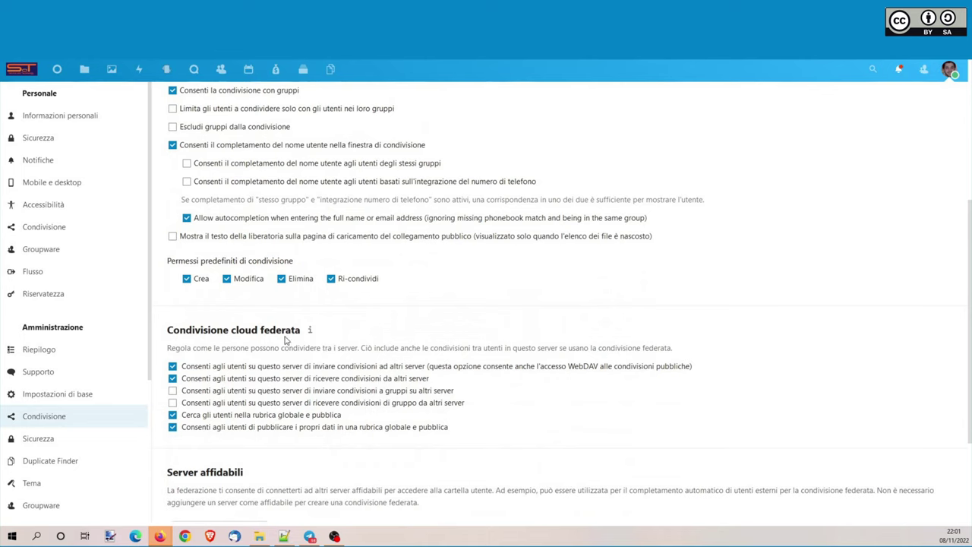
pyautogui.scroll(-2, 311, 330)
pyautogui.scroll(-1, 312, 331)
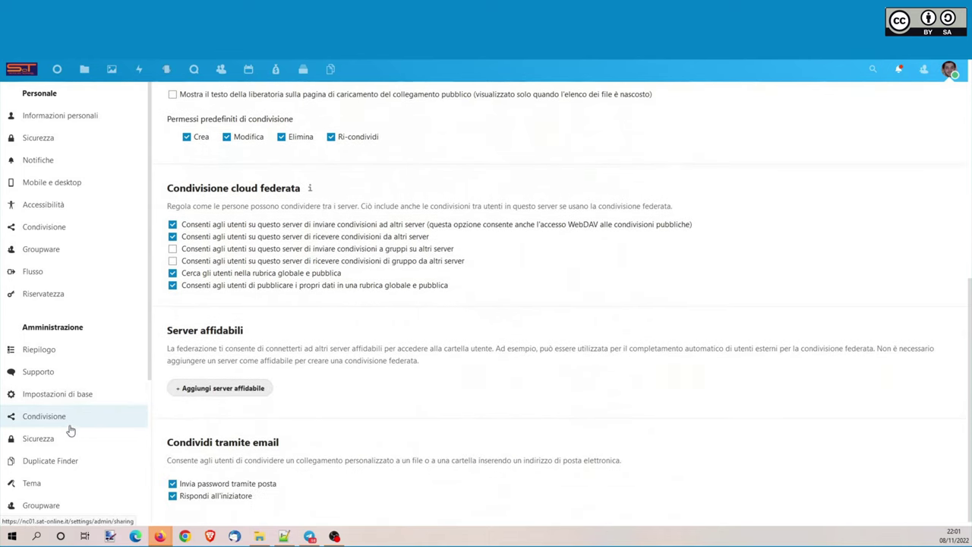
# Open Sicurezza settings and point out the password policy: minimum length 10, history 3, common passwords forbidden.
pyautogui.click(41, 438)
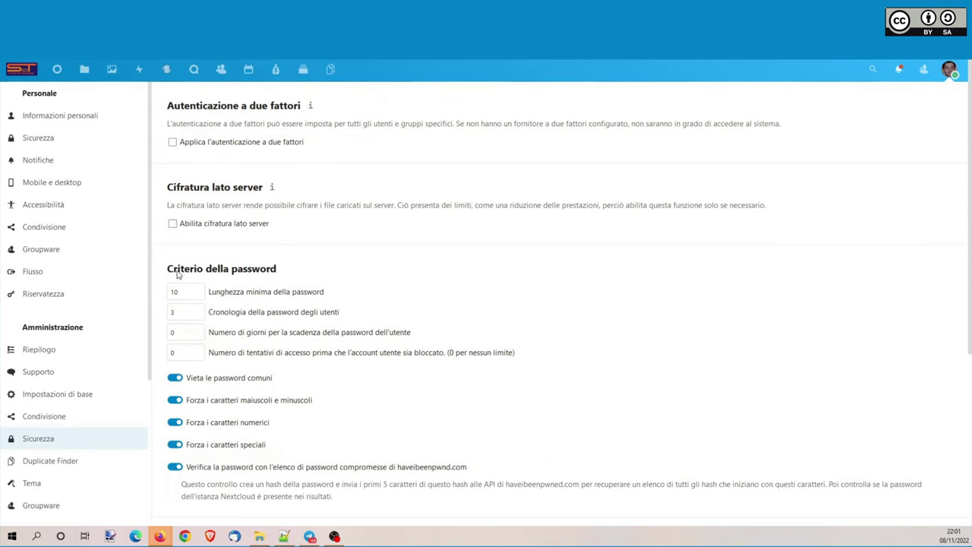
pyautogui.moveTo(167, 269); pyautogui.dragTo(336, 406)
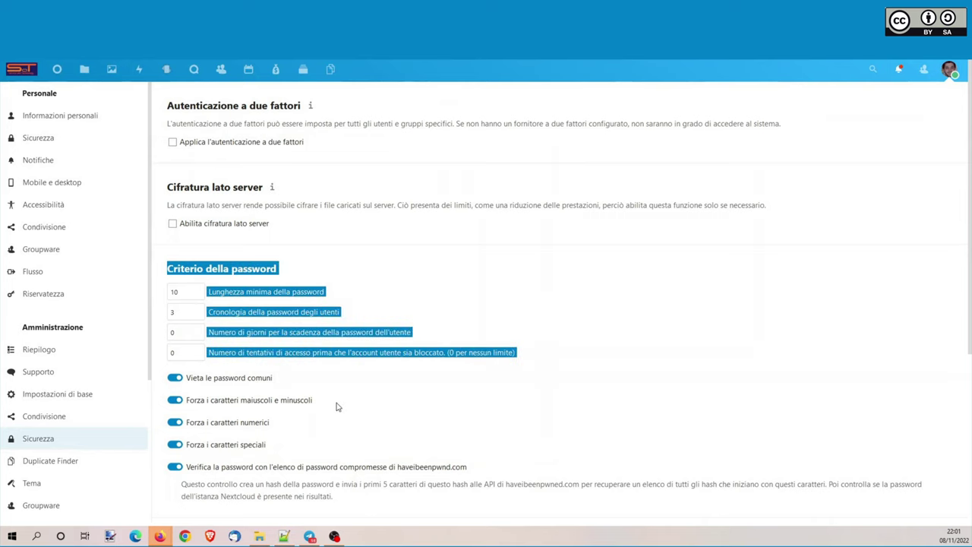
pyautogui.click(365, 282)
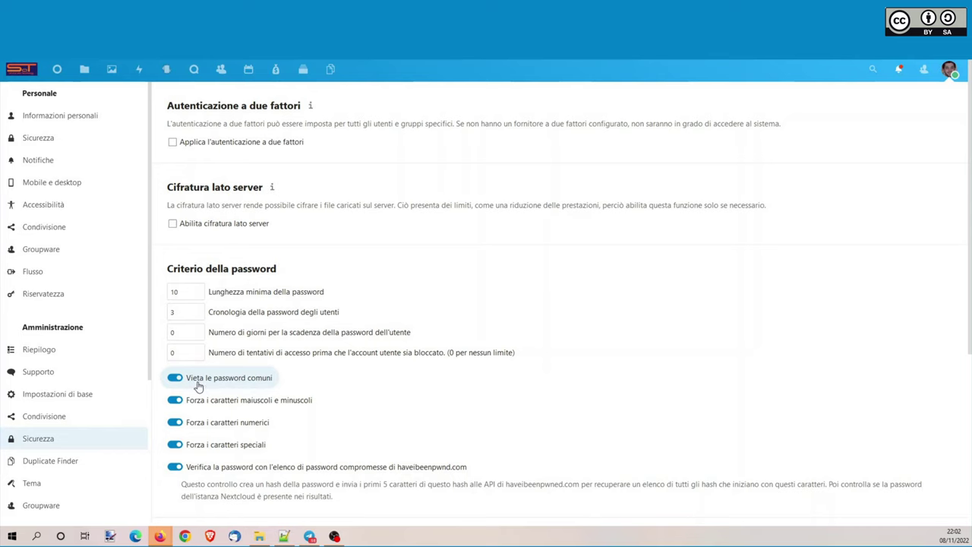
pyautogui.scroll(-1, 326, 387)
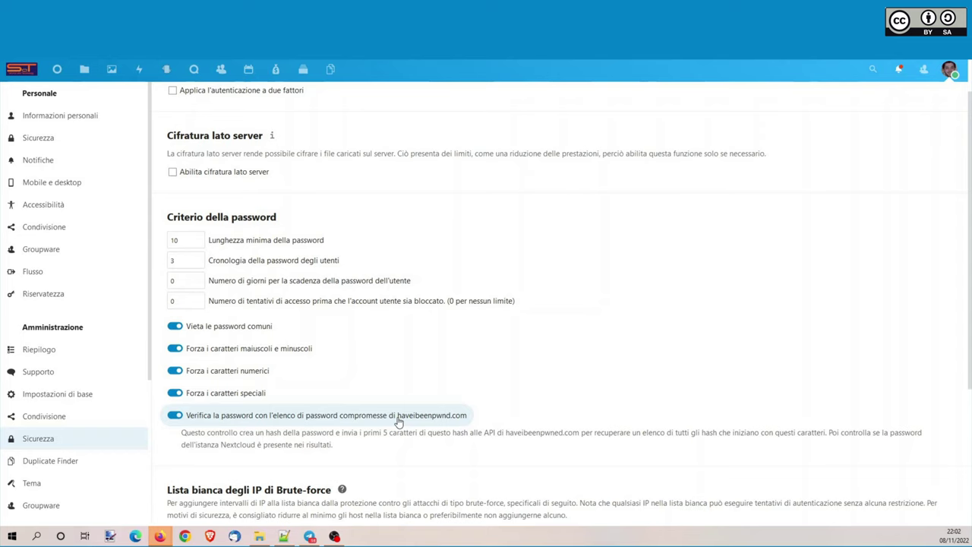
pyautogui.scroll(-2, 400, 423)
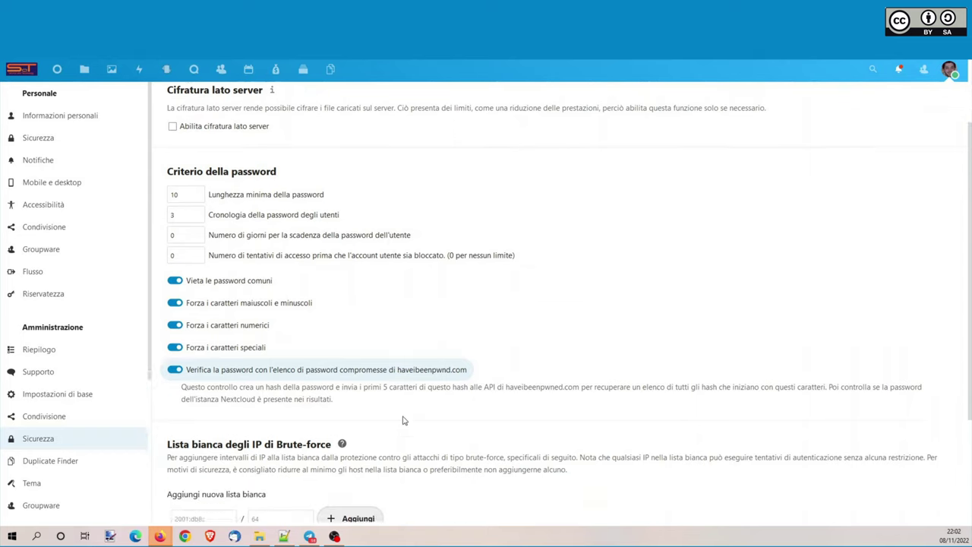
pyautogui.scroll(-2, 425, 390)
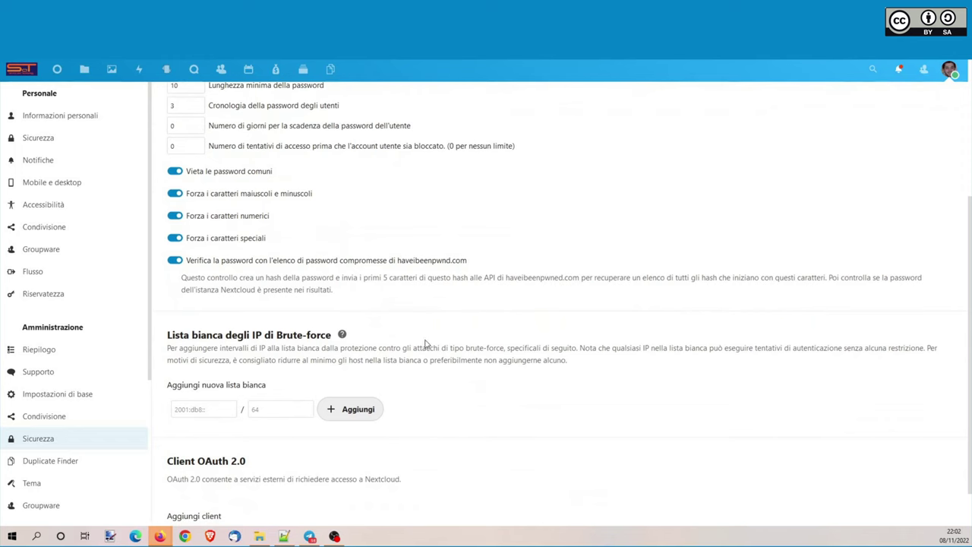
pyautogui.scroll(-1, 417, 302)
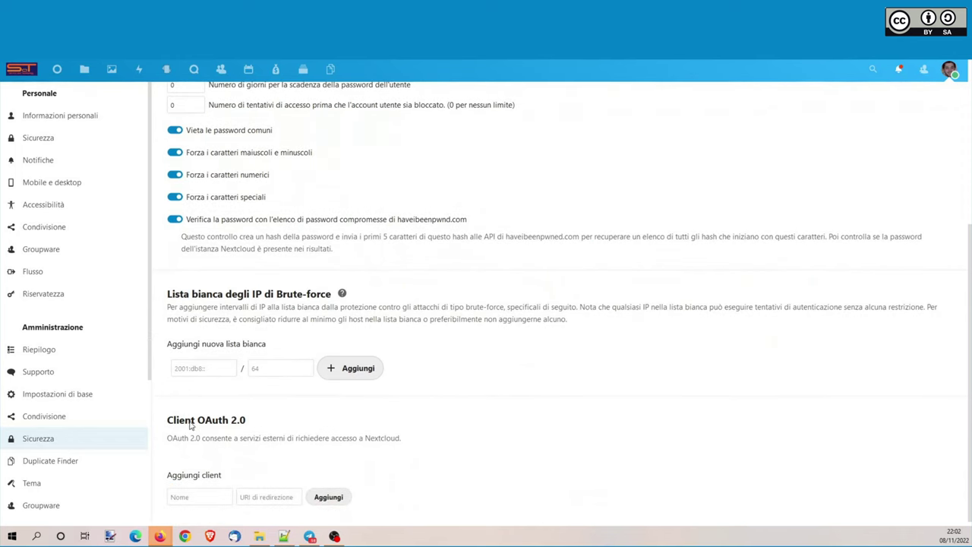
pyautogui.moveTo(169, 425); pyautogui.dragTo(246, 426)
pyautogui.click(250, 427)
pyautogui.scroll(3, 254, 416)
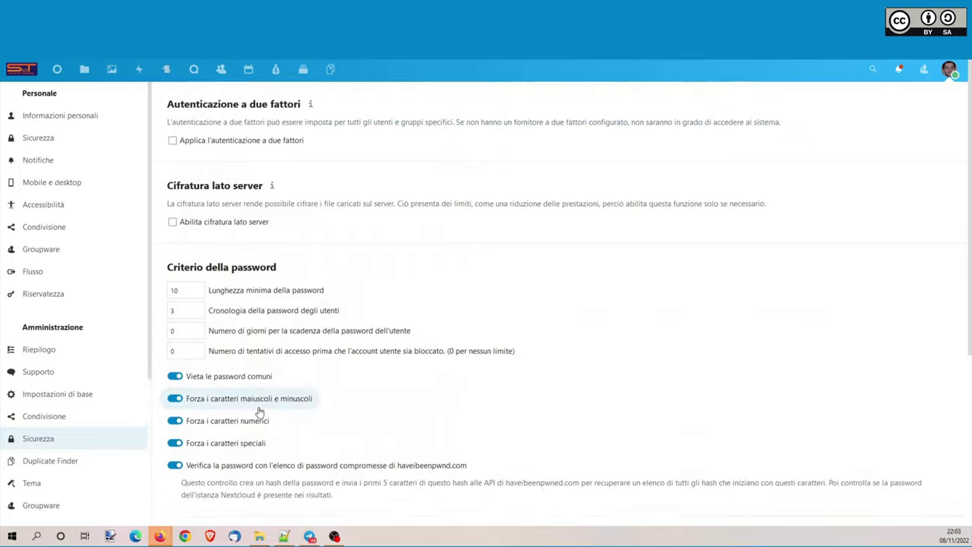
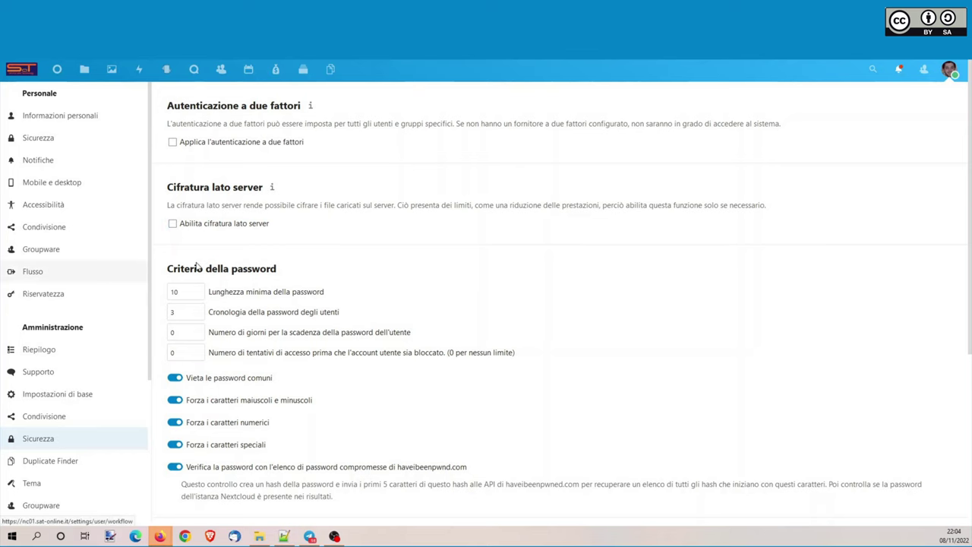
# Open Sondaggio di utilizzo, then the Sistema page showing nc01's load, memory and disk details.
pyautogui.scroll(-5, 362, 275)
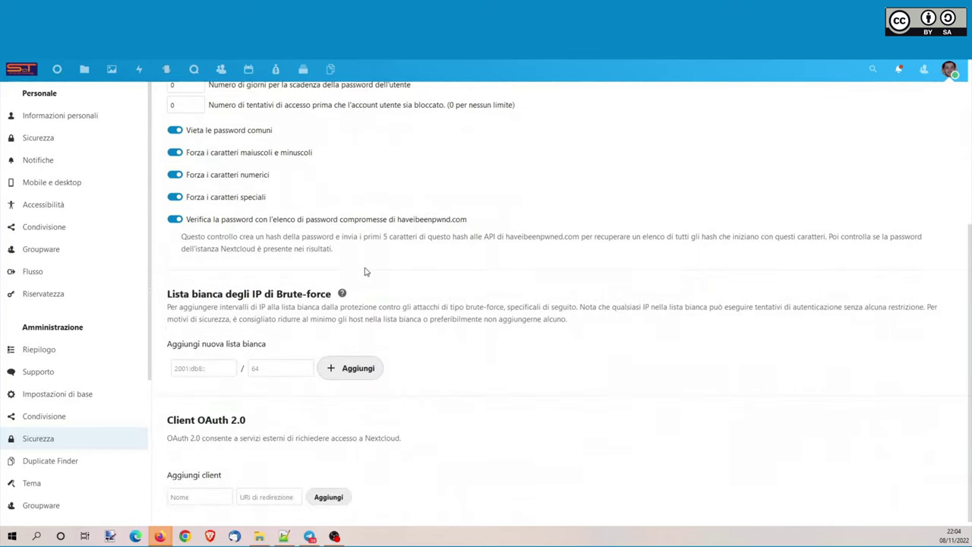
pyautogui.scroll(-2, 67, 437)
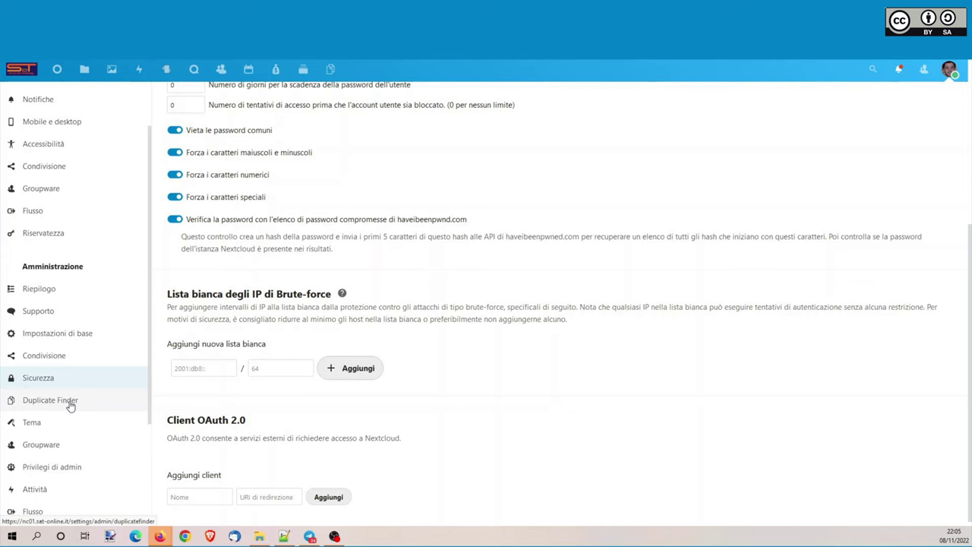
pyautogui.scroll(2, 282, 314)
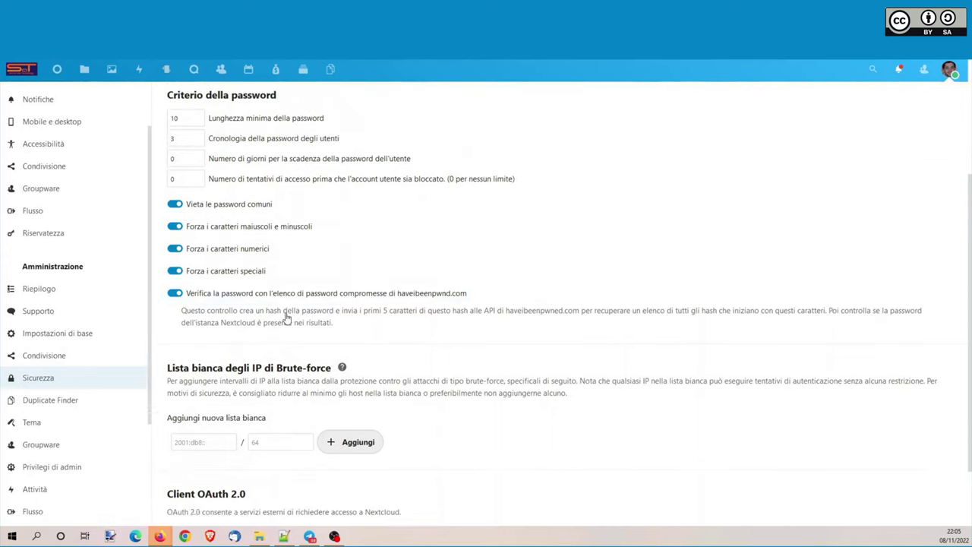
pyautogui.scroll(2, 281, 247)
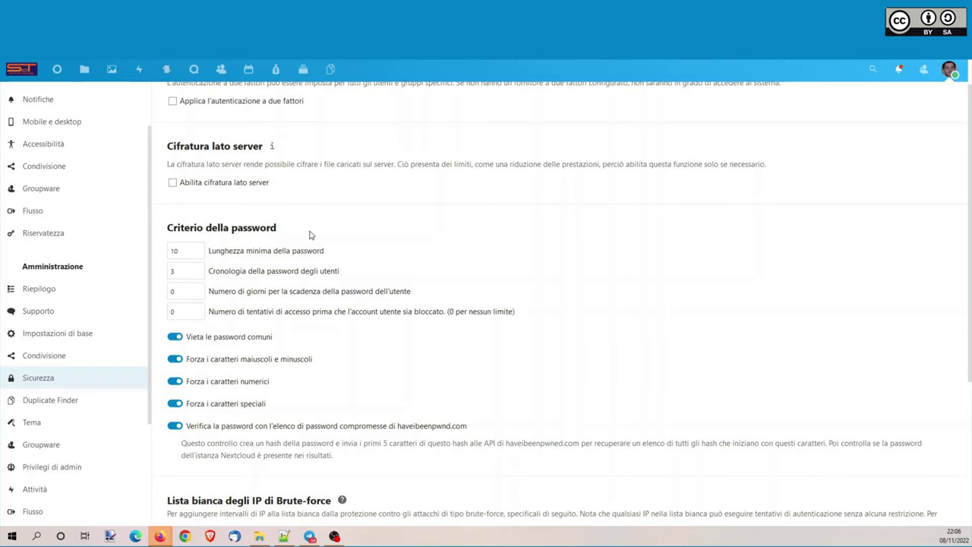
pyautogui.scroll(-3, 310, 236)
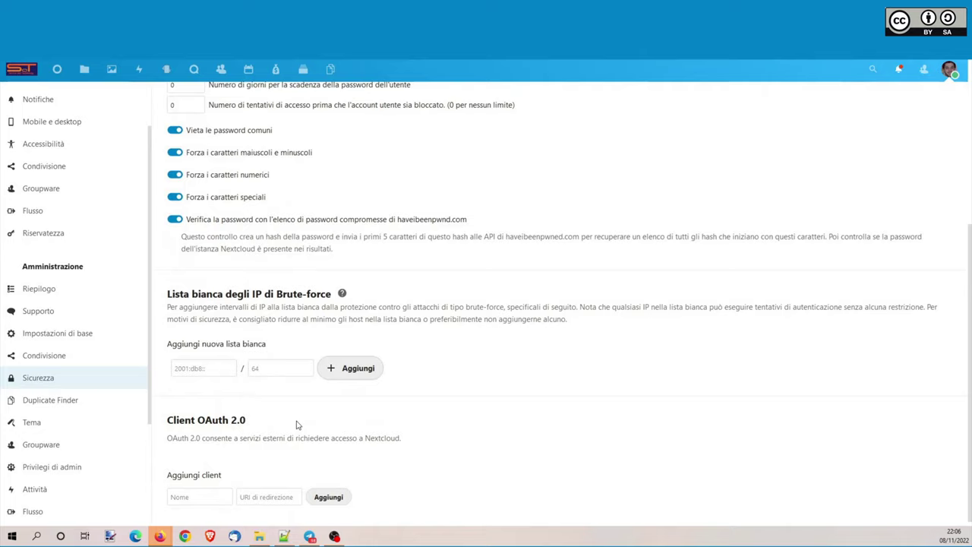
pyautogui.scroll(4, 354, 275)
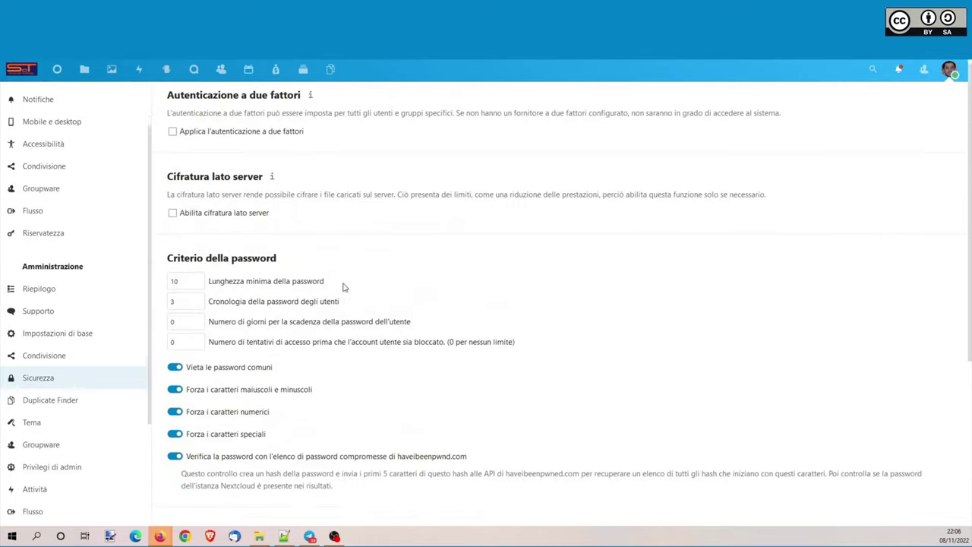
pyautogui.scroll(-3, 343, 284)
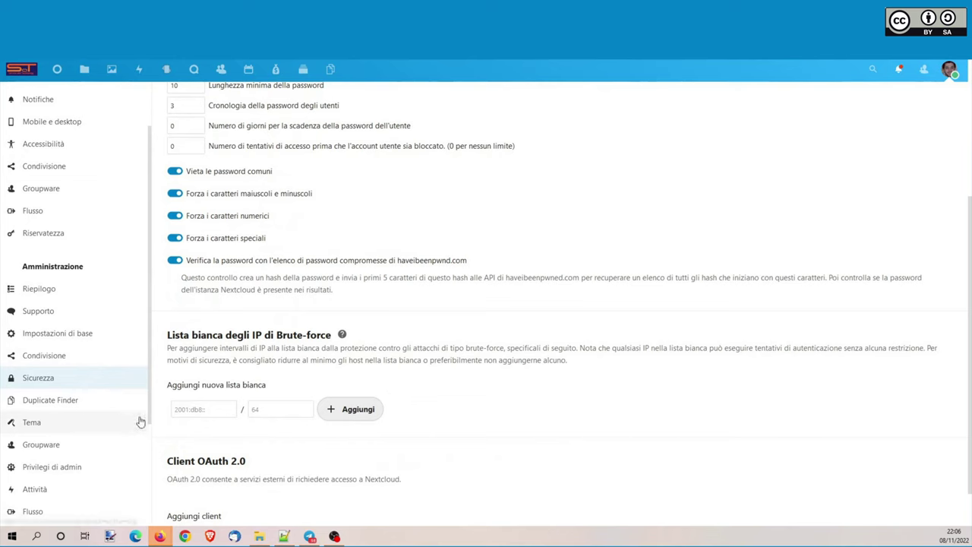
pyautogui.scroll(-3, 72, 436)
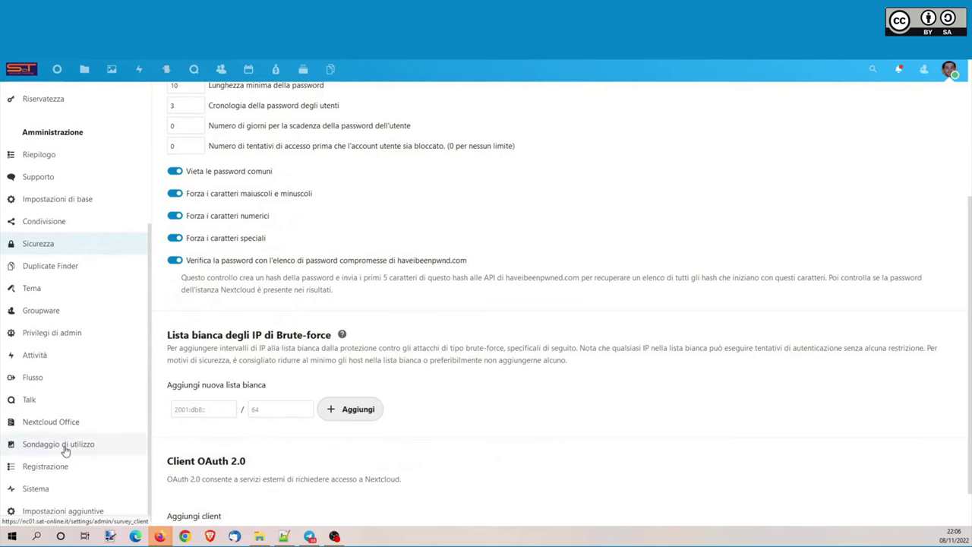
pyautogui.click(66, 453)
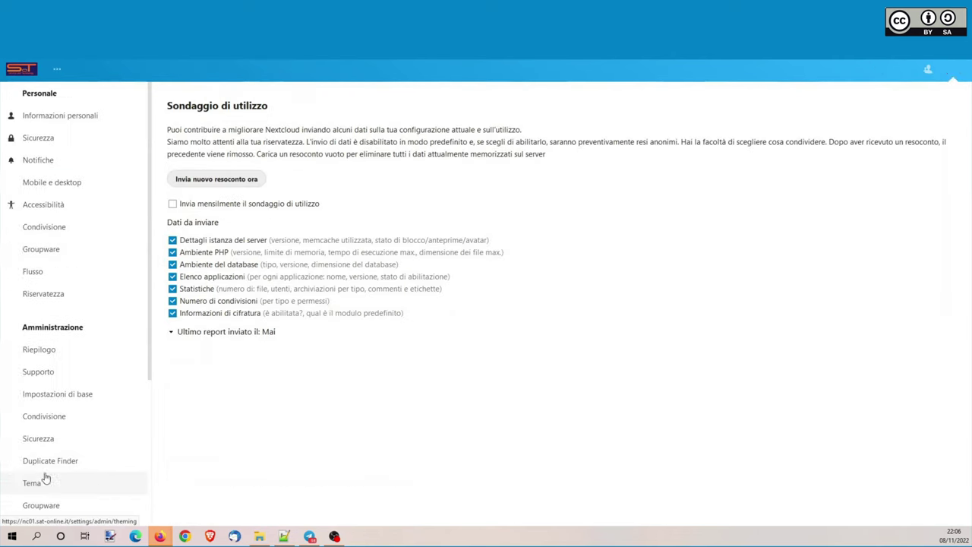
pyautogui.scroll(-3, 67, 461)
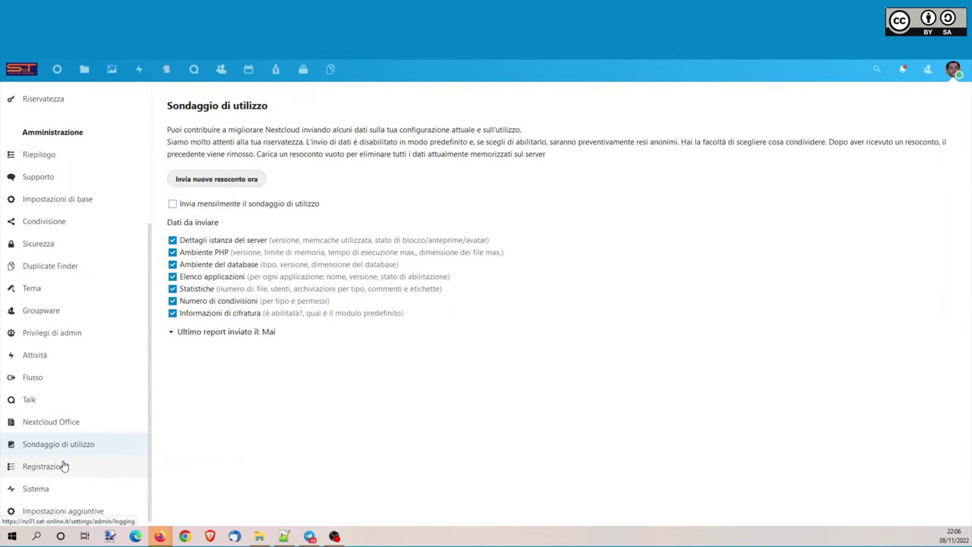
pyautogui.click(39, 495)
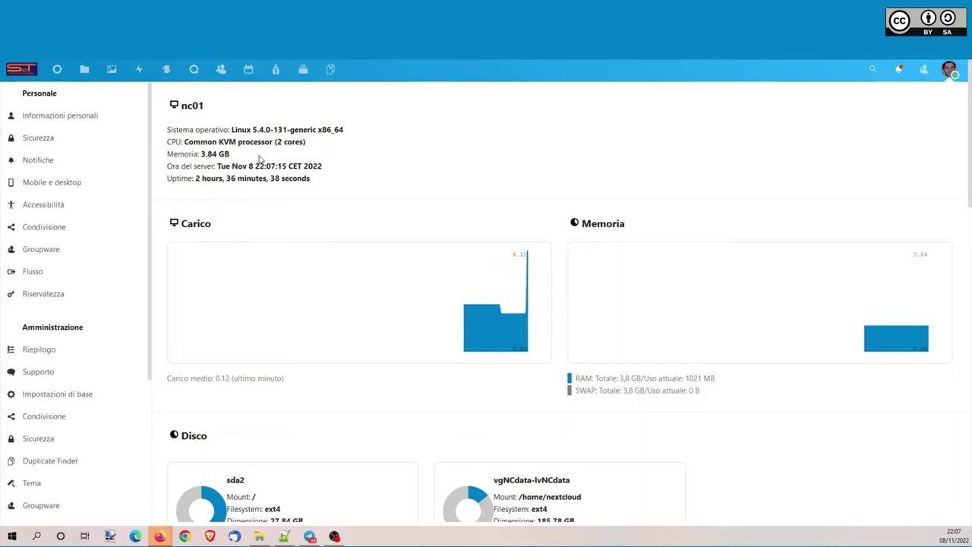
pyautogui.scroll(-1, 287, 190)
pyautogui.scroll(-1, 287, 188)
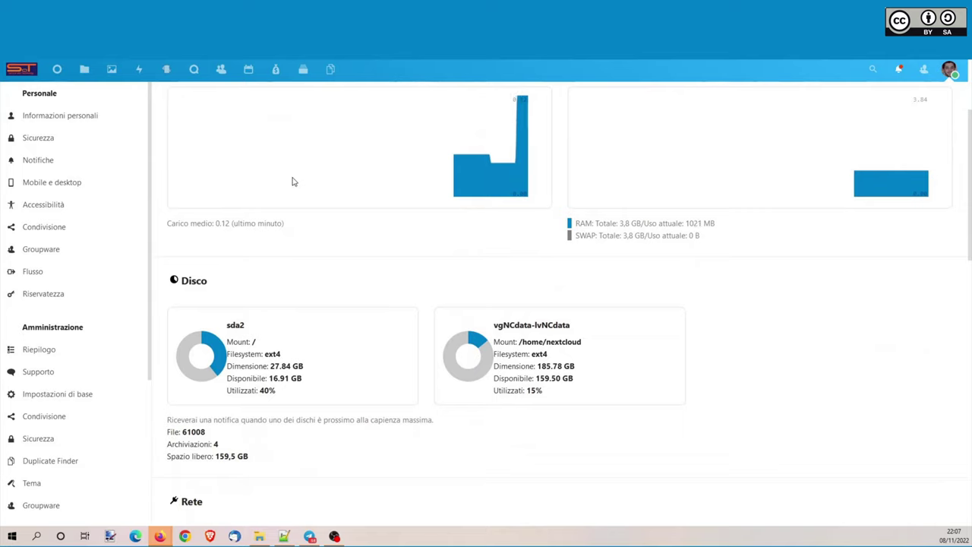
pyautogui.scroll(2, 293, 180)
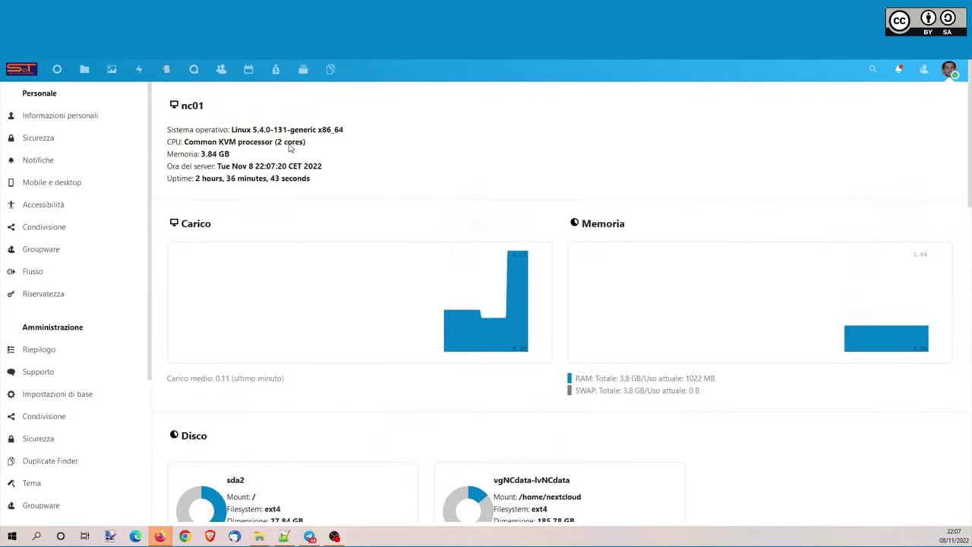
pyautogui.moveTo(276, 143); pyautogui.dragTo(292, 146)
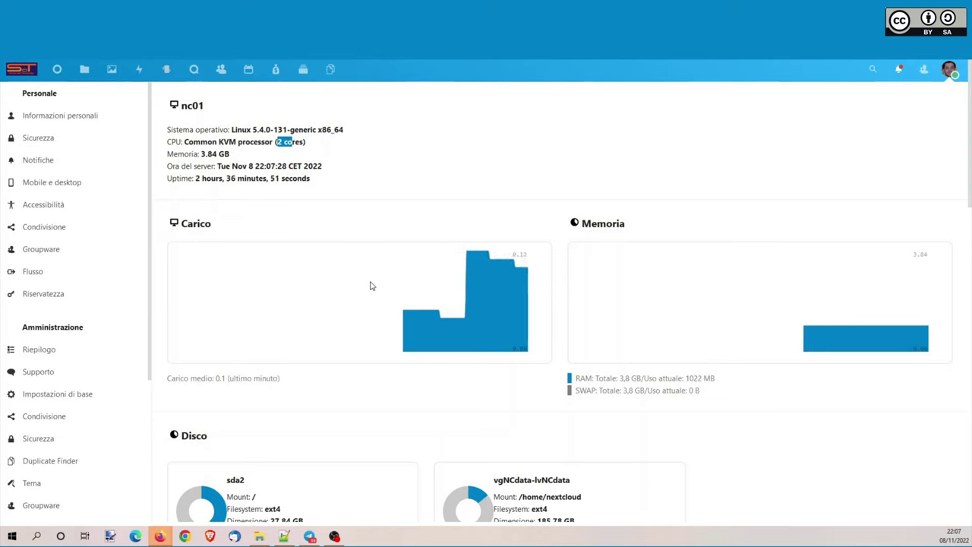
pyautogui.scroll(-3, 467, 272)
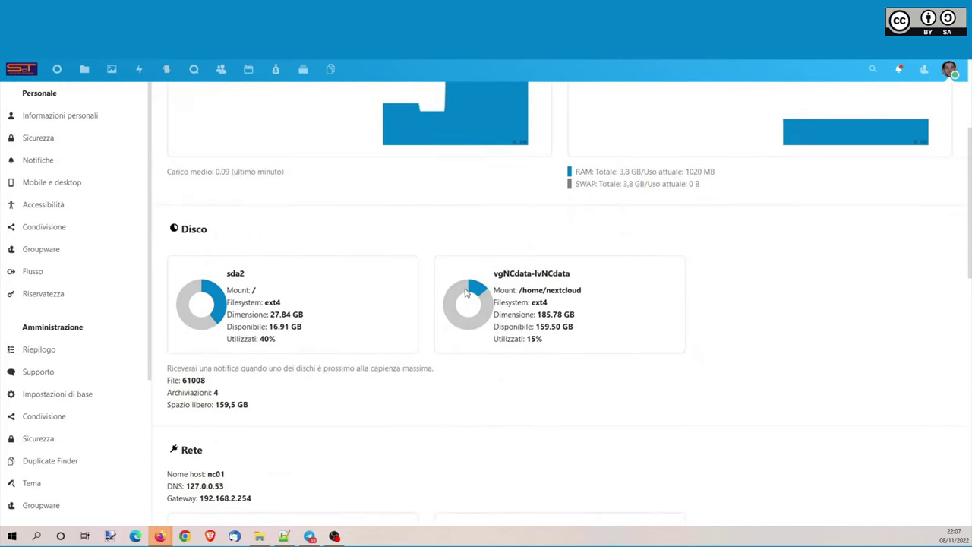
pyautogui.moveTo(488, 303)
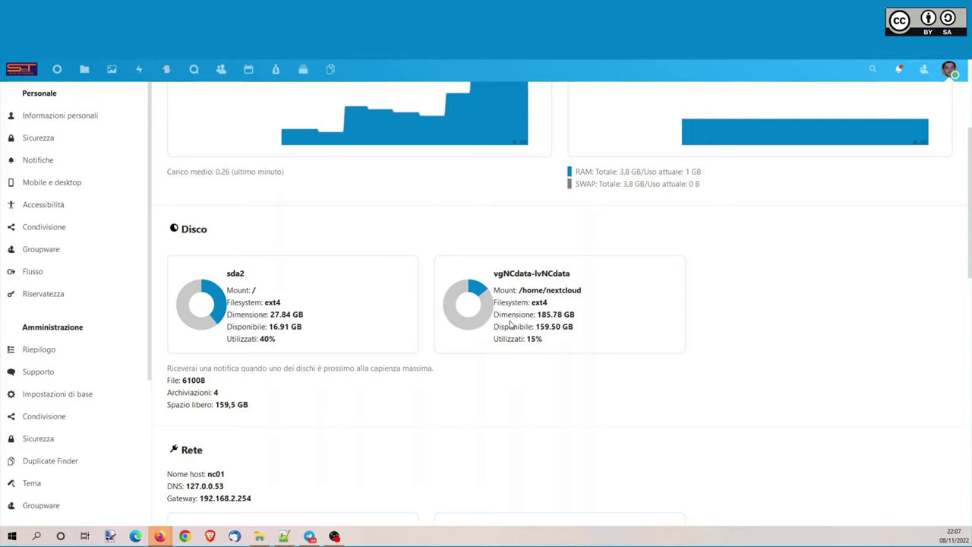
pyautogui.scroll(-3, 511, 325)
pyautogui.scroll(-2, 486, 330)
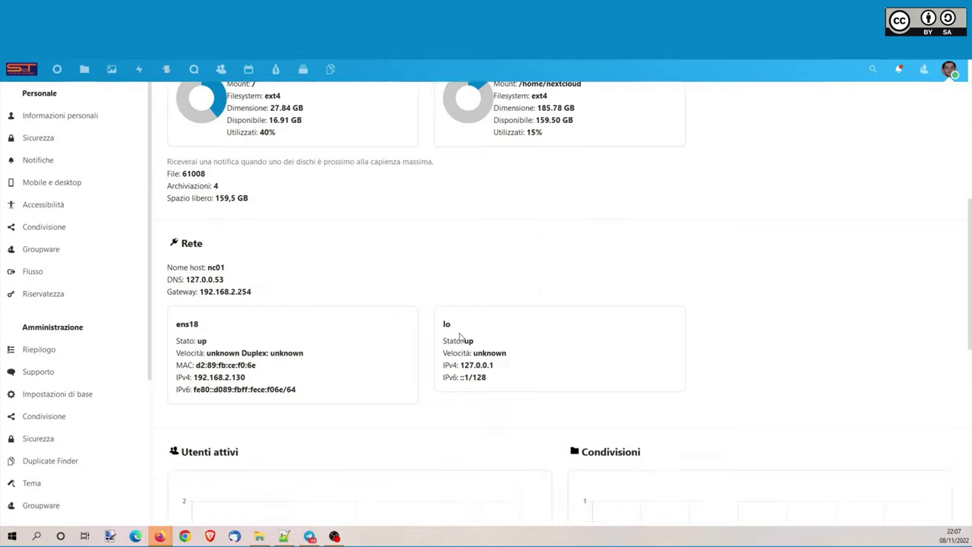
pyautogui.scroll(-5, 469, 342)
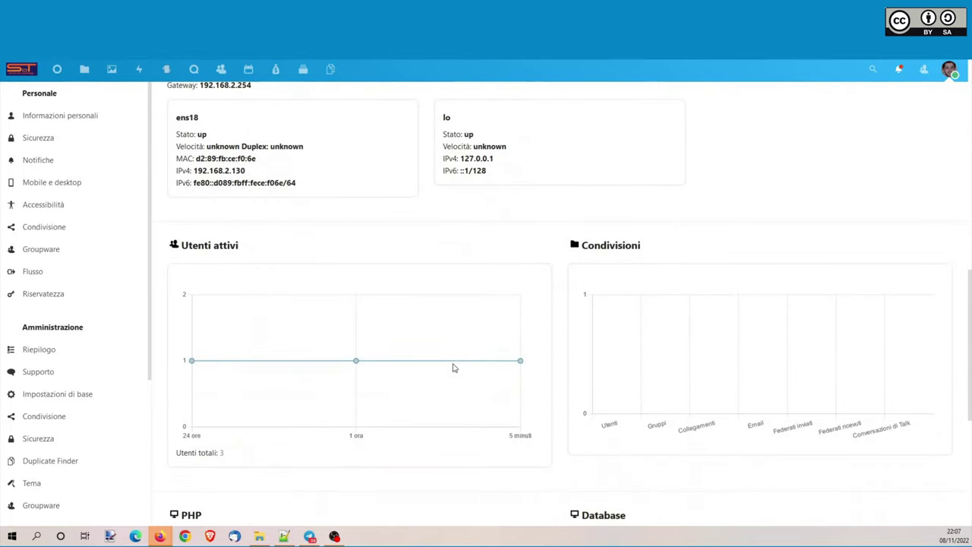
pyautogui.scroll(-4, 456, 365)
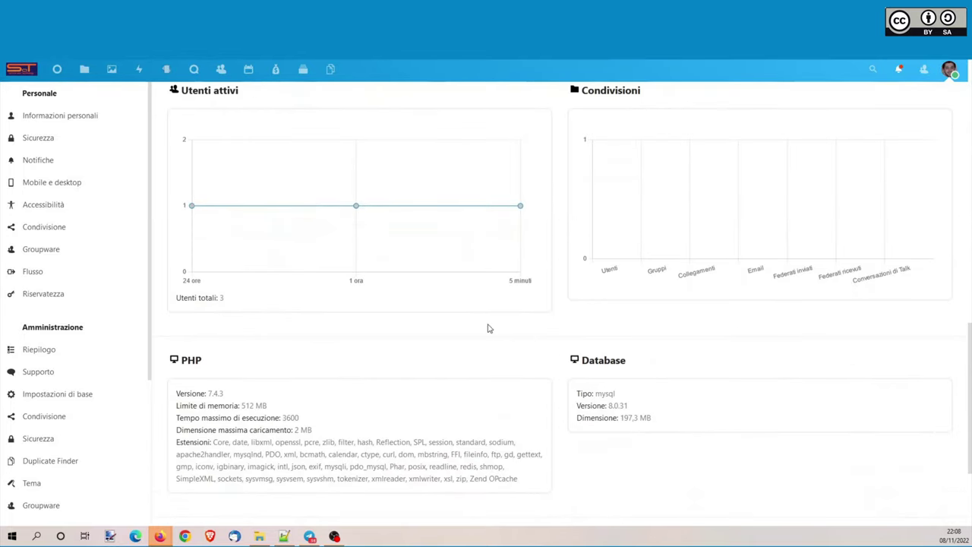
pyautogui.scroll(-3, 479, 331)
pyautogui.moveTo(615, 294)
pyautogui.mouseDown()
pyautogui.moveTo(599, 295)
pyautogui.moveTo(613, 308)
pyautogui.mouseUp()
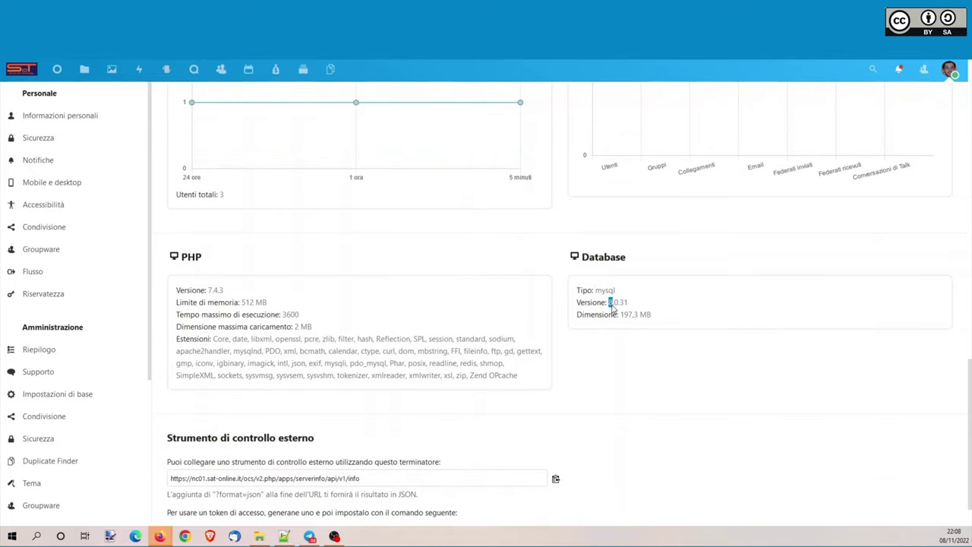
pyautogui.scroll(-1, 429, 348)
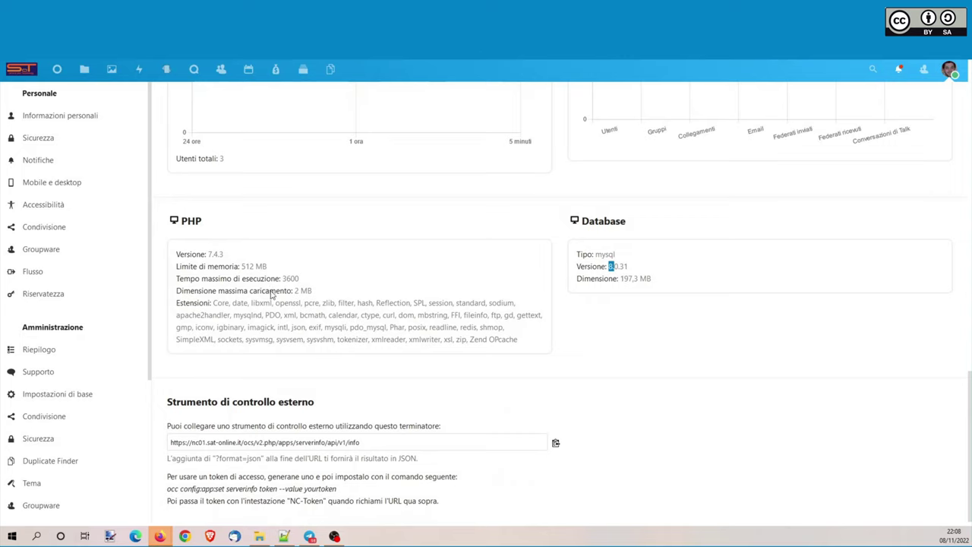
pyautogui.scroll(4, 363, 310)
pyautogui.scroll(-5, 65, 355)
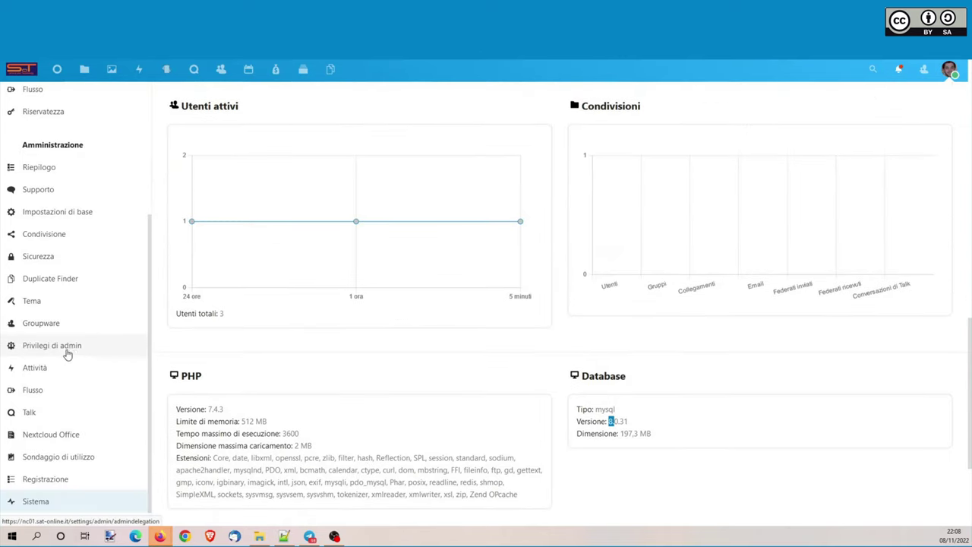
# Open Impostazioni aggiuntive, then flip through the browser tabs with Ctrl+Tab.
pyautogui.click(53, 504)
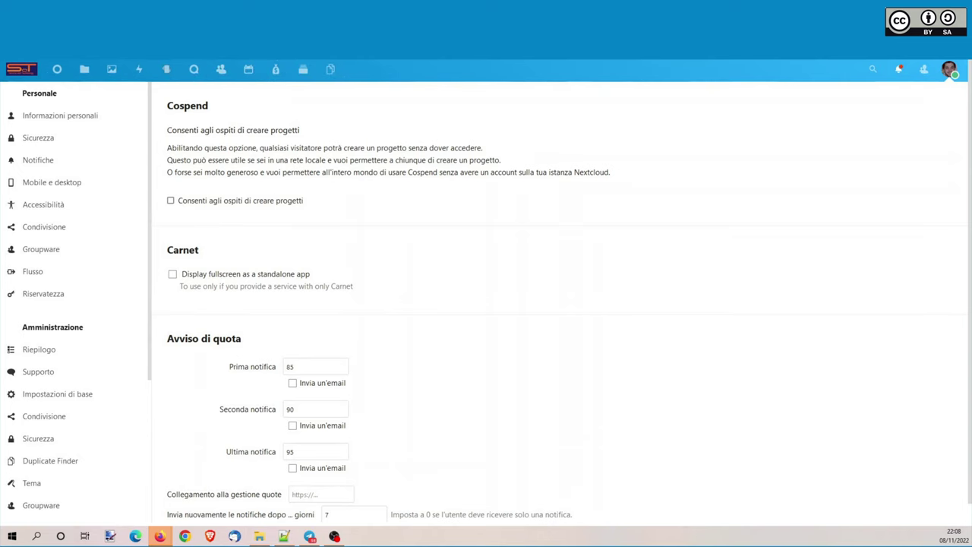
pyautogui.hotkey('ctrl', 'Tab')
pyautogui.hotkey('ctrl', 'shift', 'Tab')
pyautogui.hotkey('ctrl', 'Tab')
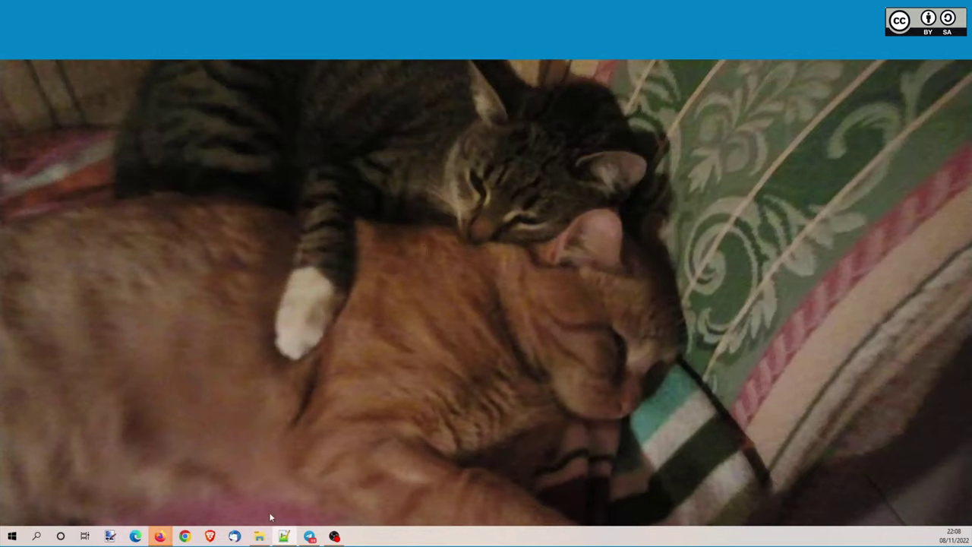
# Bring the virtual machine window forward and launch Thunderbird.
pyautogui.moveTo(160, 537)
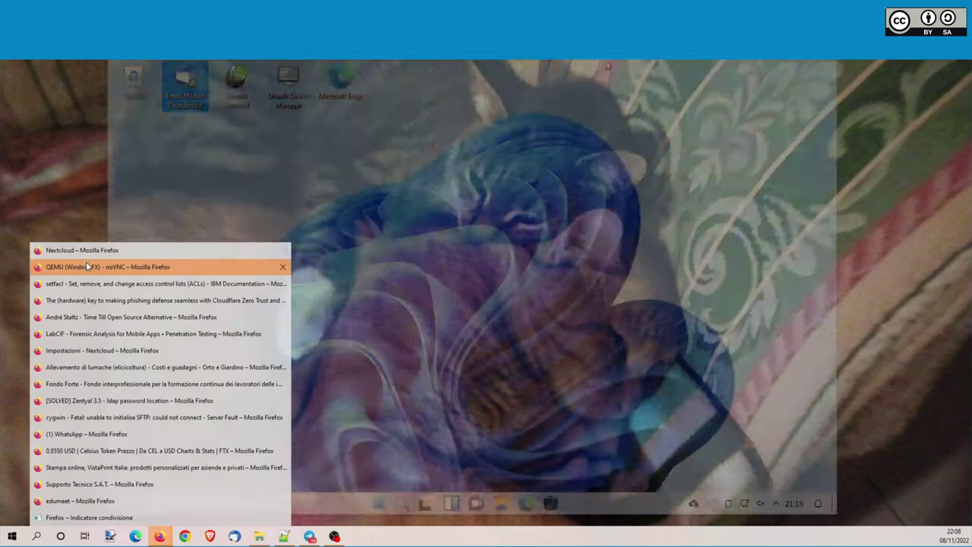
pyautogui.click(86, 266)
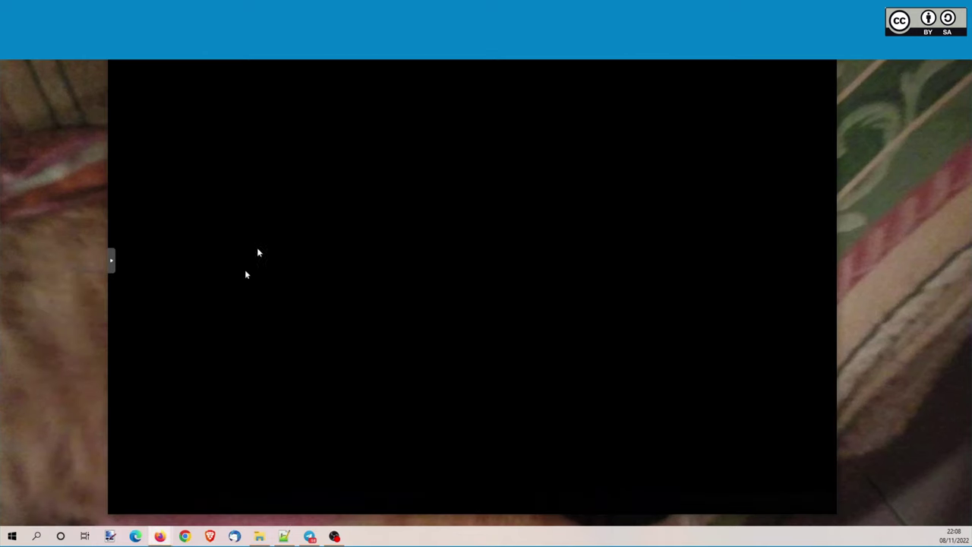
pyautogui.doubleClick(194, 109)
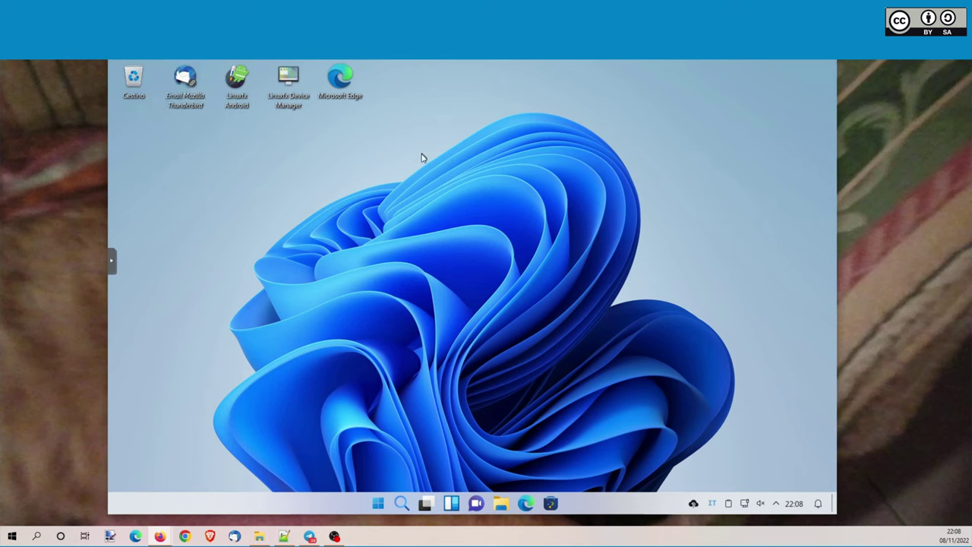
pyautogui.doubleClick(186, 82)
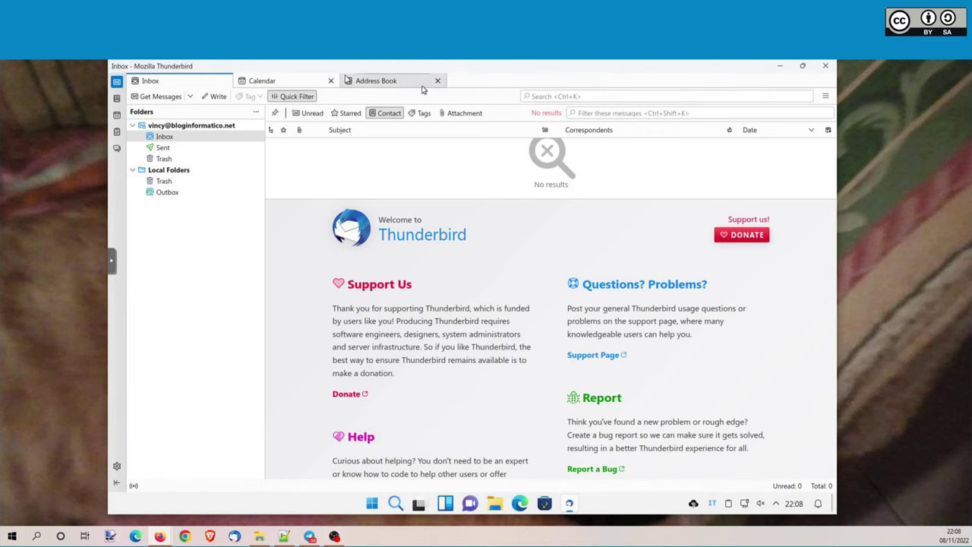
# Visit Thunderbird's Calendar, Address Book and Inbox tabs, then minimize the mail window.
pyautogui.click(280, 81)
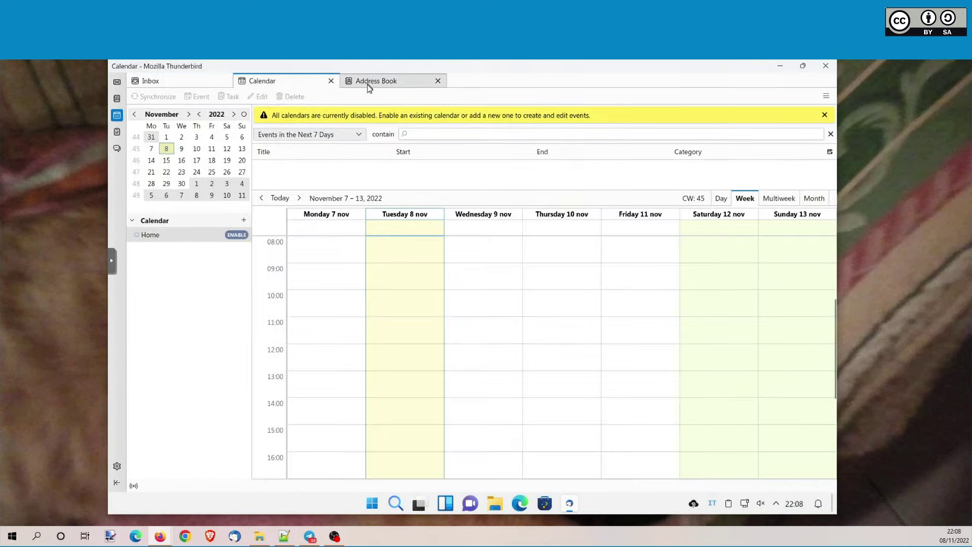
pyautogui.click(375, 81)
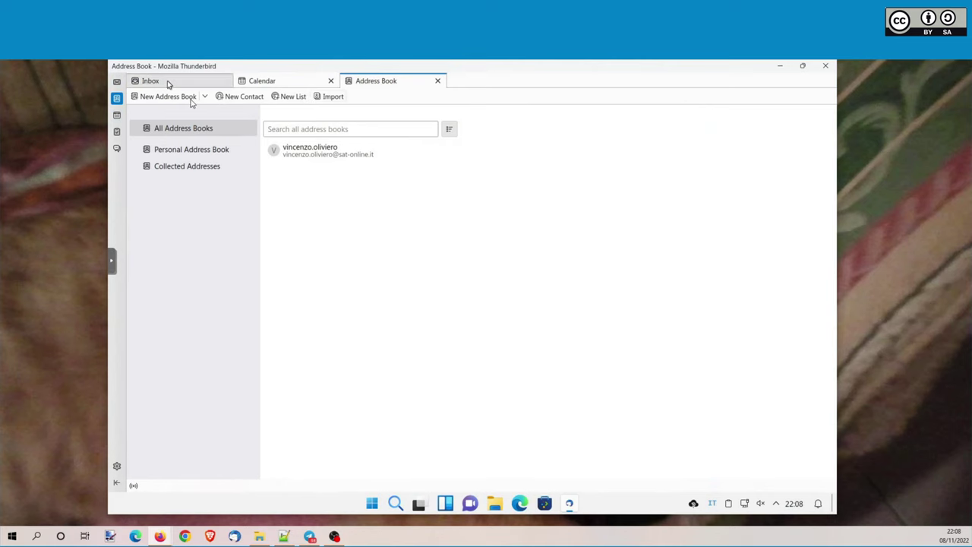
pyautogui.click(169, 82)
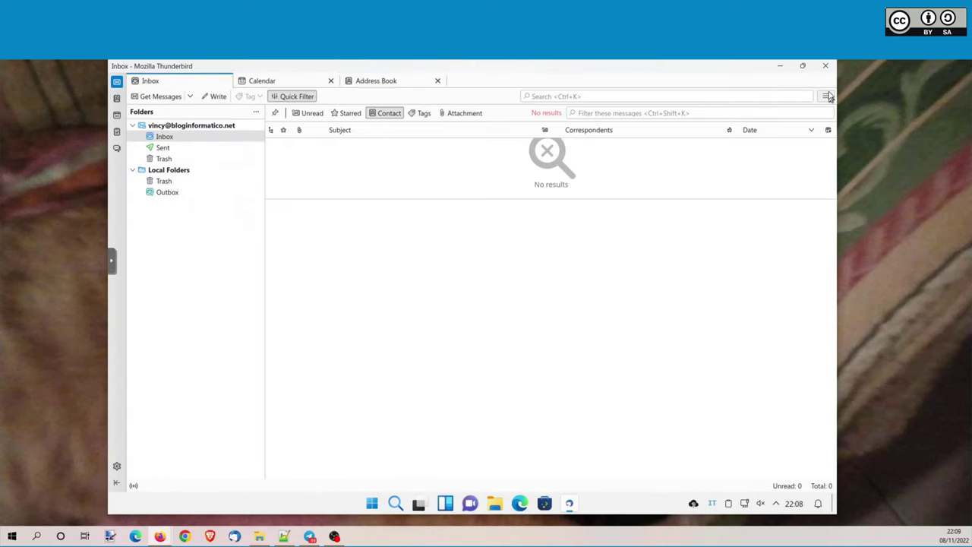
pyautogui.click(783, 68)
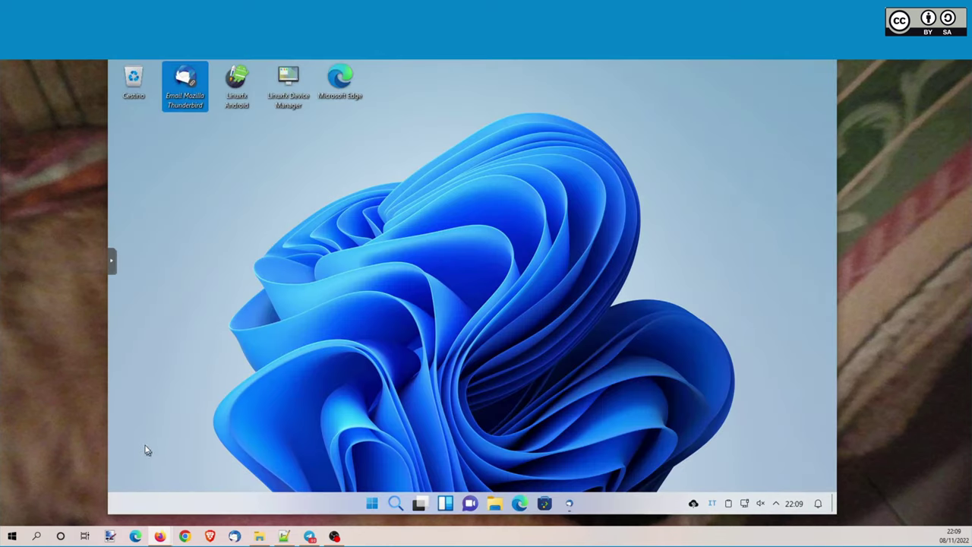
pyautogui.moveTo(159, 538)
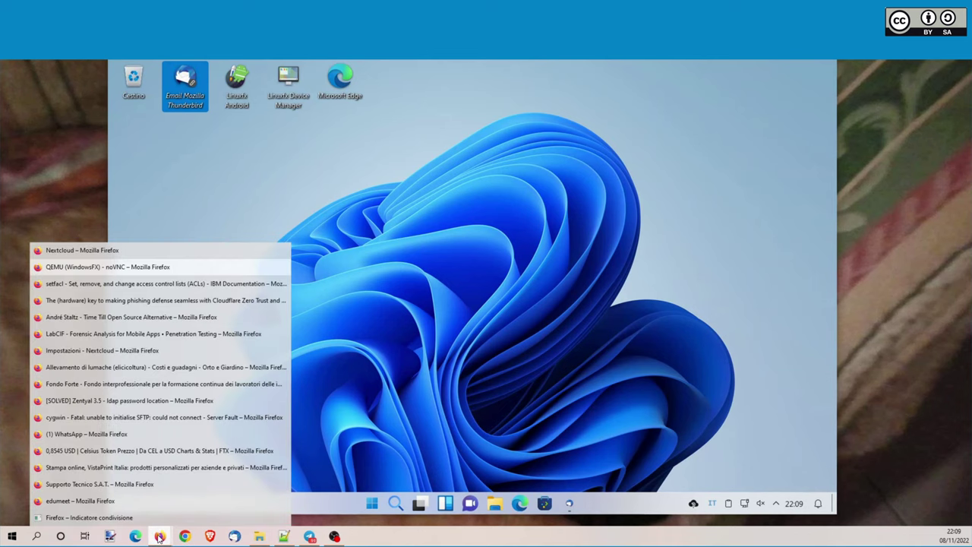
# Copy the Contatti address book link from Nextcloud Contacts settings, then return to the VM.
pyautogui.click(569, 361)
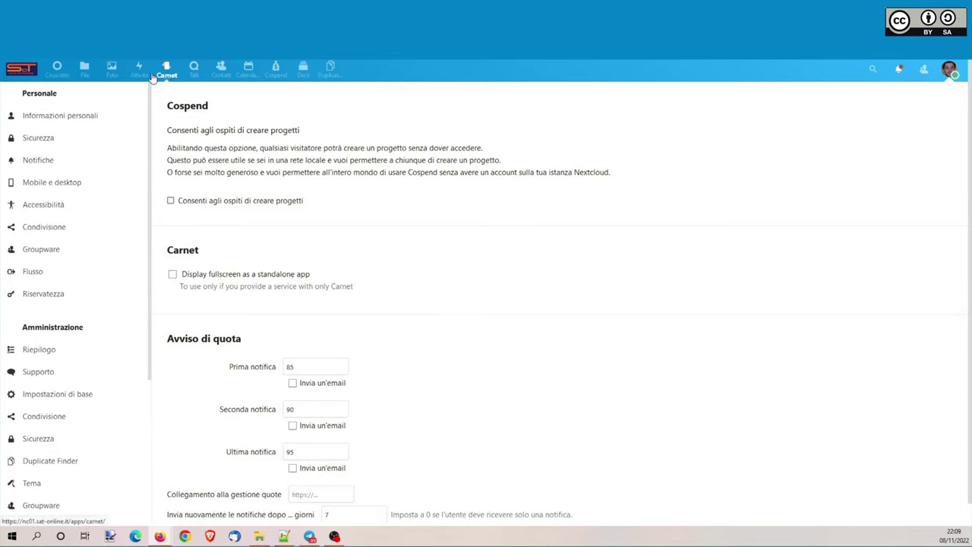
pyautogui.click(220, 73)
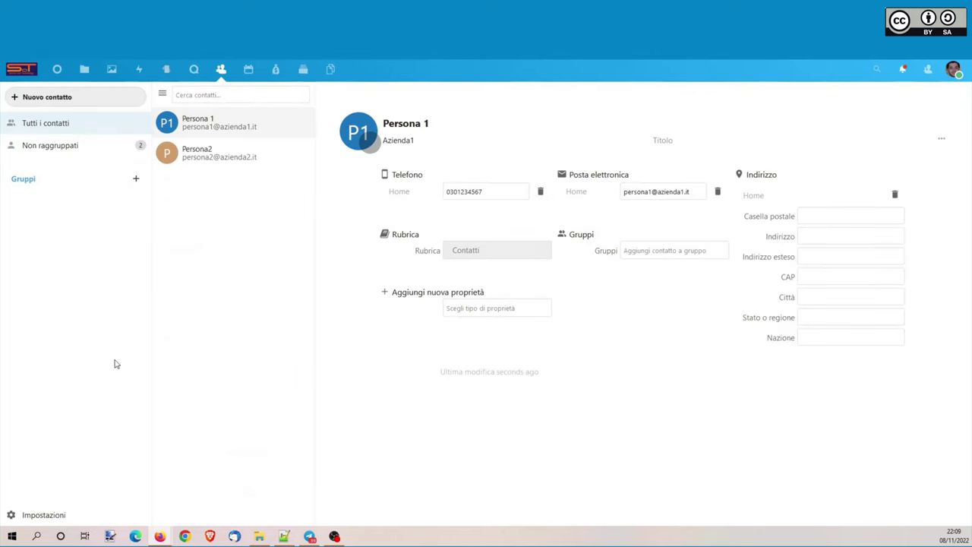
pyautogui.click(44, 515)
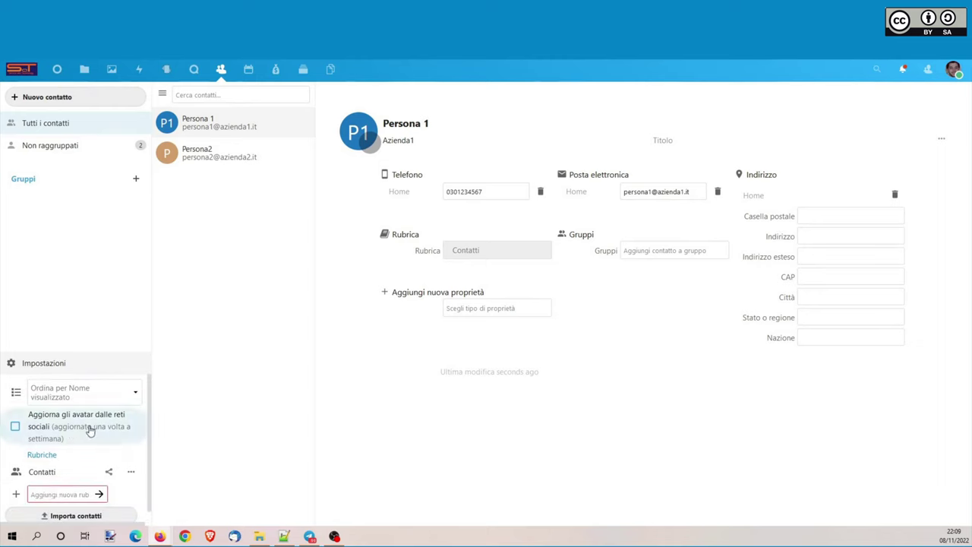
pyautogui.click(130, 472)
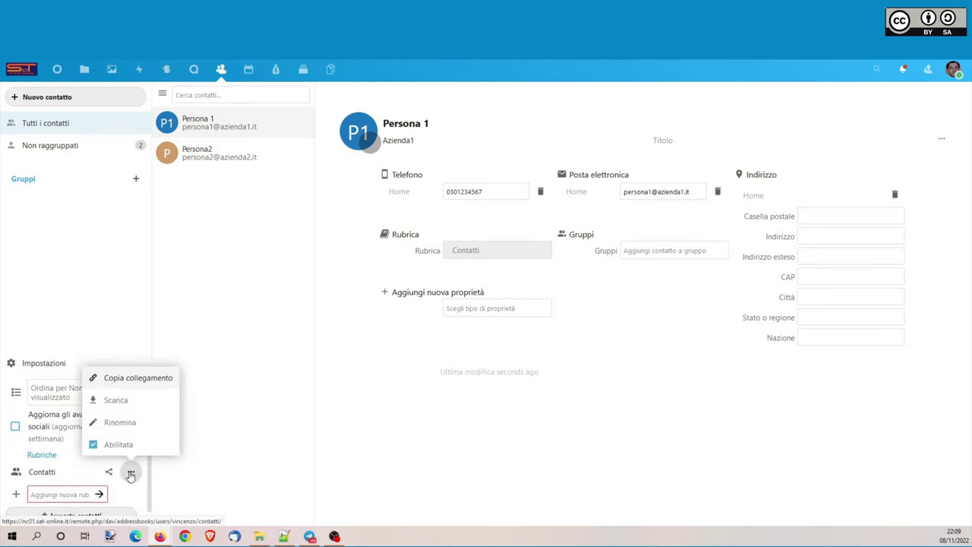
pyautogui.click(131, 383)
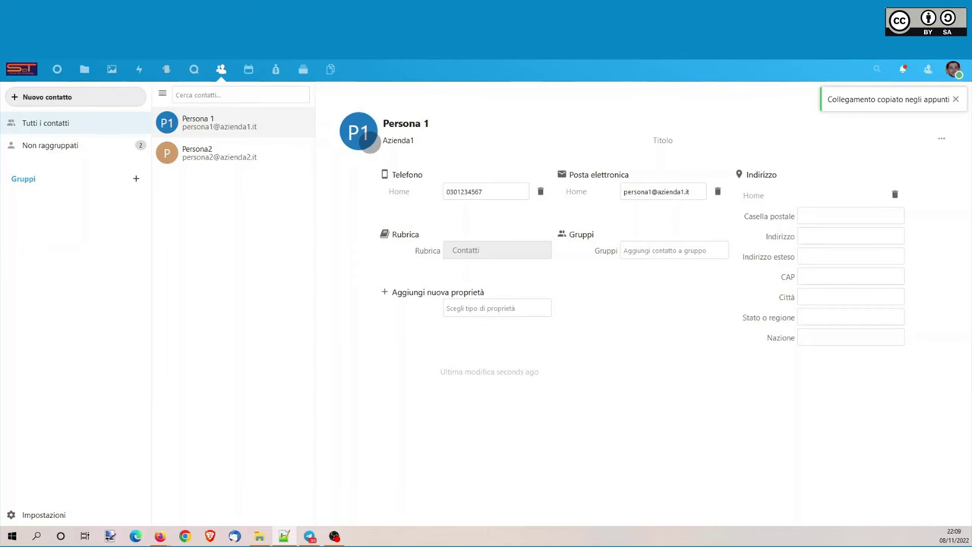
pyautogui.hotkey('alt', 'Tab')
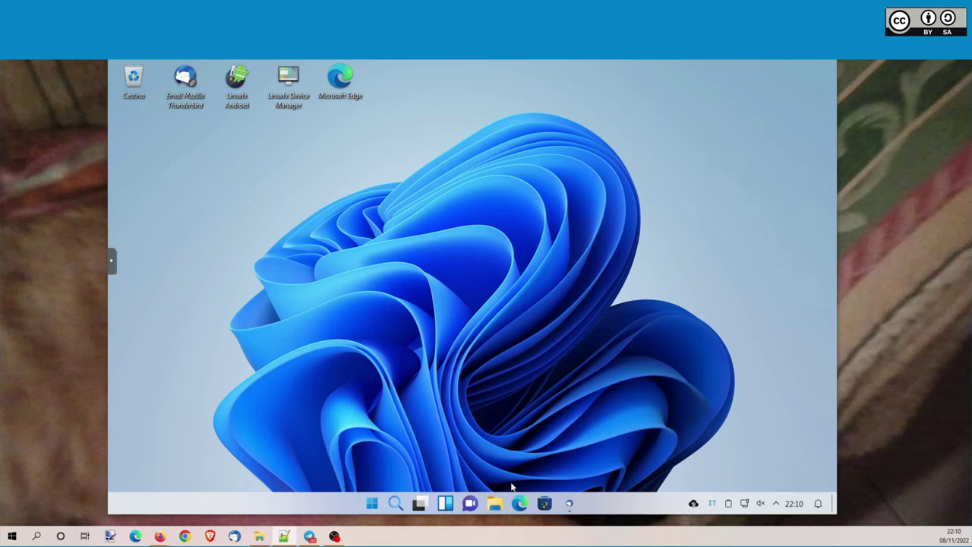
# Start a new Thunderbird calendar stored On the Network from the Calendar tab.
pyautogui.click(569, 503)
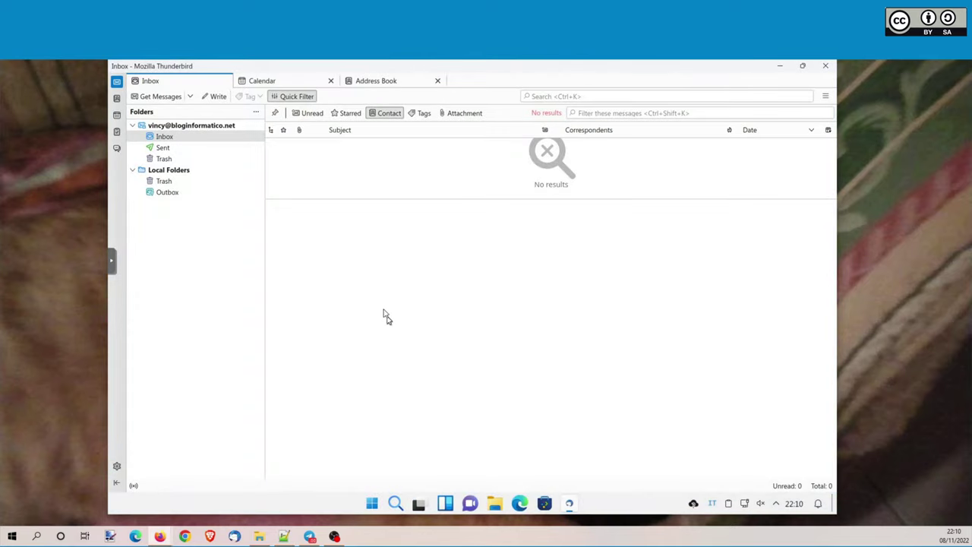
pyautogui.click(262, 81)
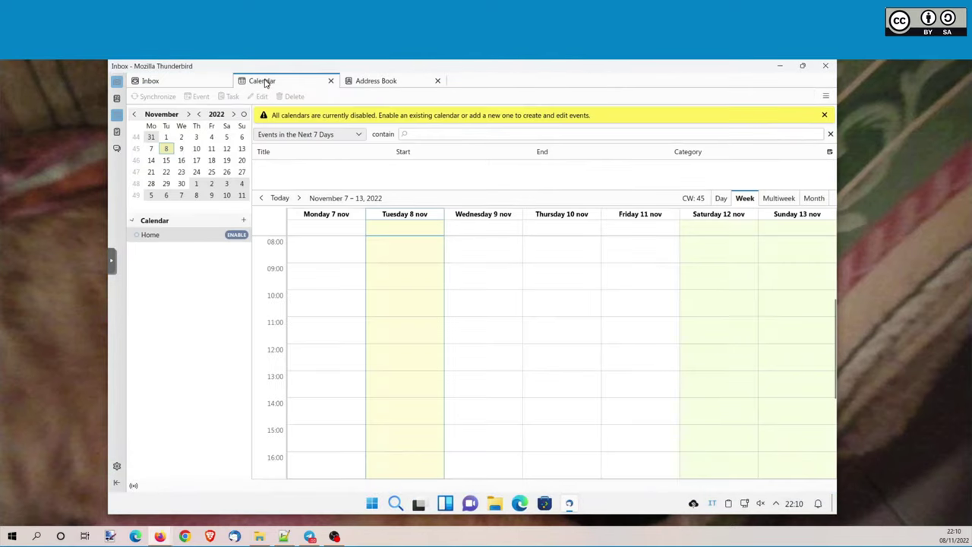
pyautogui.rightClick(195, 256)
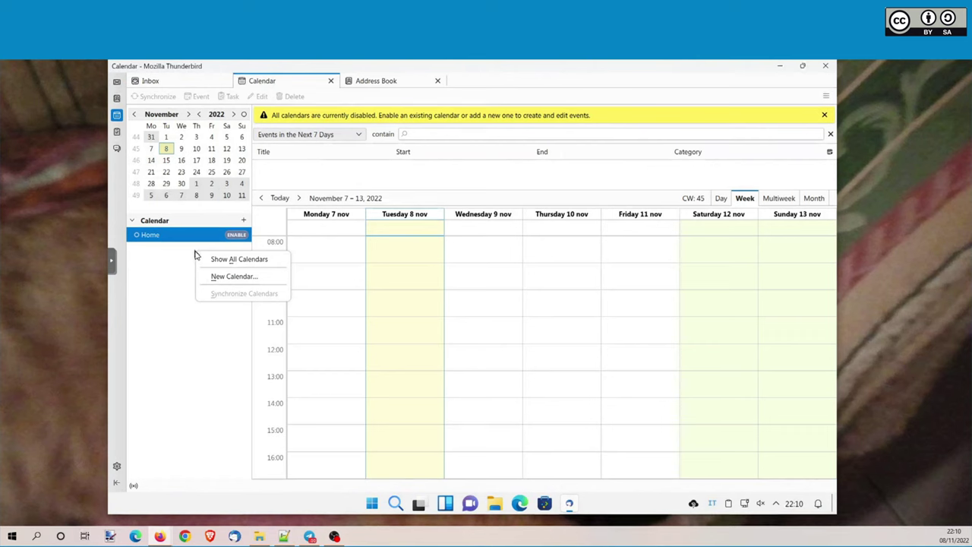
pyautogui.click(216, 278)
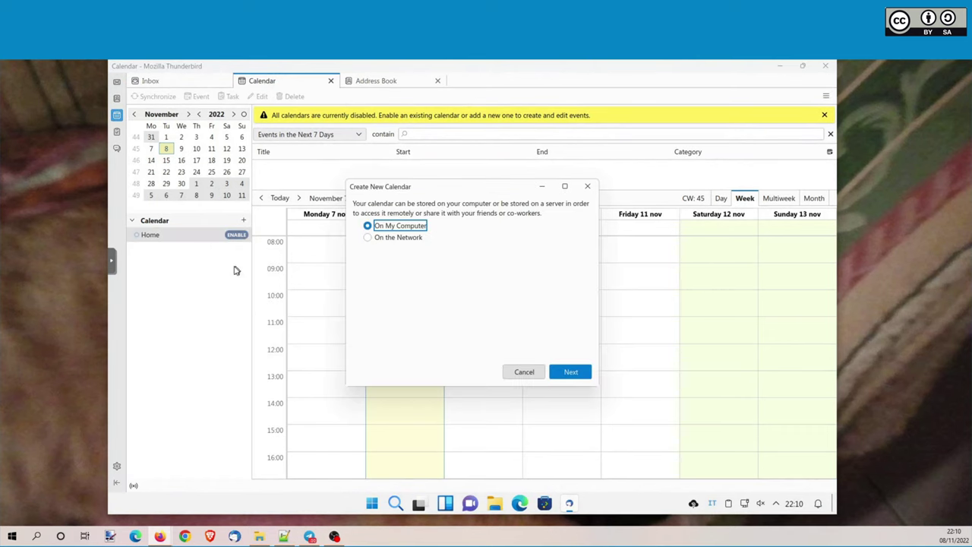
pyautogui.click(369, 238)
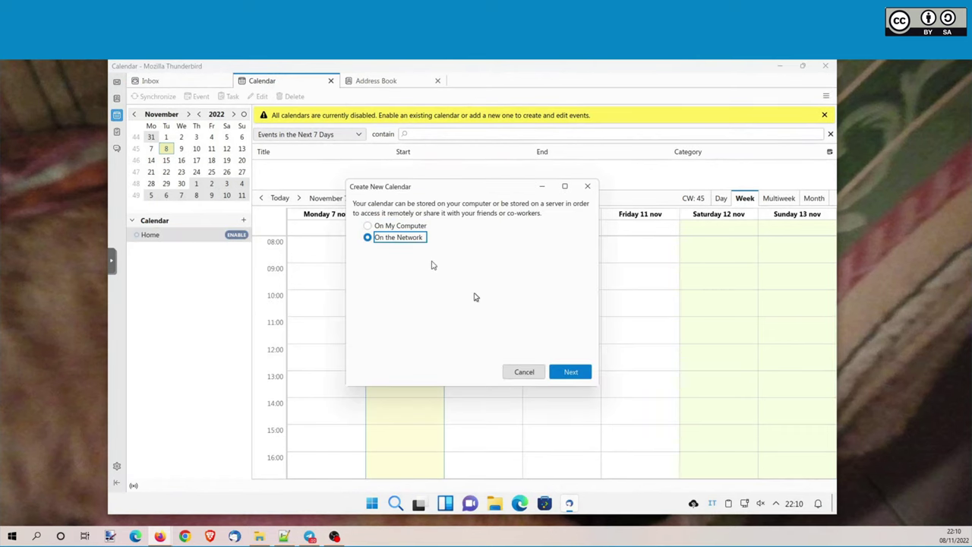
pyautogui.click(568, 372)
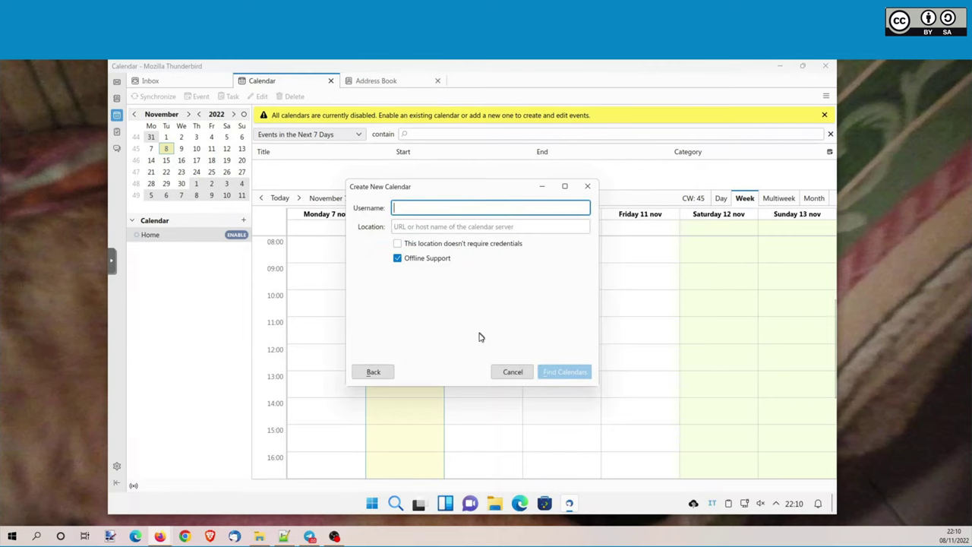
# Enter the account username and the nc01.sat-online.it CalDAV location for the personale calendar.
pyautogui.write('vincenzo')
pyautogui.press('Tab')
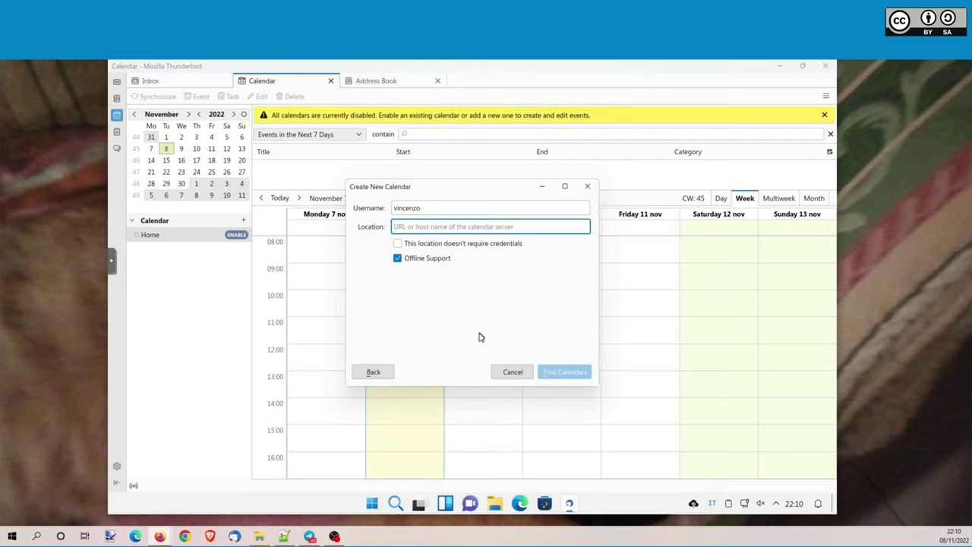
pyautogui.write('https://')
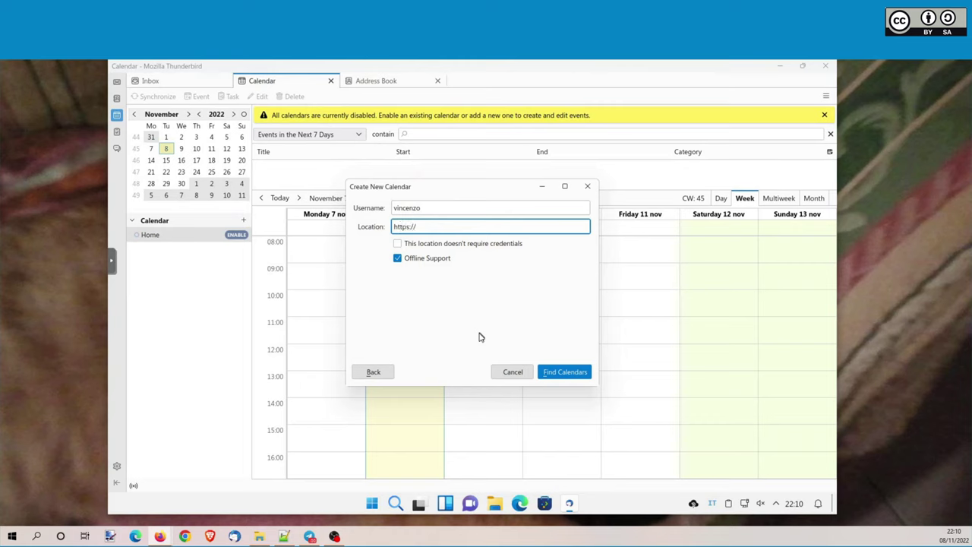
pyautogui.write('nc01.sat-online.it/remote.php/dav')
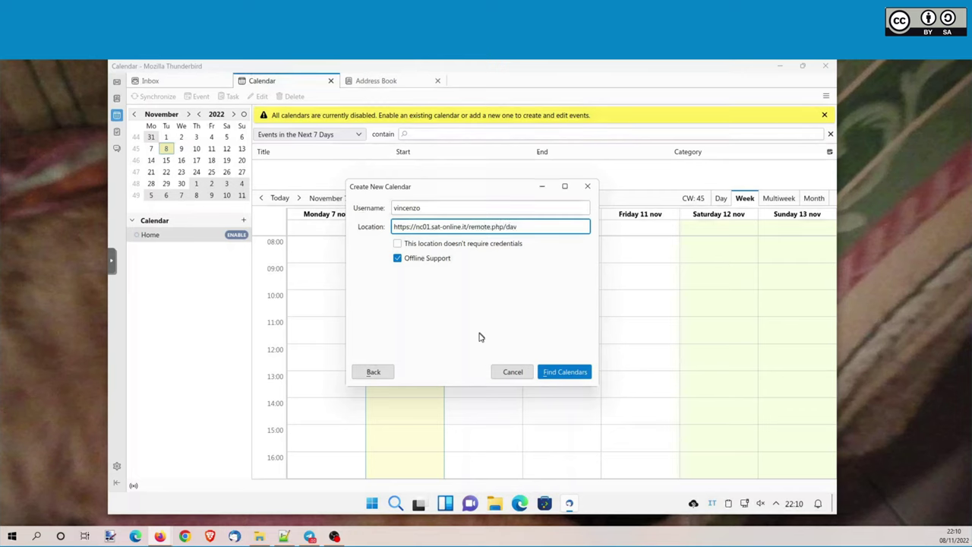
pyautogui.write('/calendars/vincenzo/personale')
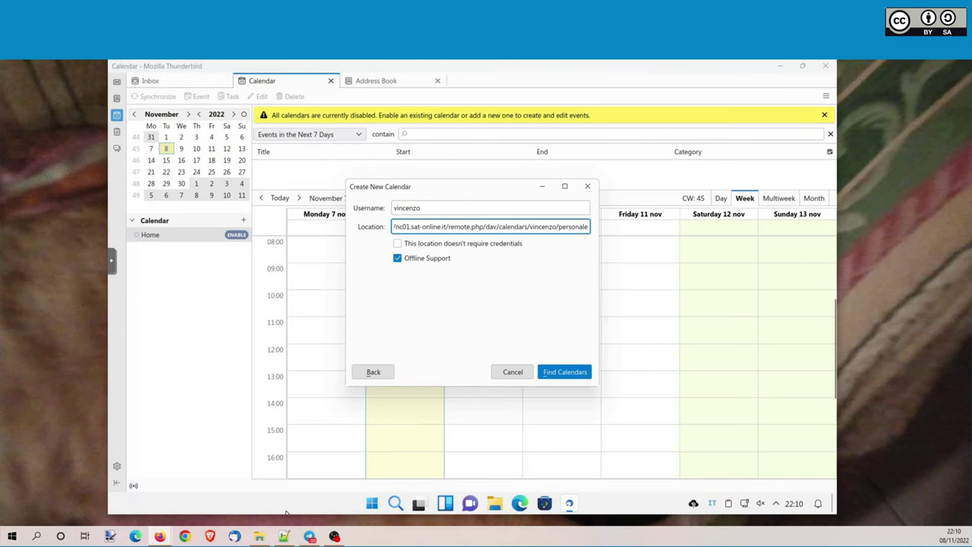
pyautogui.moveTo(162, 537)
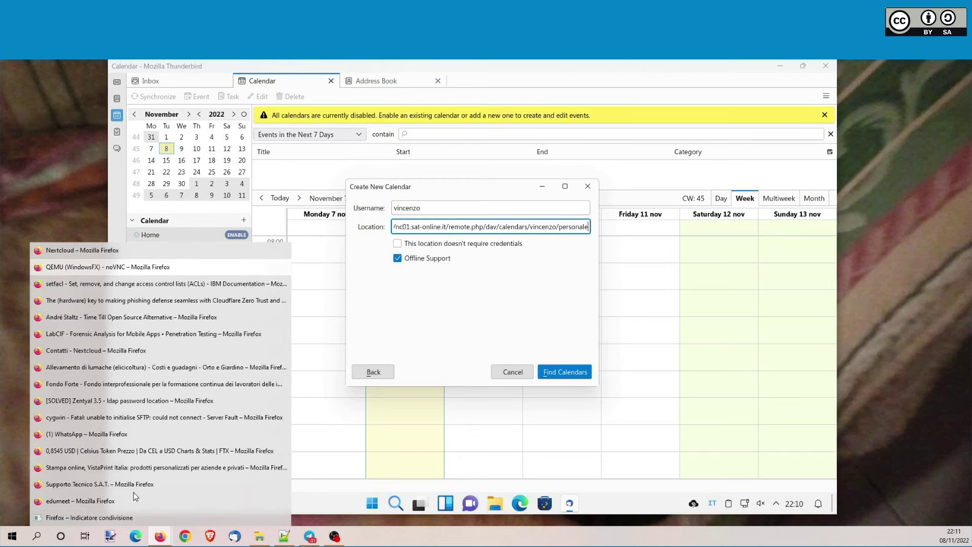
# Select the calendar location URL, then cancel the Create New Calendar dialog.
pyautogui.click(76, 253)
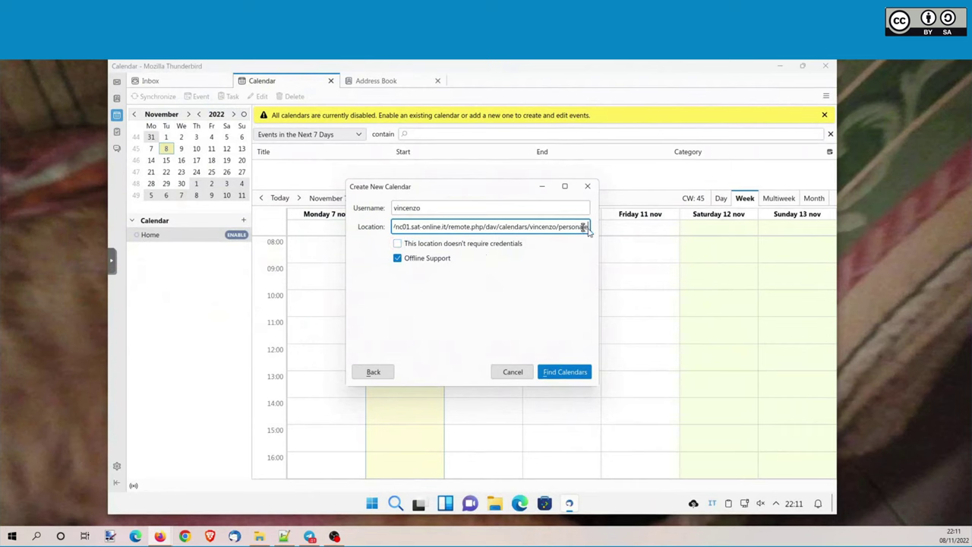
pyautogui.moveTo(587, 227); pyautogui.dragTo(365, 226)
pyautogui.hotkey('ctrl', 'c')
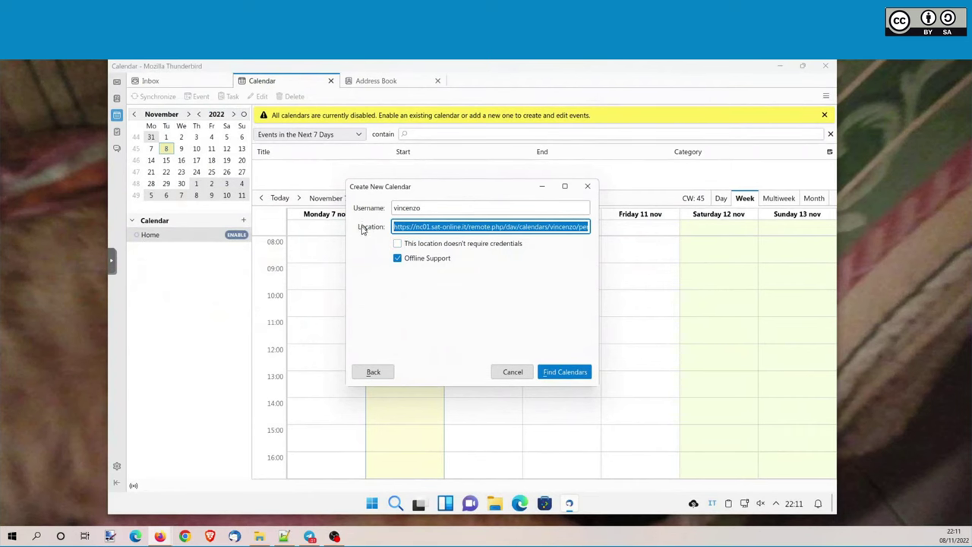
pyautogui.click(509, 374)
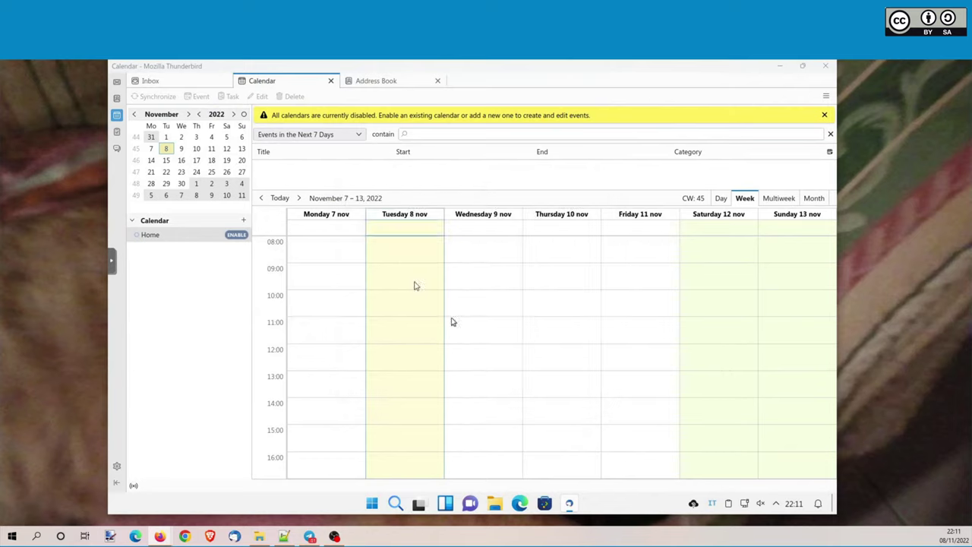
# Start a new CardDAV address book from Thunderbird's Address Book tab.
pyautogui.click(382, 82)
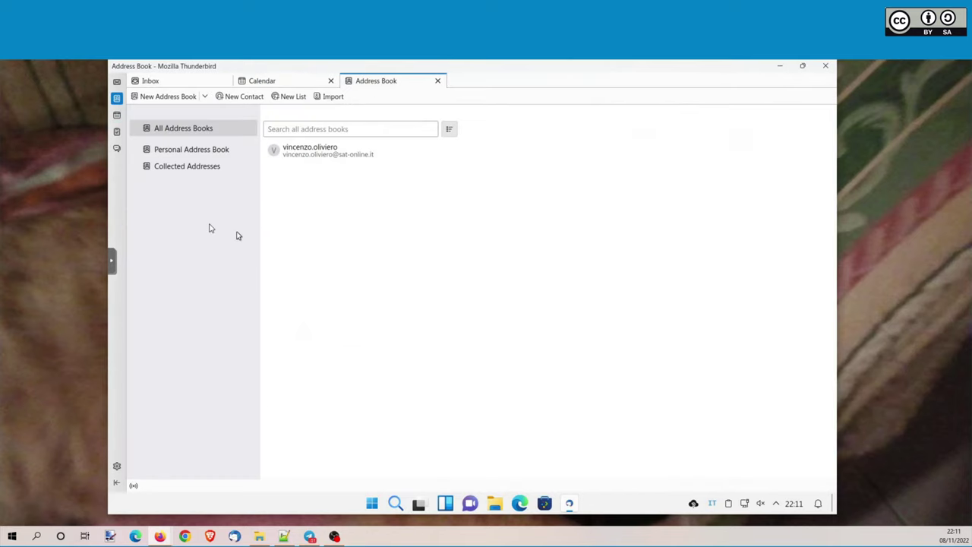
pyautogui.rightClick(180, 212)
pyautogui.click(187, 184)
pyautogui.click(179, 99)
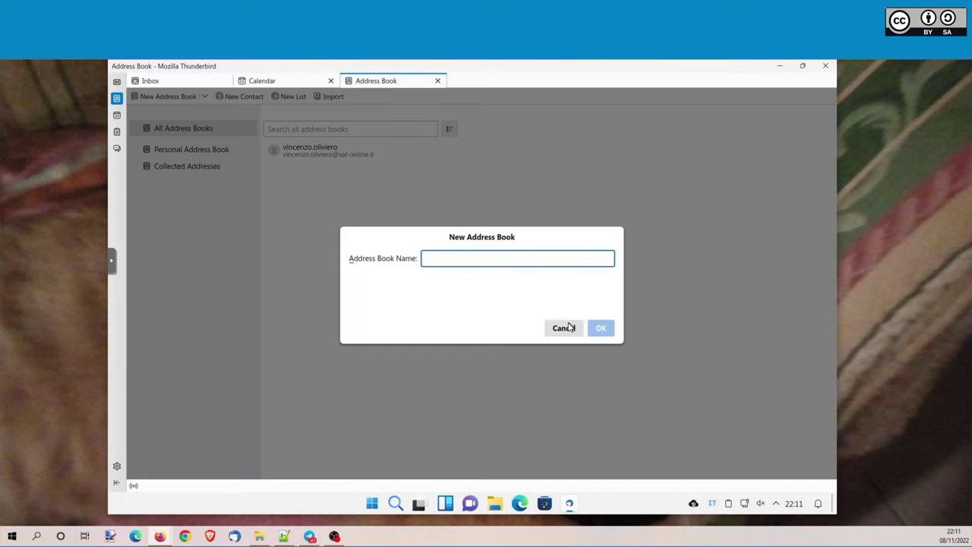
pyautogui.click(564, 327)
pyautogui.click(204, 97)
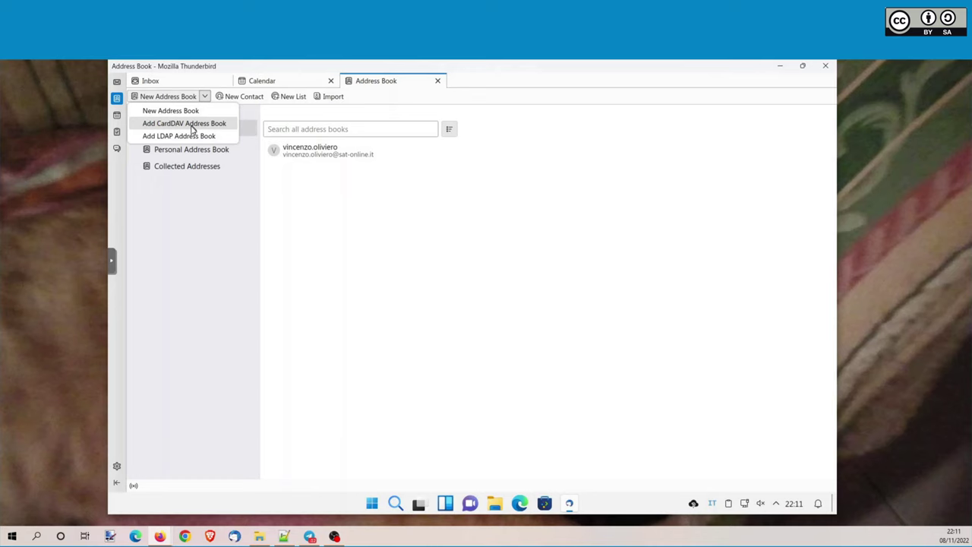
pyautogui.click(193, 124)
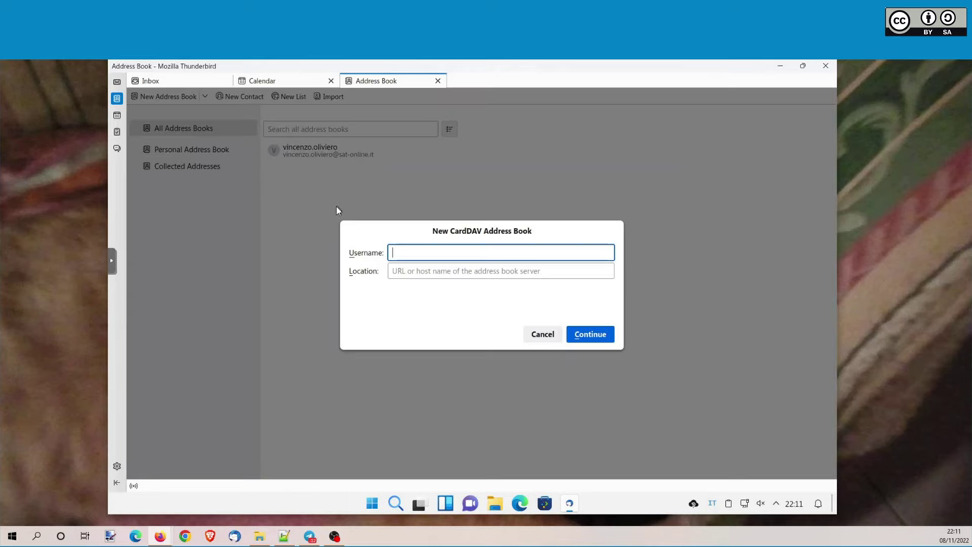
# Enter the username and the pasted dav URL ending addressbooks/users/…/contatti, then continue.
pyautogui.write('vincenzo')
pyautogui.press('Tab')
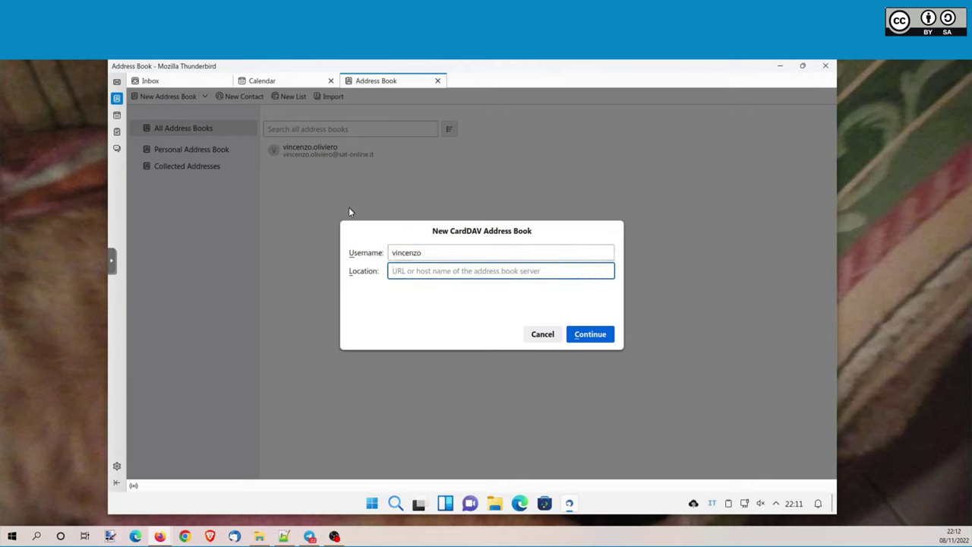
pyautogui.hotkey('ctrl', 'v')
pyautogui.press('BackSpace')
pyautogui.press('BackSpace')
pyautogui.press('BackSpace')
pyautogui.press('BackSpace')
pyautogui.press('BackSpace')
pyautogui.press('BackSpace')
pyautogui.press('BackSpace')
pyautogui.press('BackSpace')
pyautogui.press('BackSpace')
pyautogui.press('BackSpace')
pyautogui.press('BackSpace')
pyautogui.press('BackSpace')
pyautogui.press('BackSpace')
pyautogui.press('BackSpace')
pyautogui.press('BackSpace')
pyautogui.press('BackSpace')
pyautogui.press('BackSpace')
pyautogui.press('BackSpace')
pyautogui.press('BackSpace')
pyautogui.press('BackSpace')
pyautogui.press('BackSpace')
pyautogui.press('BackSpace')
pyautogui.press('BackSpace')
pyautogui.press('BackSpace')
pyautogui.press('BackSpace')
pyautogui.press('BackSpace')
pyautogui.press('BackSpace')
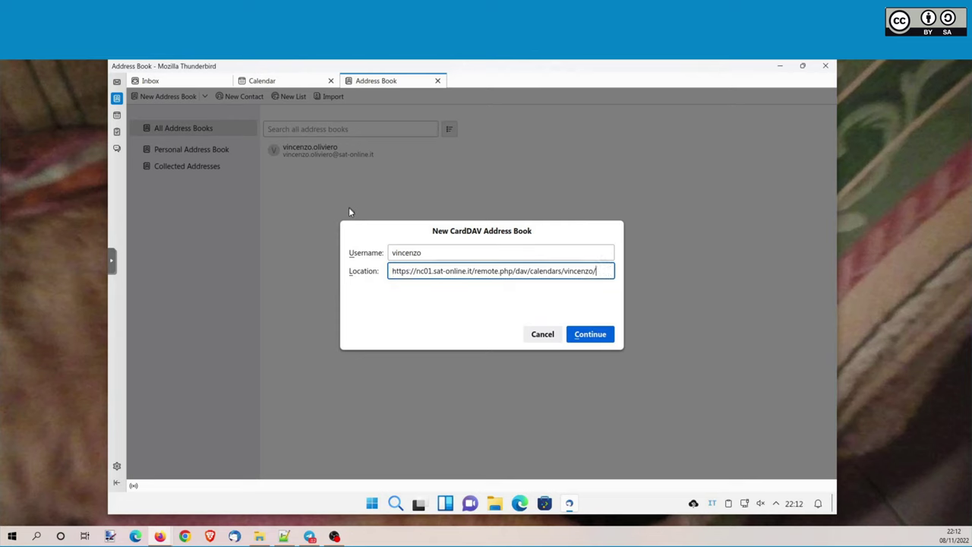
pyautogui.press('BackSpace')
pyautogui.write('addressbooks/users/vincenzo/contatti')
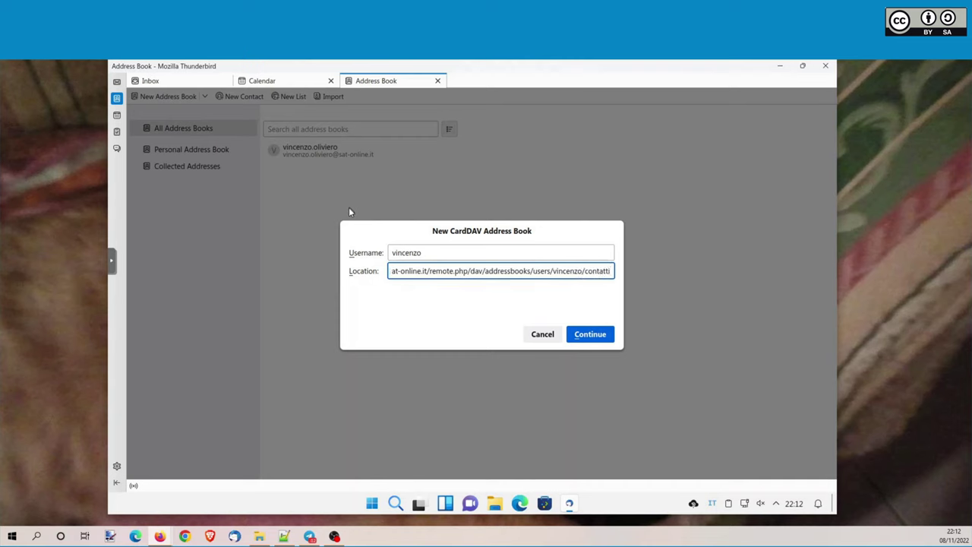
pyautogui.click(597, 340)
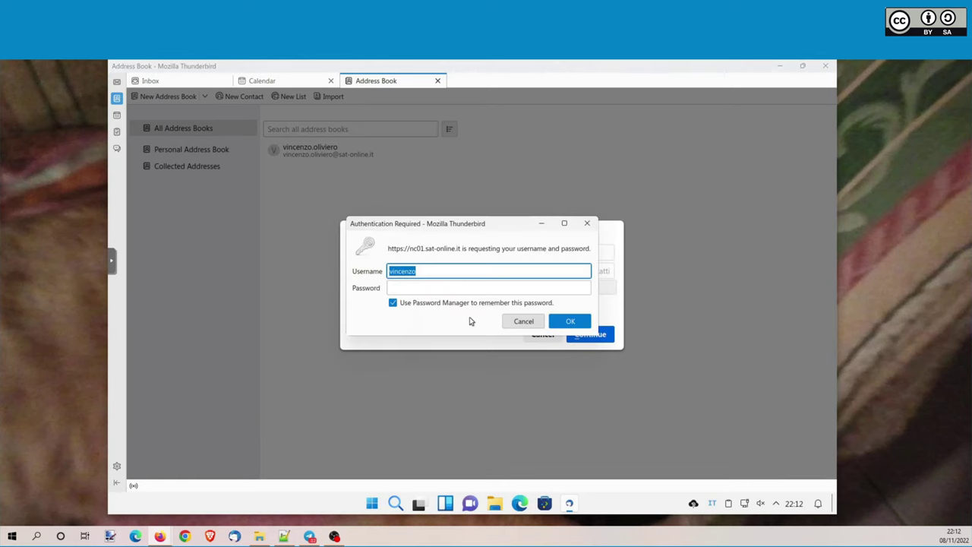
# Sign in with the account password and add the discovered Contatti address book.
pyautogui.click(453, 287)
pyautogui.write('***********')
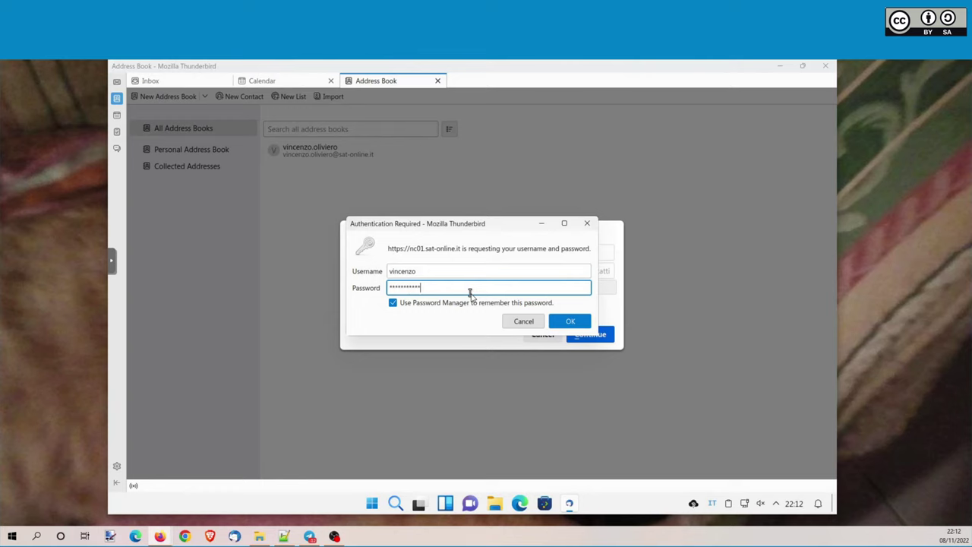
pyautogui.click(572, 325)
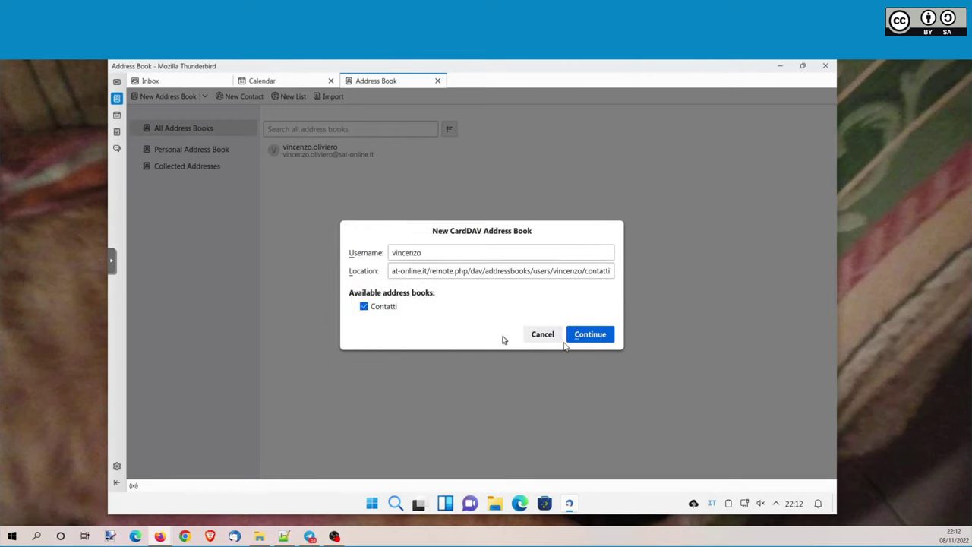
pyautogui.click(591, 336)
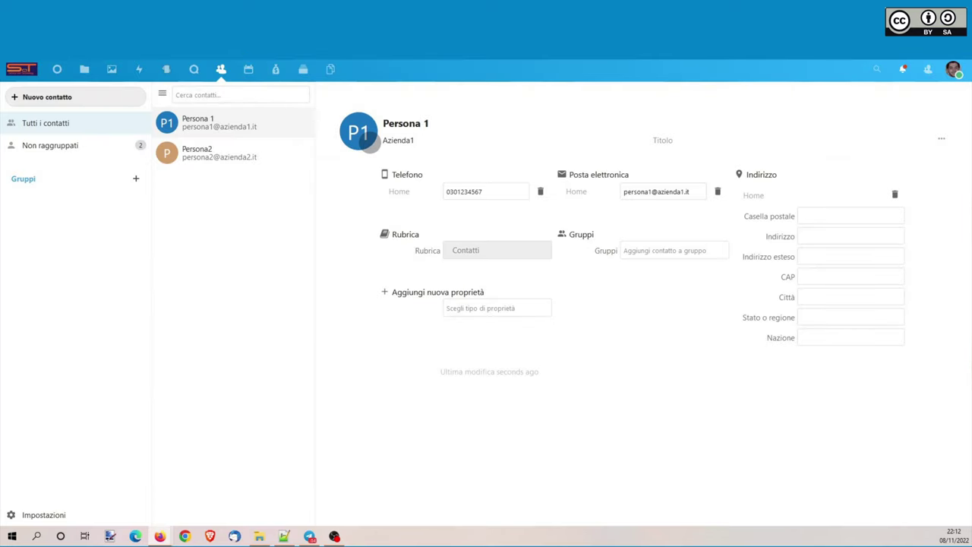
# Snap the Nextcloud window beside Thunderbird and view Persona2's details.
pyautogui.click(259, 95)
pyautogui.press('super+Right')
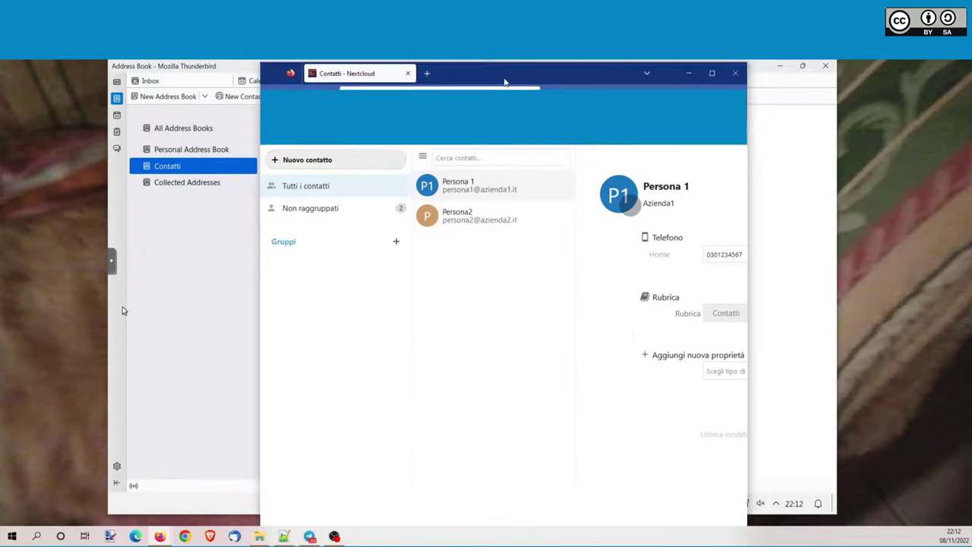
pyautogui.click(298, 174)
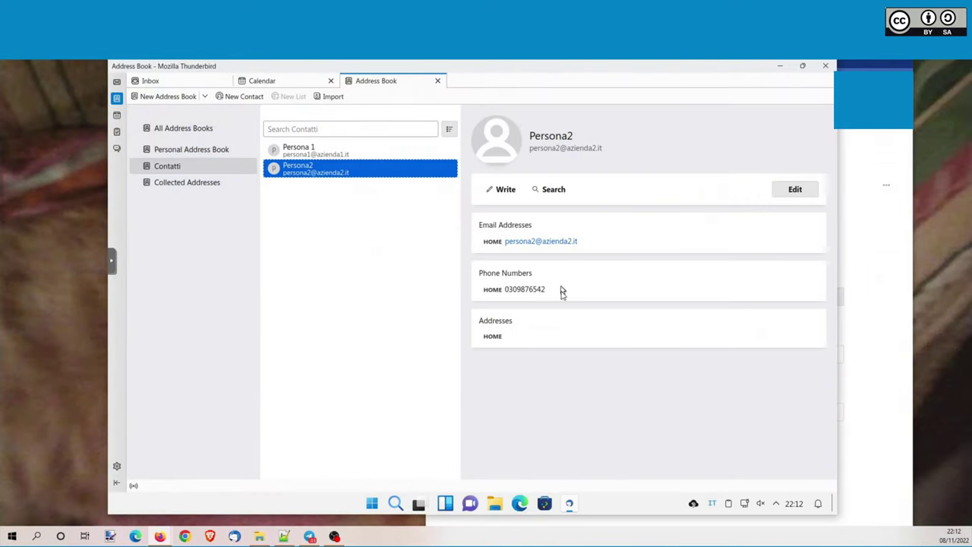
pyautogui.rightClick(300, 210)
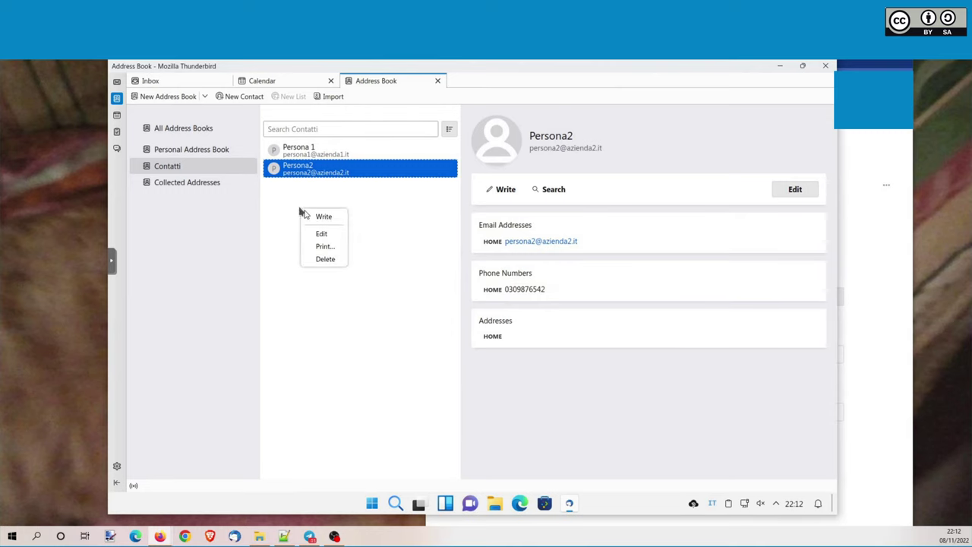
pyautogui.click(285, 204)
# Create and save contact Persona3 with the contact's e-mail address.
pyautogui.click(240, 97)
pyautogui.write('Persona3')
pyautogui.press('Tab')
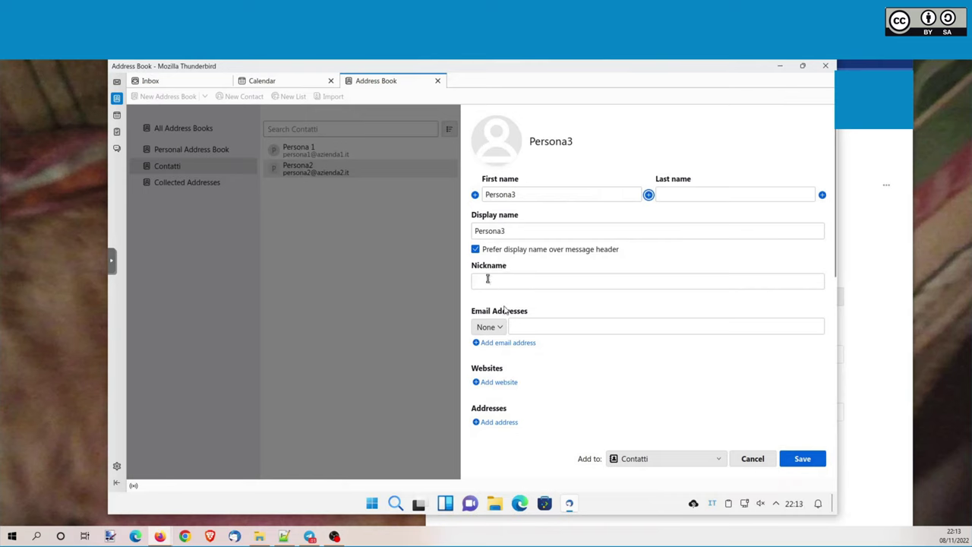
pyautogui.click(527, 325)
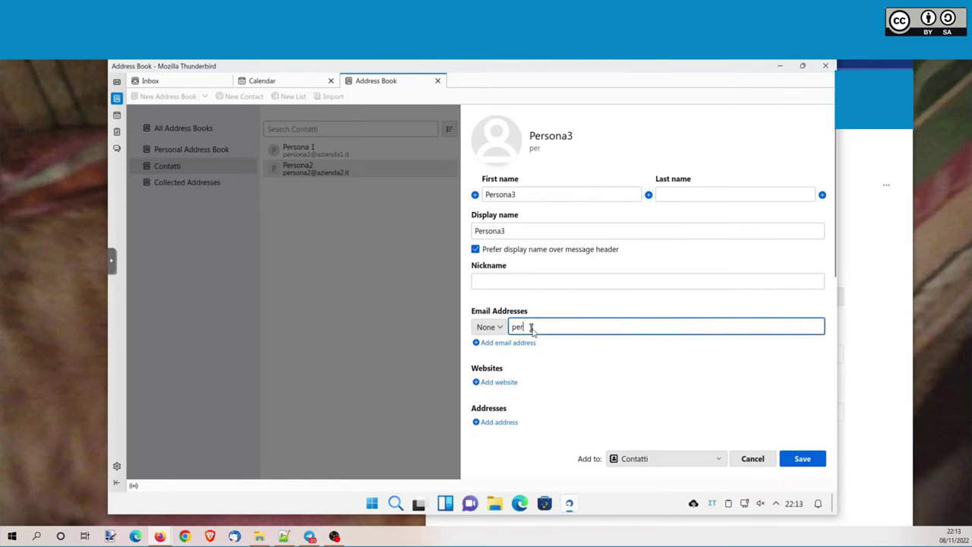
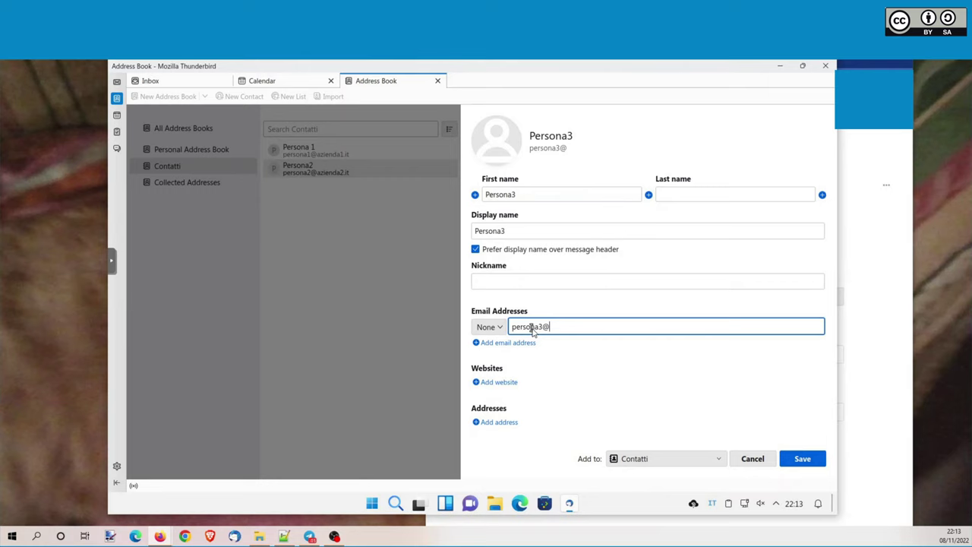
pyautogui.click(787, 458)
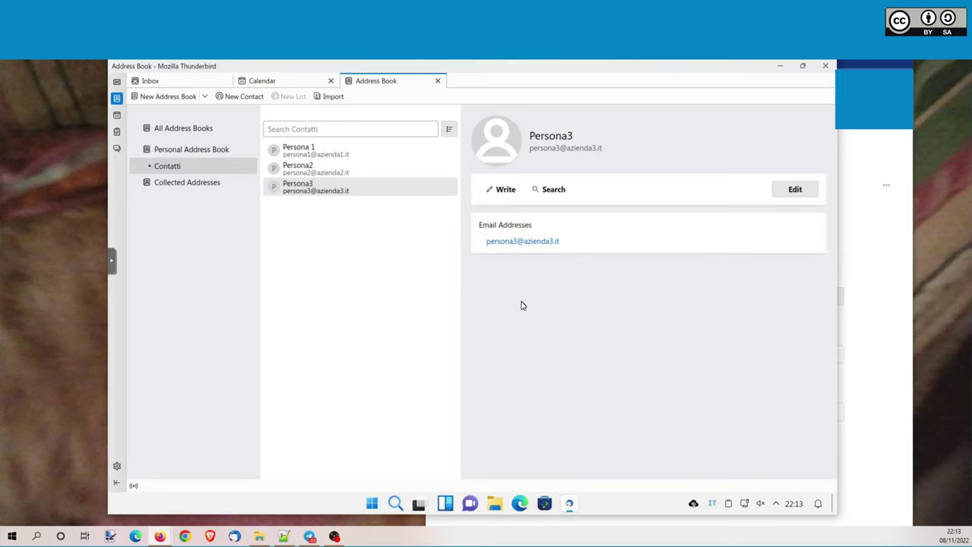
# Maximize the Nextcloud contacts window and browse the ungrouped and all-contacts lists.
pyautogui.click(165, 170)
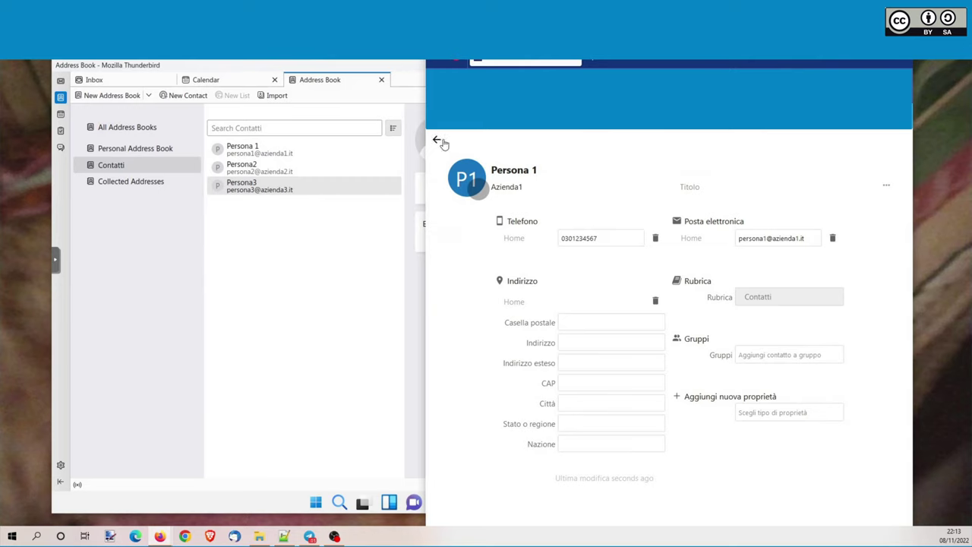
pyautogui.click(436, 139)
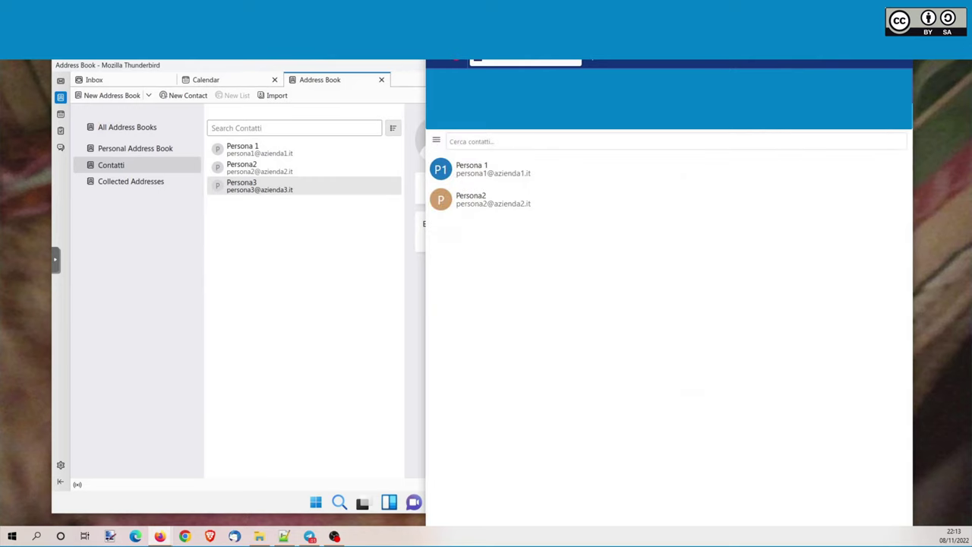
pyautogui.click(873, 61)
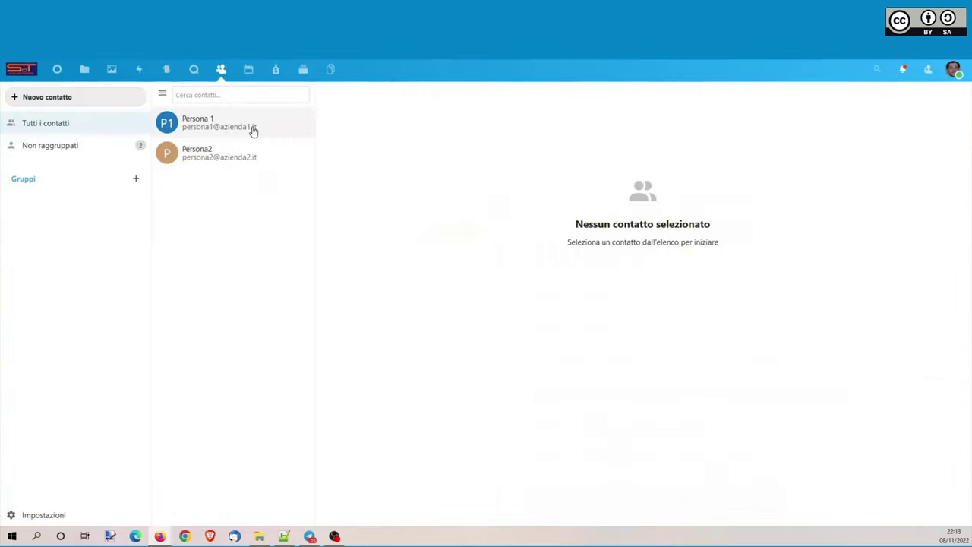
pyautogui.click(87, 150)
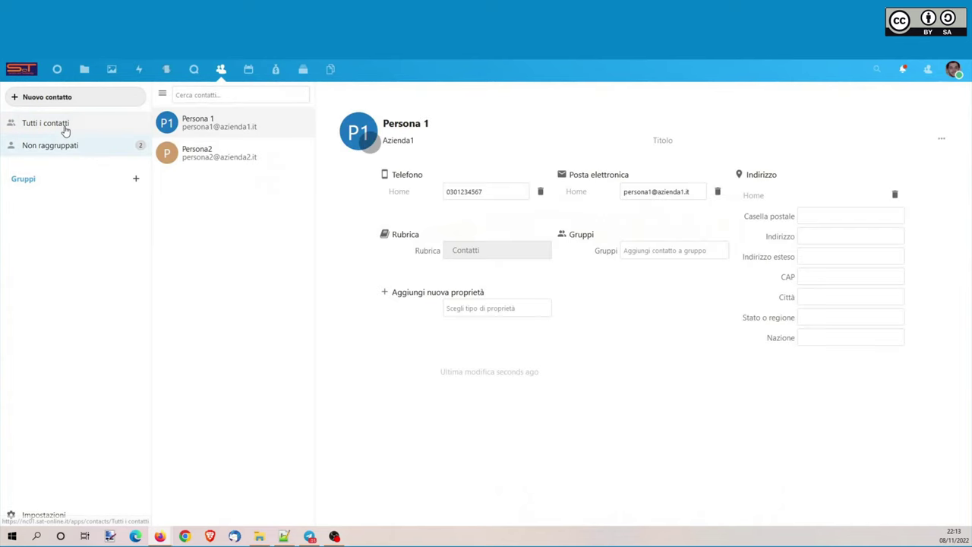
pyautogui.click(66, 129)
pyautogui.click(65, 145)
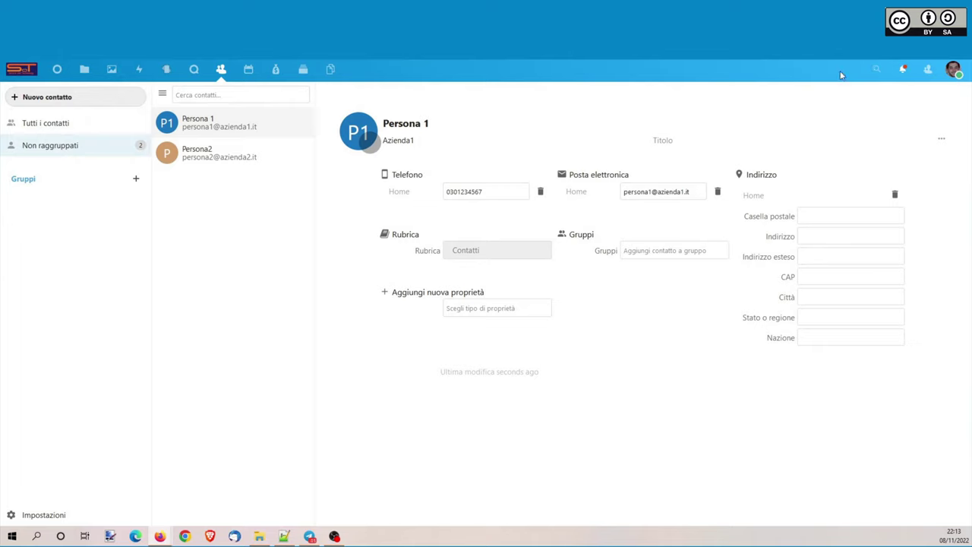
# Reload Contatti via Calendario to confirm Persona3, then snap the browser right.
pyautogui.click(247, 70)
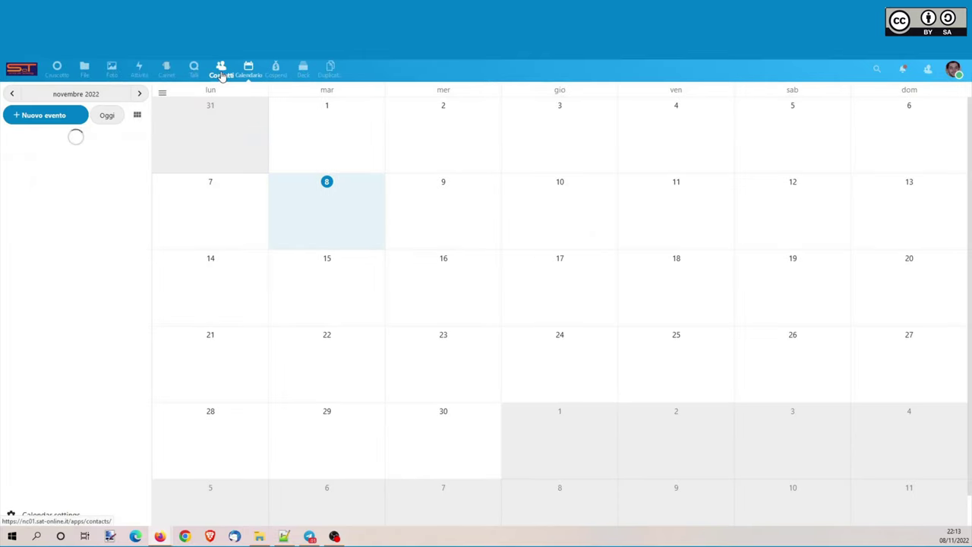
pyautogui.click(221, 74)
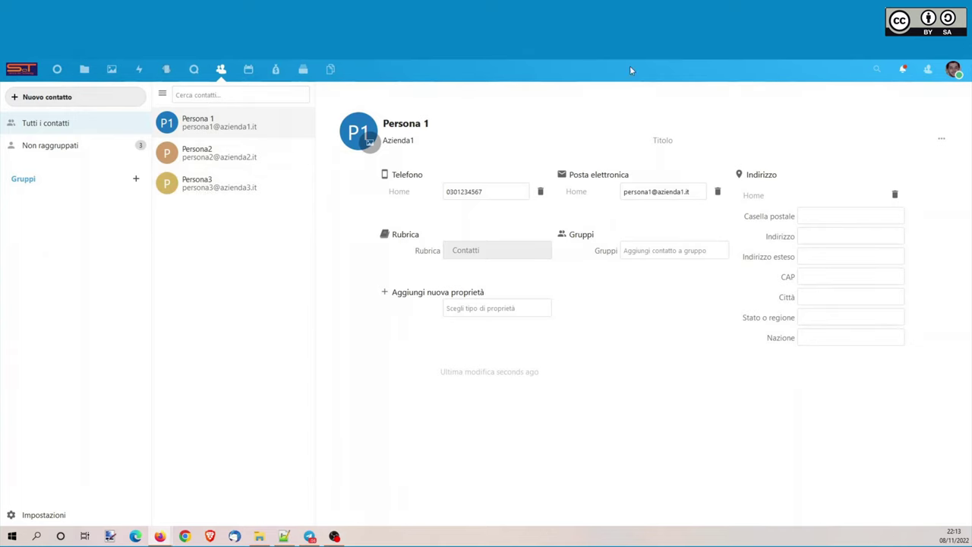
pyautogui.press('super+Right')
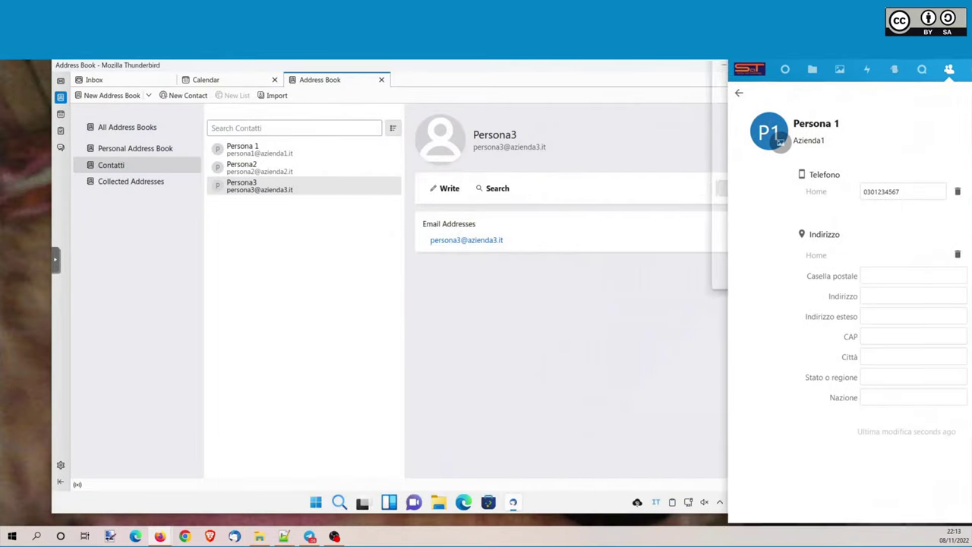
# Close Thunderbird's Address Book and start a new On the Network calendar.
pyautogui.click(381, 85)
pyautogui.click(381, 80)
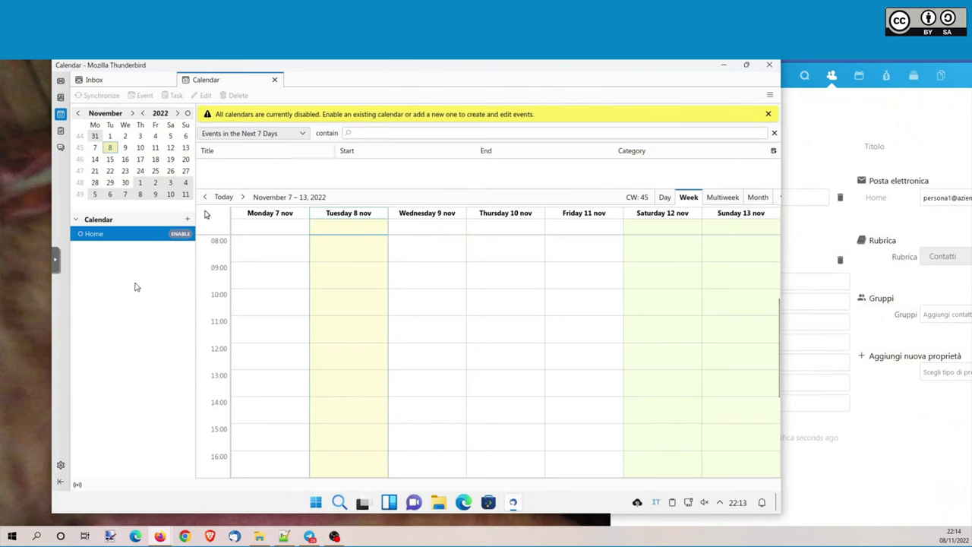
pyautogui.rightClick(153, 260)
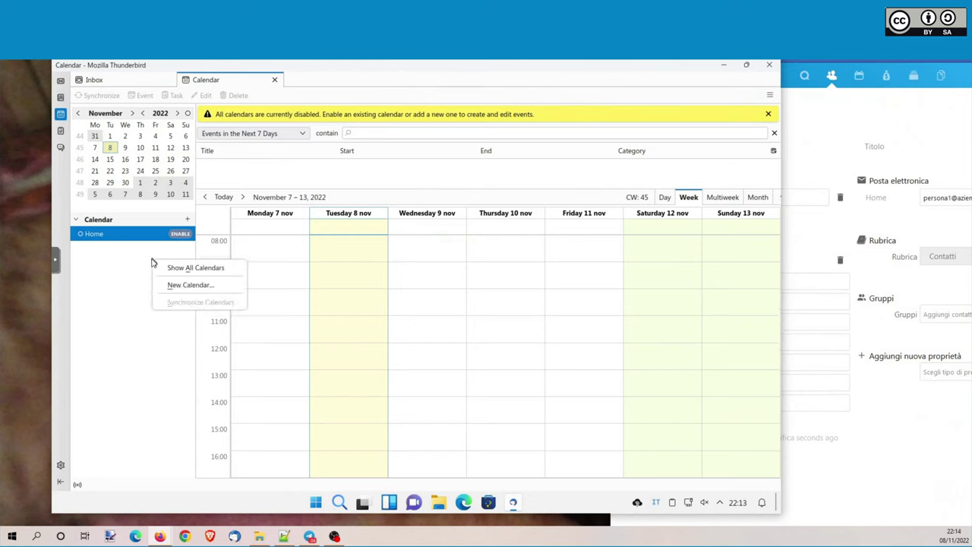
pyautogui.click(179, 286)
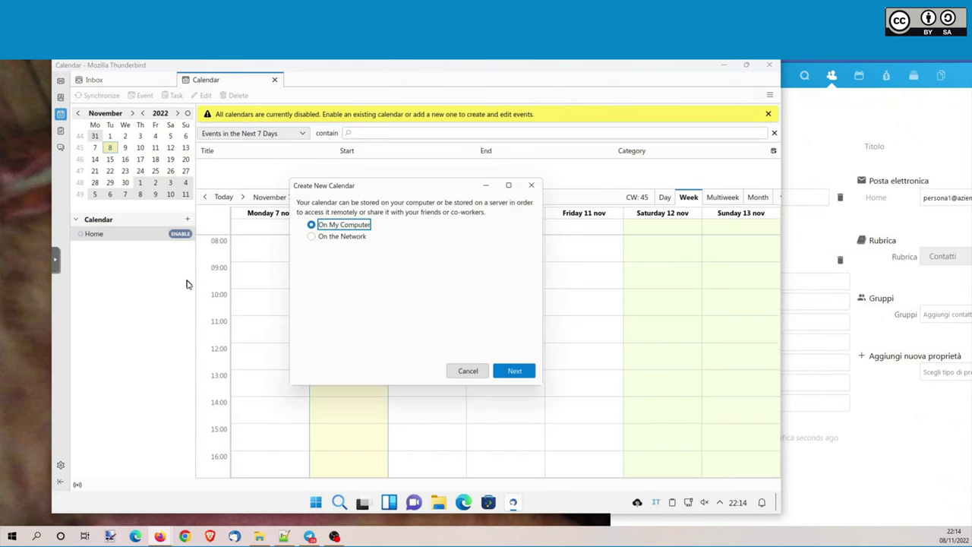
pyautogui.click(311, 236)
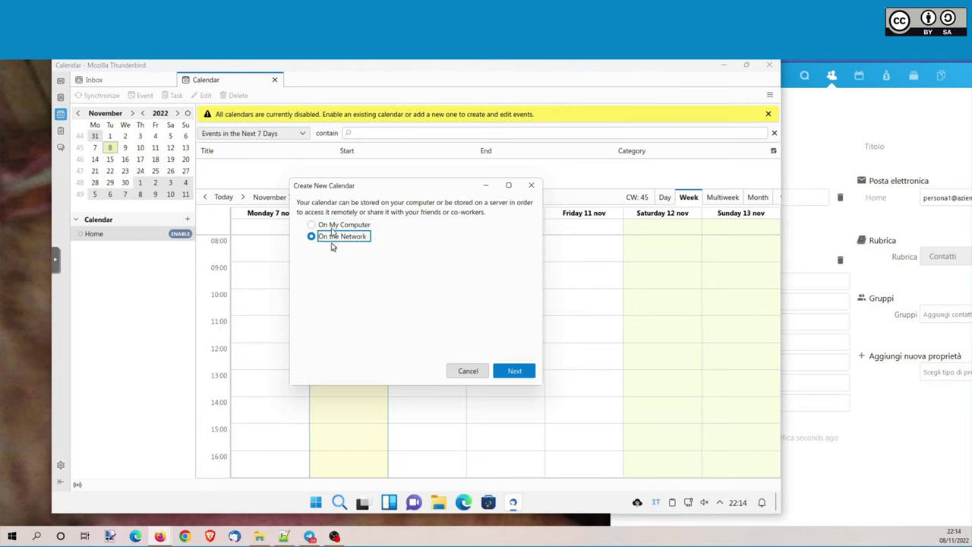
pyautogui.click(512, 372)
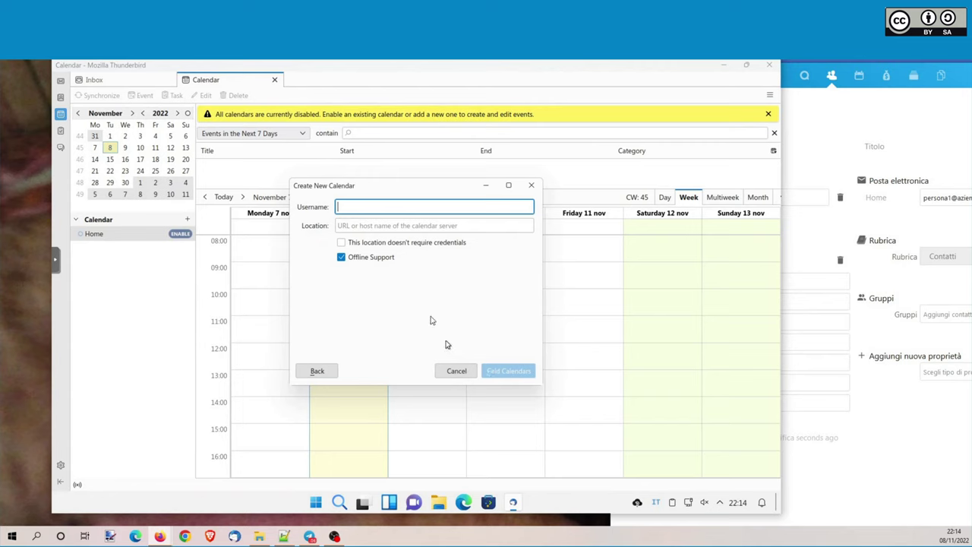
# Enter the username and the Nextcloud CalDAV URL, sign in, and subscribe to Personale.
pyautogui.write('vincenzo')
pyautogui.press('Tab')
pyautogui.write('nc01.sat-online.it/remote.php/dav/calendars/vincenzo/personale')
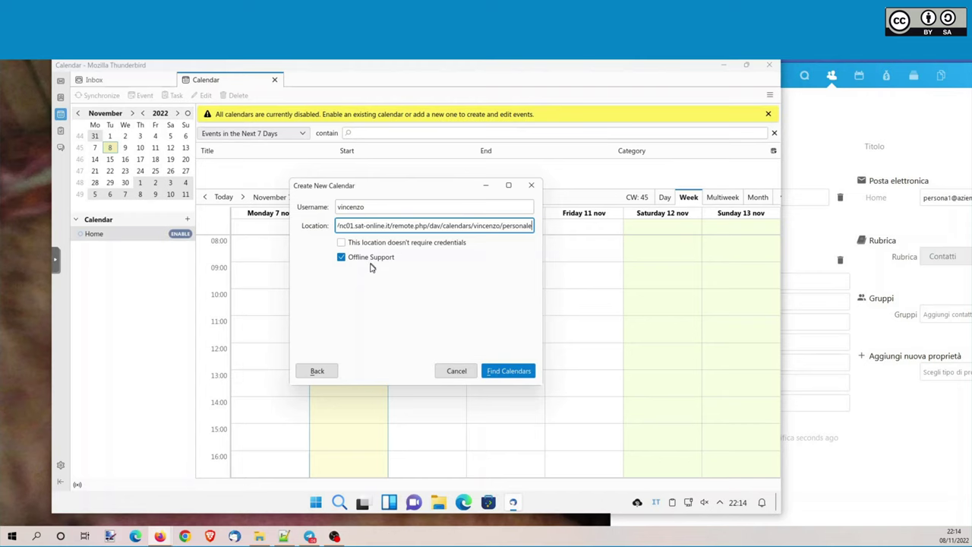
pyautogui.click(498, 372)
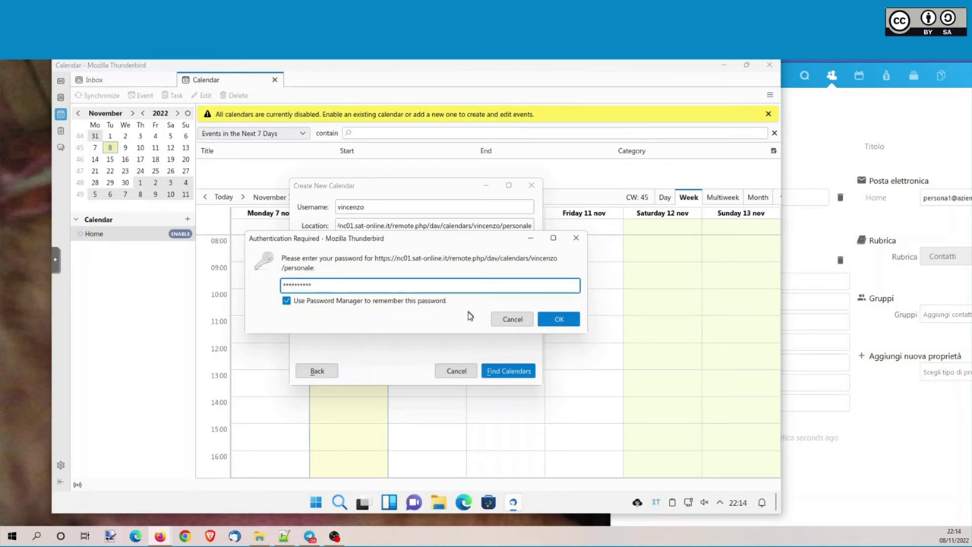
pyautogui.click(564, 321)
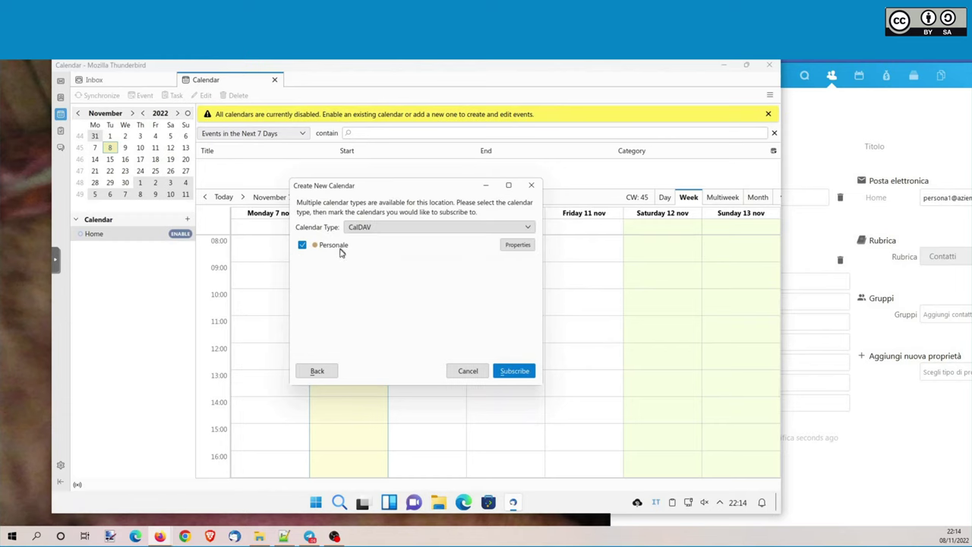
pyautogui.click(515, 372)
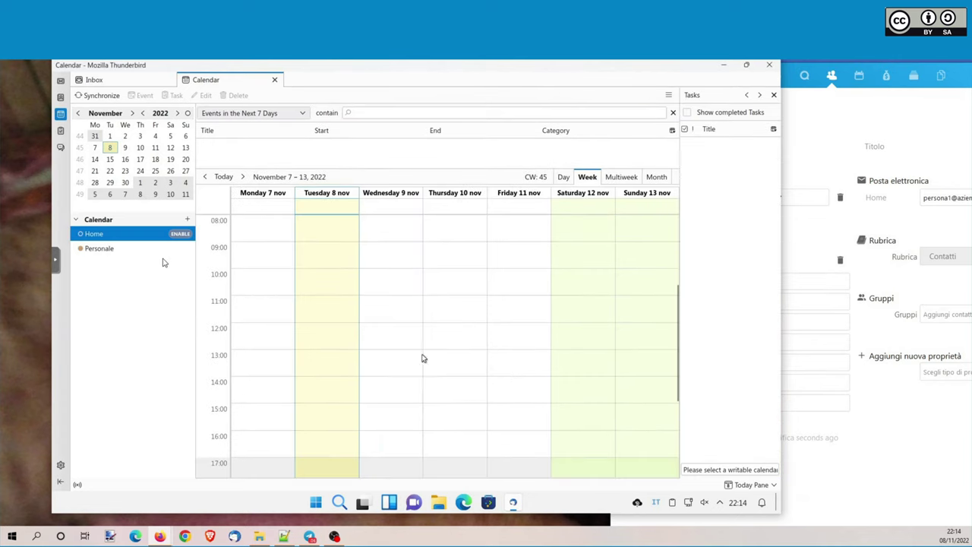
# Select Personale in Thunderbird, then show Nextcloud Calendar's November 2022 month with Serata NextCloud on the 8th.
pyautogui.click(124, 249)
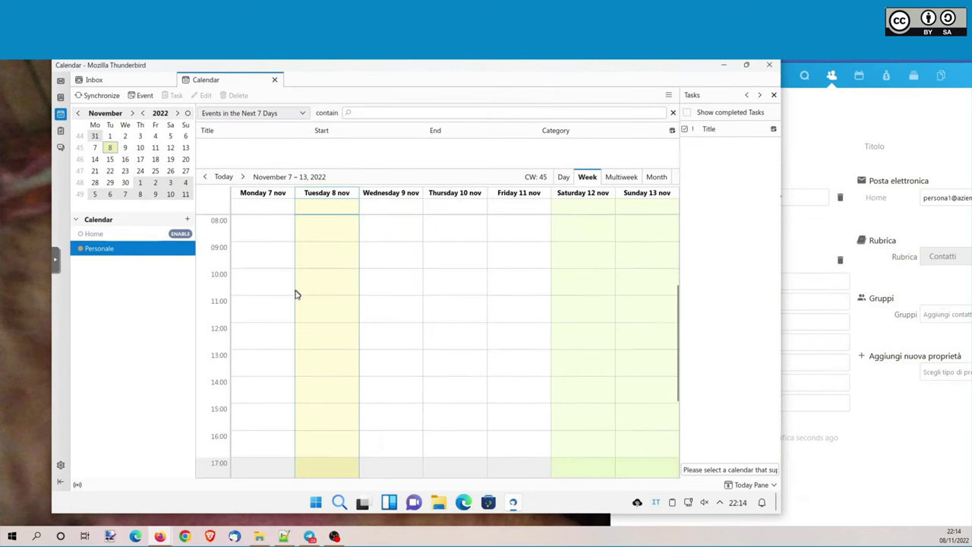
pyautogui.scroll(-5, 323, 299)
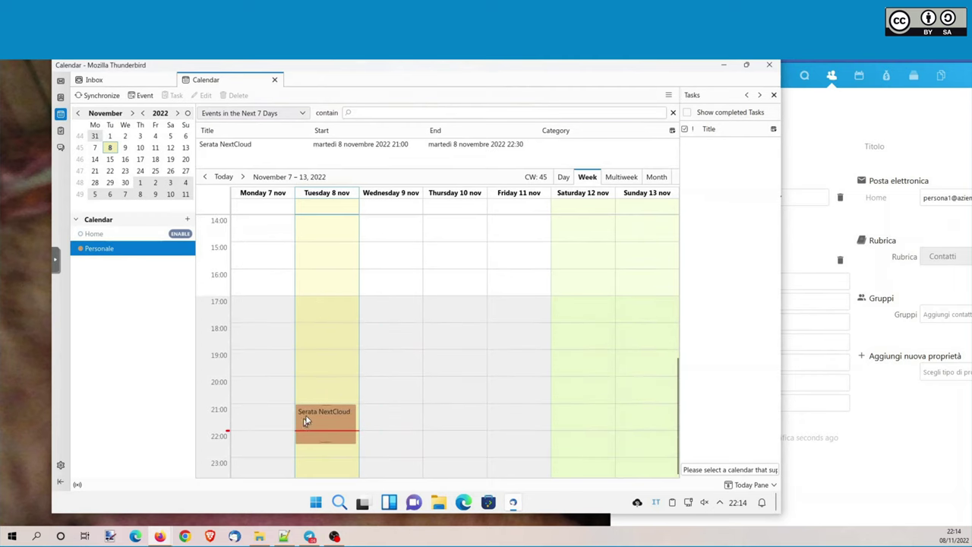
pyautogui.click(851, 104)
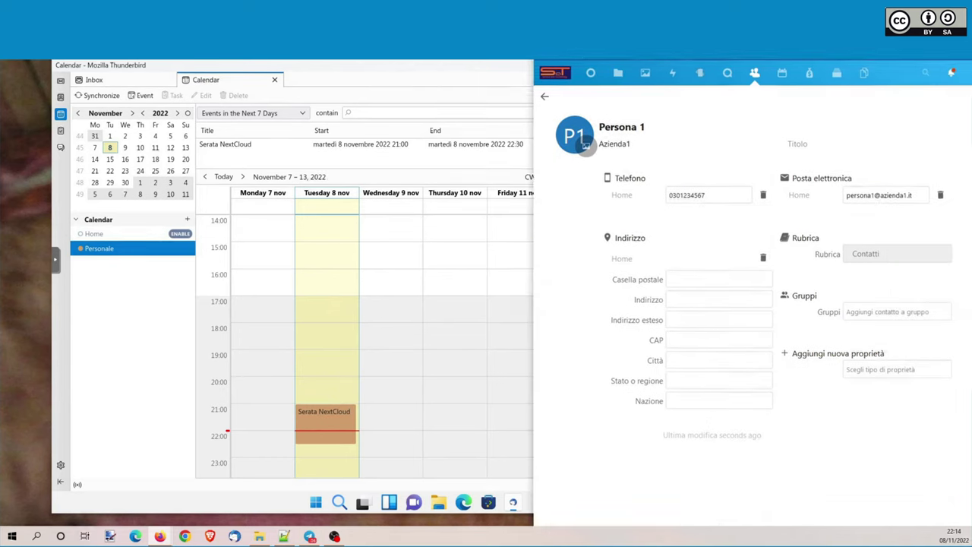
pyautogui.click(651, 82)
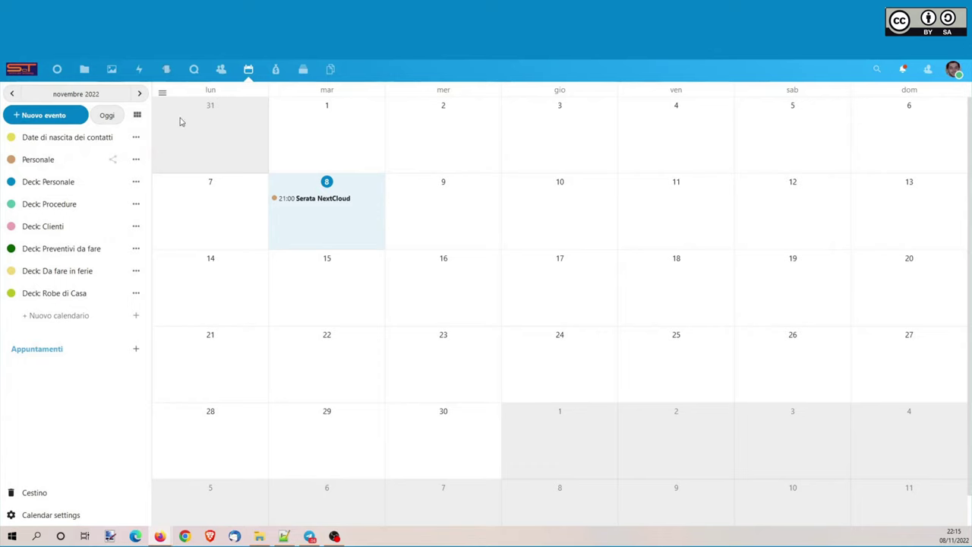
# Switch the Nextcloud calendar to the Settimana week view, then return to Thunderbird.
pyautogui.click(137, 117)
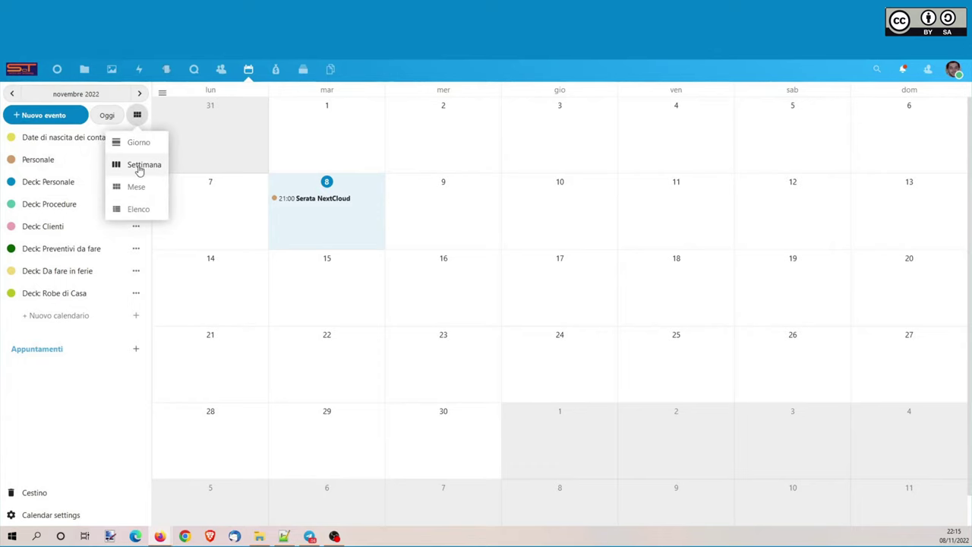
pyautogui.click(139, 168)
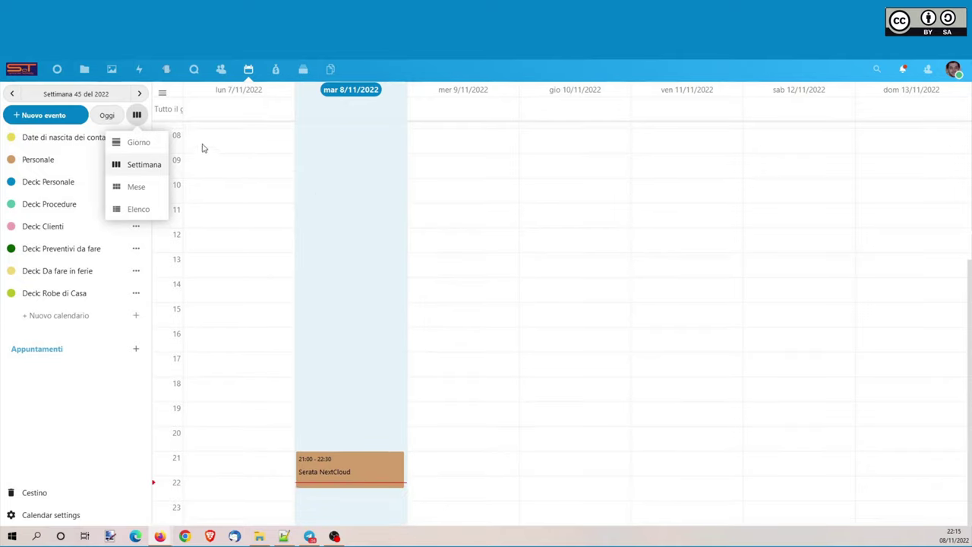
pyautogui.click(99, 397)
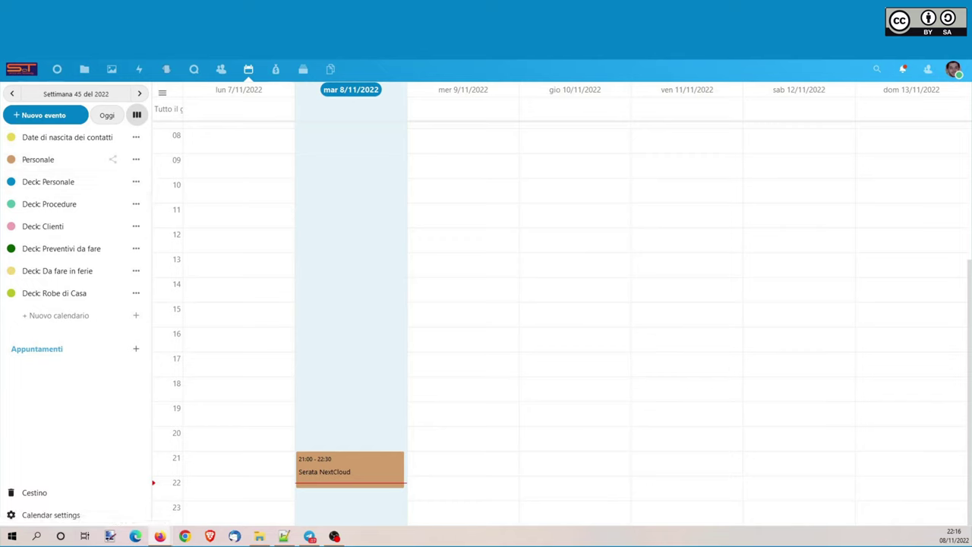
pyautogui.hotkey('alt', 'Tab')
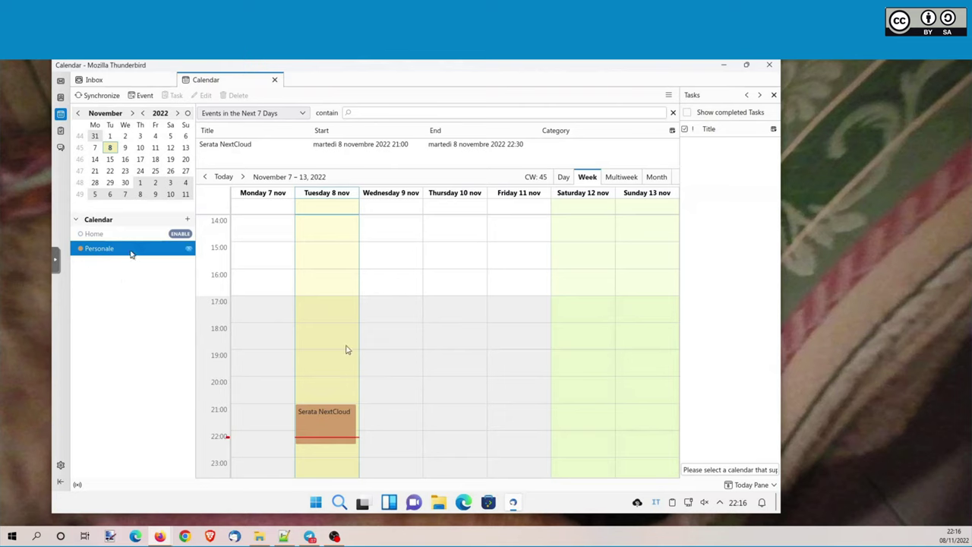
# Check the Serata NextCloud event details (8 November, 21:00–22:30) in Thunderbird.
pyautogui.moveTo(329, 430)
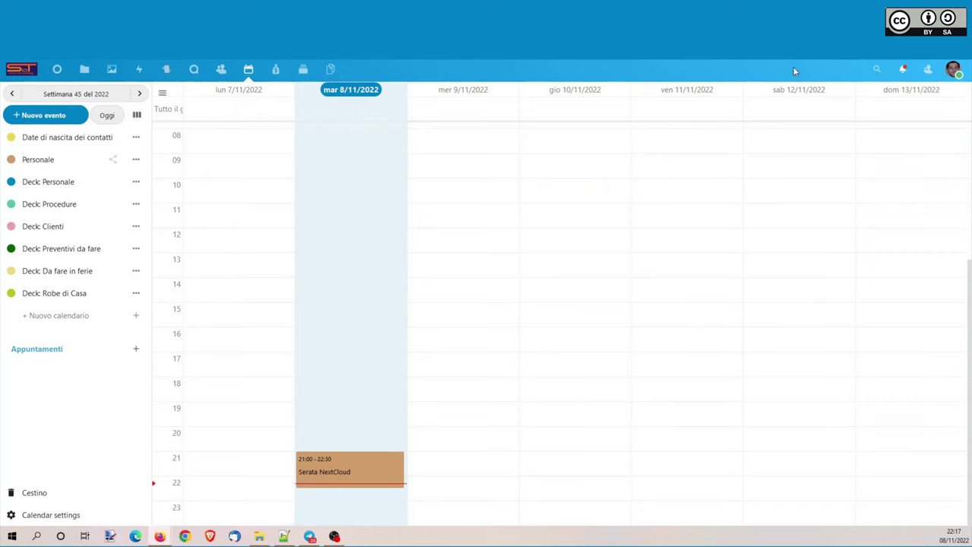
# Go to Applicazioni from the account menu, listing installed apps and five pending updates.
pyautogui.click(952, 69)
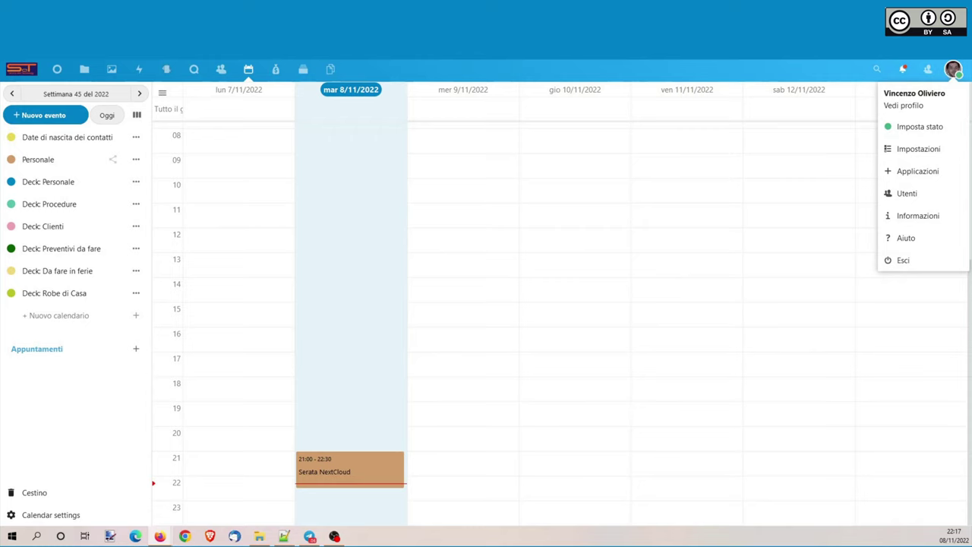
pyautogui.click(925, 174)
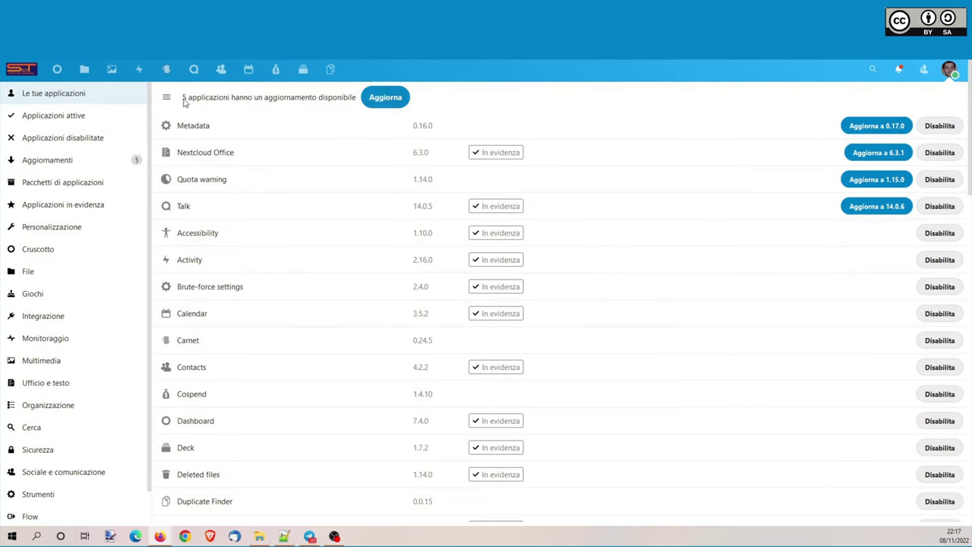
# Update all apps with pending updates, confirming with the account password.
pyautogui.click(382, 103)
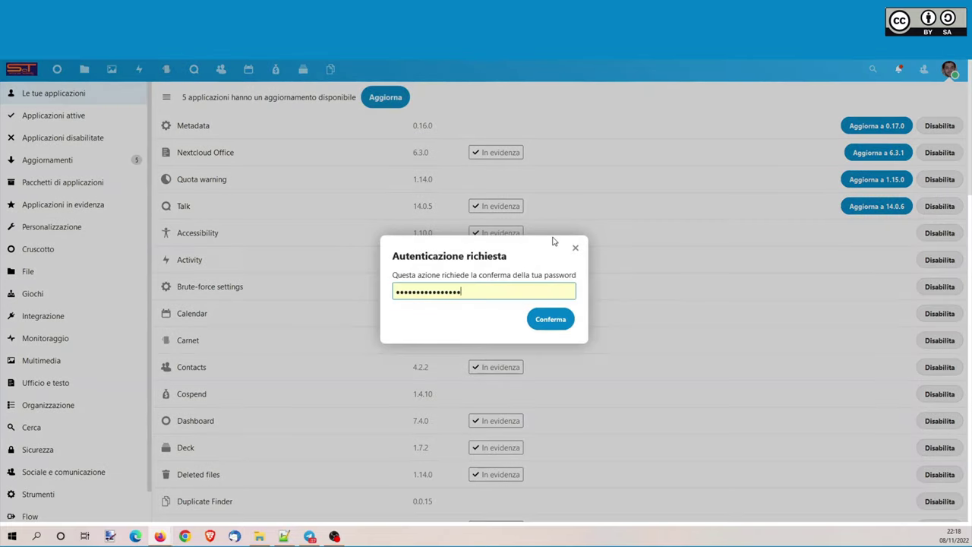
pyautogui.hotkey('ctrl', 'a')
pyautogui.write('************')
pyautogui.press('Return')
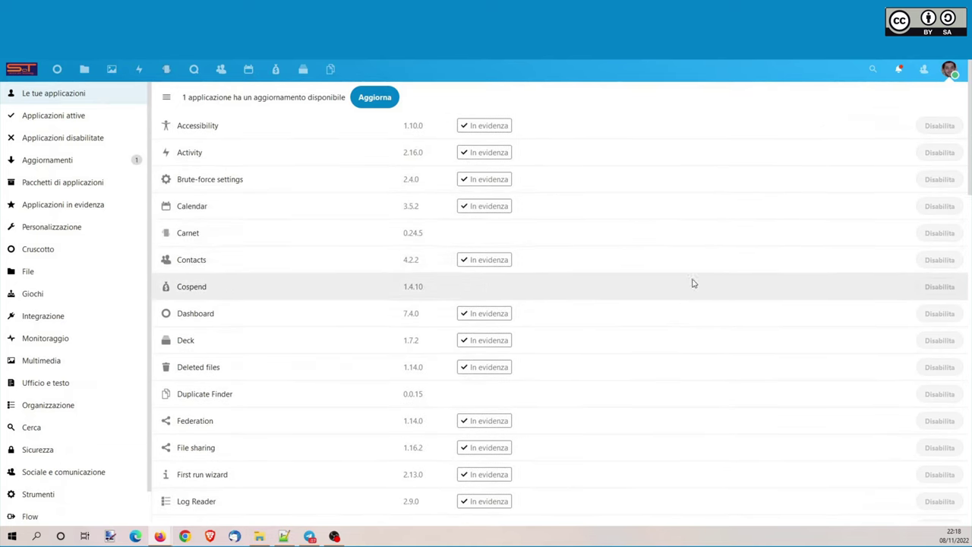
# Browse the up-to-date app list and show details of the disabled Mail 1.14.2 app.
pyautogui.scroll(-6, 689, 276)
pyautogui.scroll(-6, 690, 275)
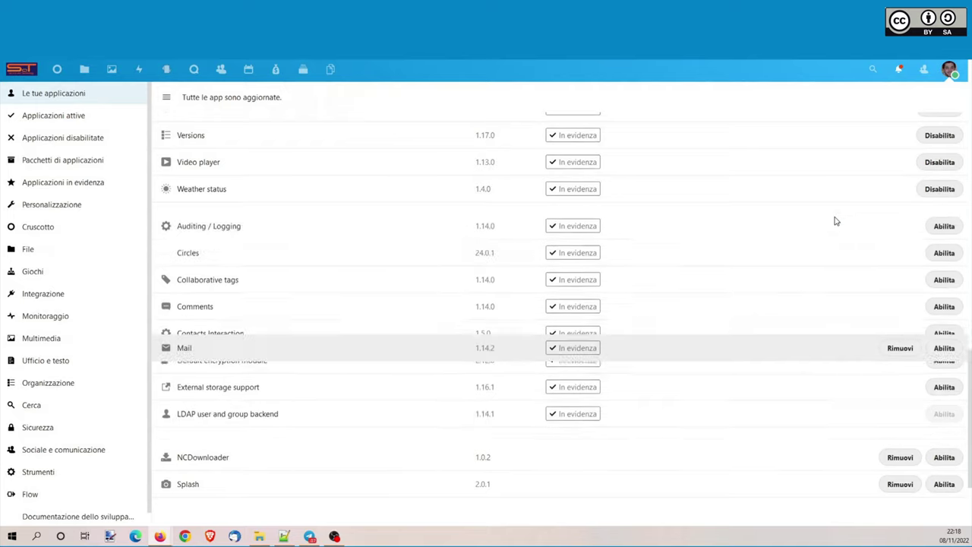
pyautogui.scroll(6, 903, 205)
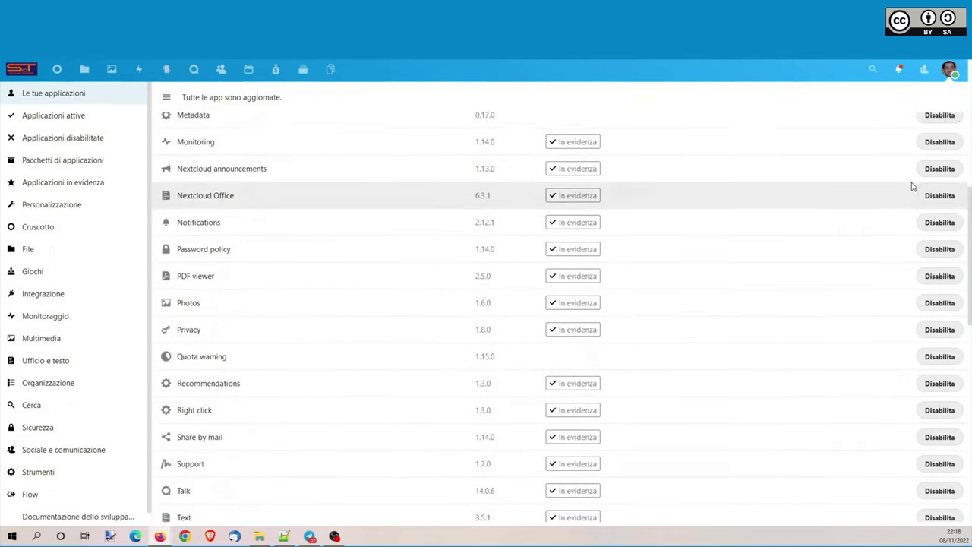
pyautogui.scroll(3, 933, 137)
pyautogui.scroll(-4, 927, 159)
pyautogui.scroll(-10, 921, 173)
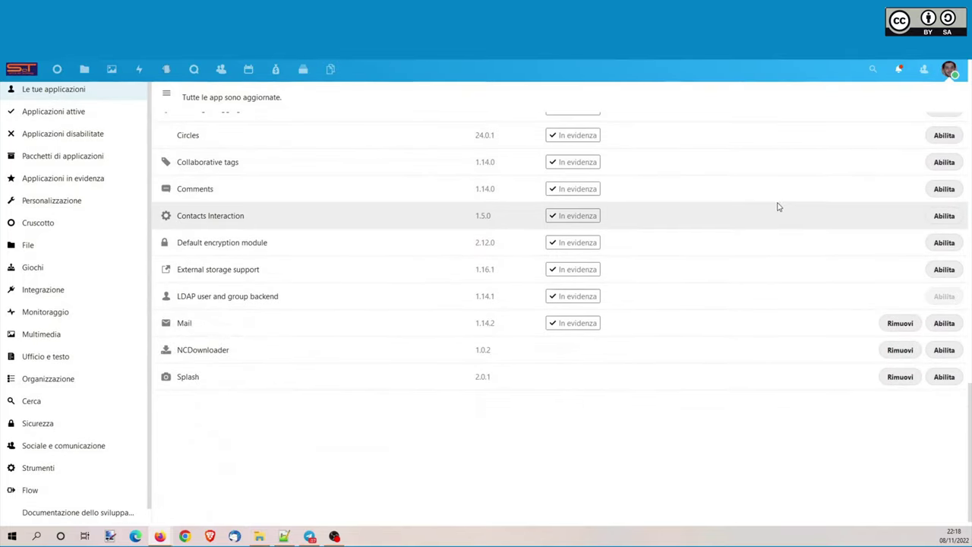
pyautogui.scroll(2, 778, 206)
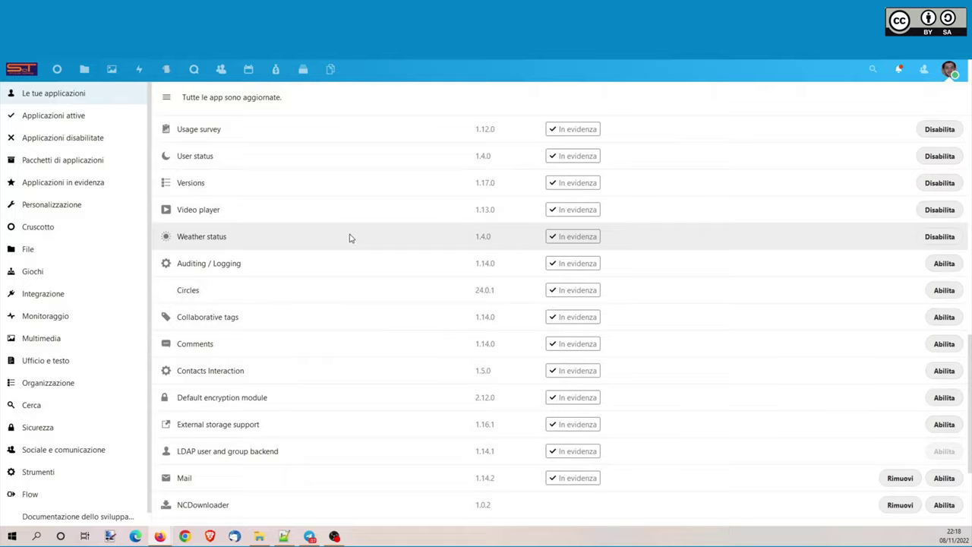
pyautogui.scroll(2, 334, 235)
pyautogui.scroll(3, 266, 217)
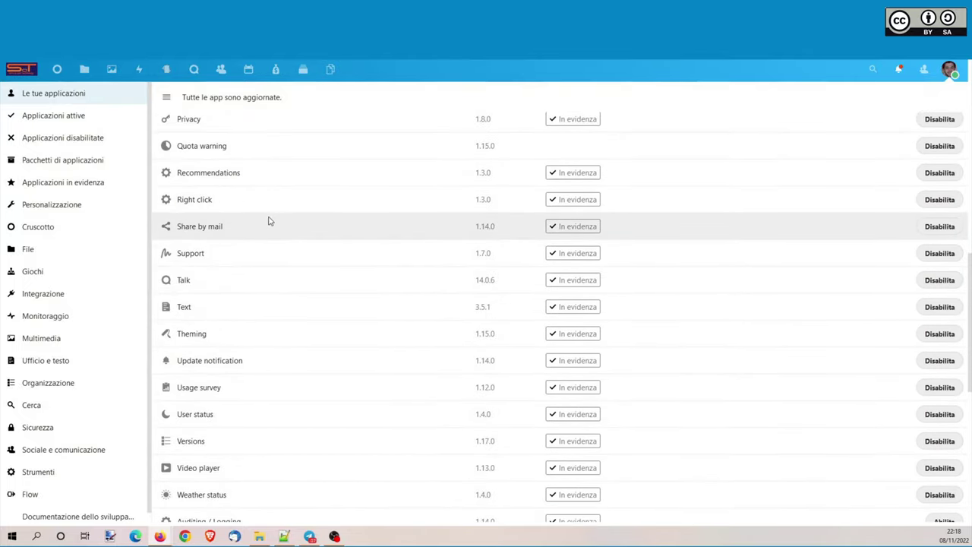
pyautogui.scroll(1, 270, 220)
pyautogui.scroll(-2, 272, 221)
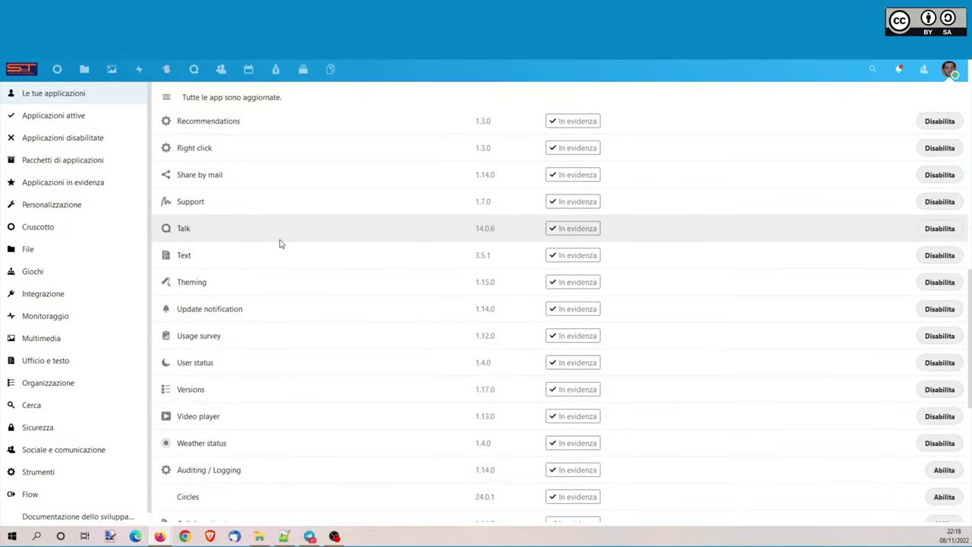
pyautogui.scroll(5, 273, 245)
pyautogui.scroll(2, 235, 224)
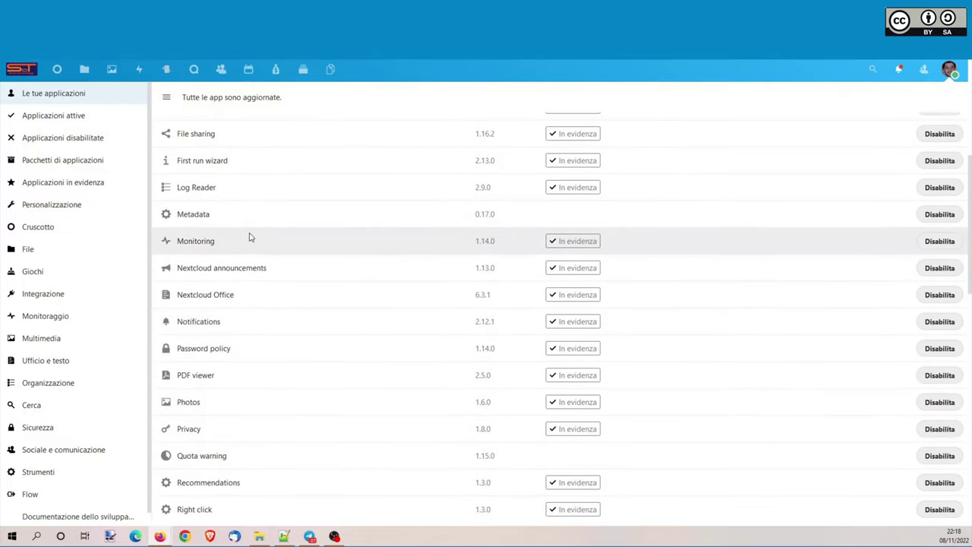
pyautogui.scroll(-4, 256, 240)
pyautogui.scroll(-5, 258, 240)
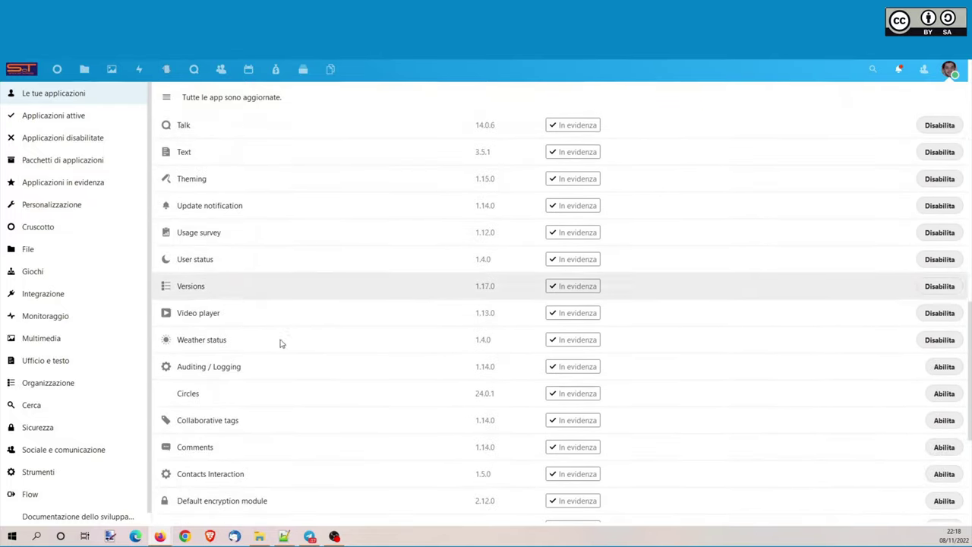
pyautogui.scroll(-3, 219, 383)
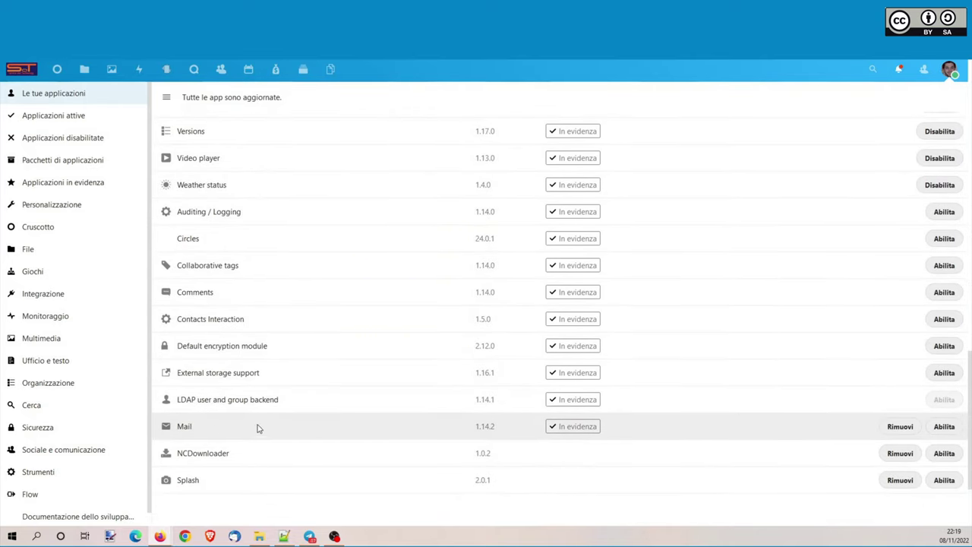
pyautogui.click(258, 429)
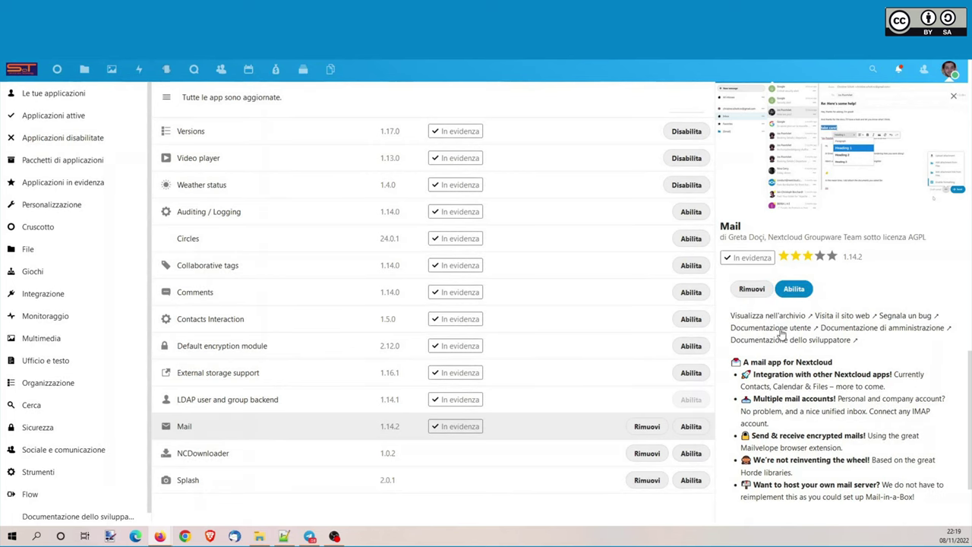
pyautogui.scroll(-3, 790, 345)
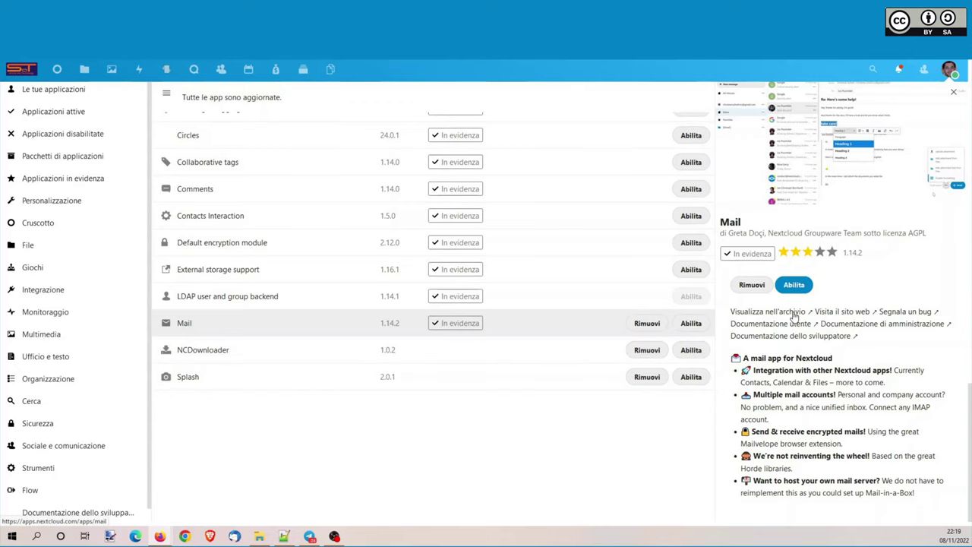
# View Mail's App Store page, marked In evidenza under Ufficio e testo and Sociale e comunicazione.
pyautogui.click(794, 315)
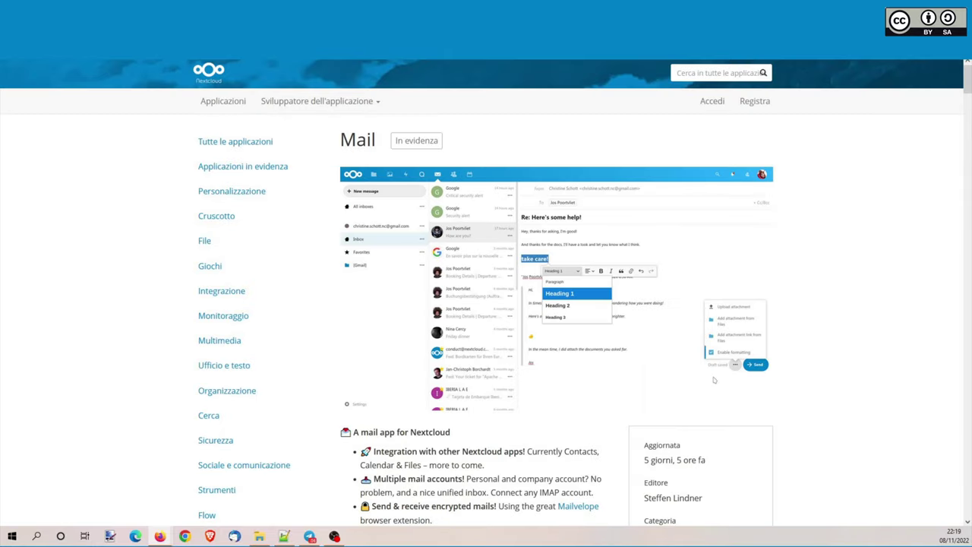
pyautogui.scroll(-2, 269, 158)
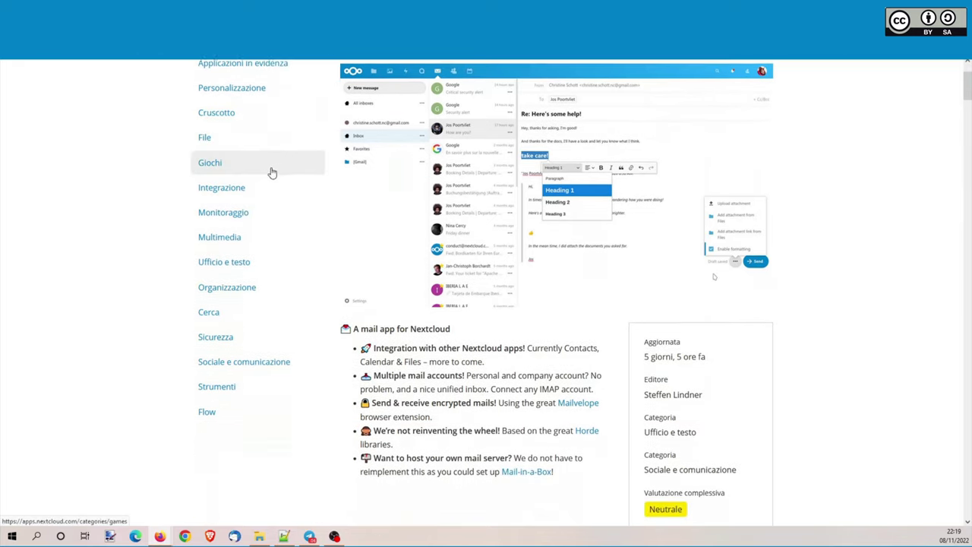
pyautogui.scroll(2, 266, 167)
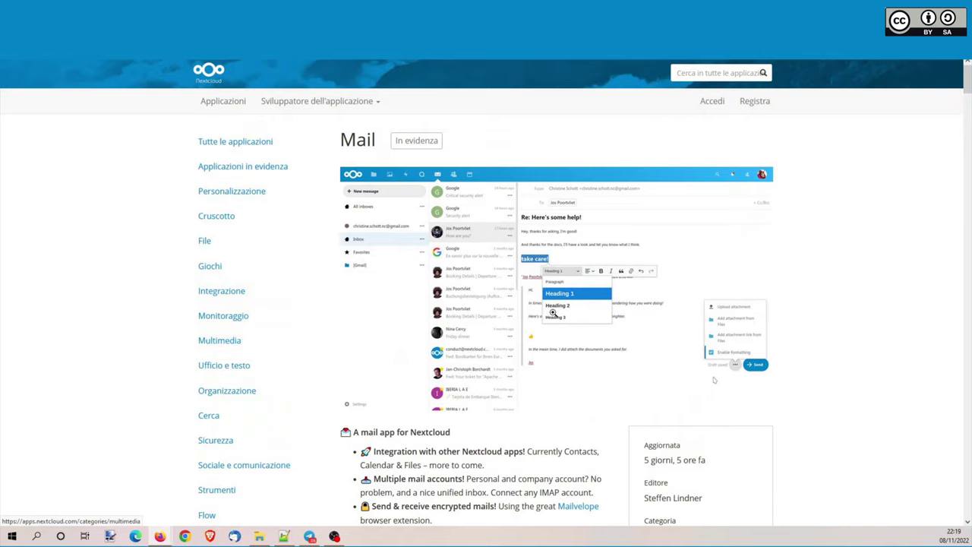
pyautogui.scroll(-2, 558, 308)
pyautogui.scroll(-4, 565, 299)
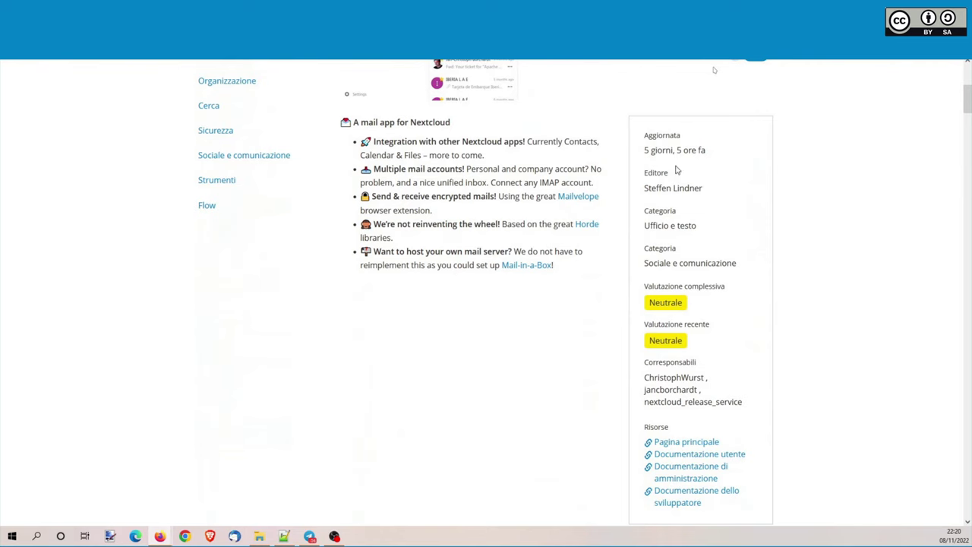
pyautogui.scroll(-2, 708, 231)
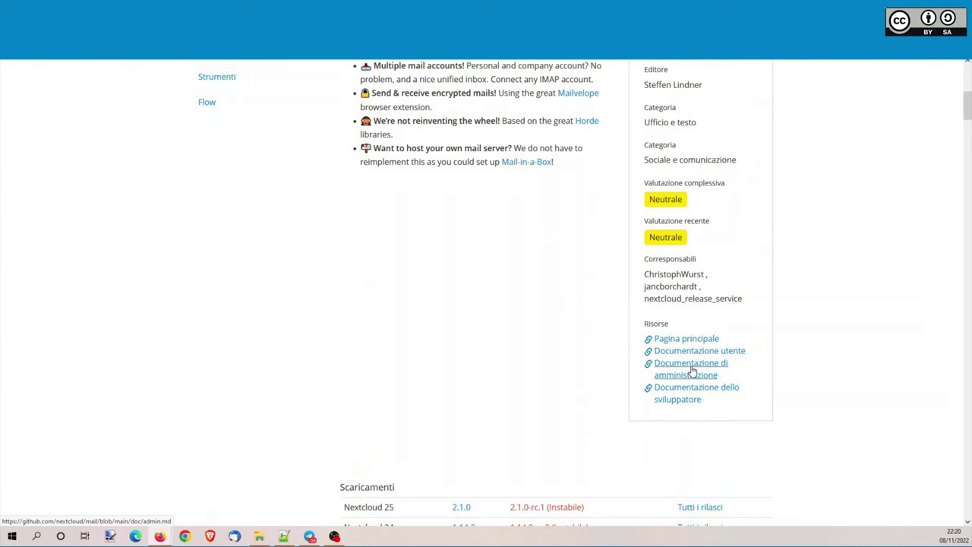
pyautogui.scroll(-3, 598, 332)
pyautogui.scroll(-5, 494, 310)
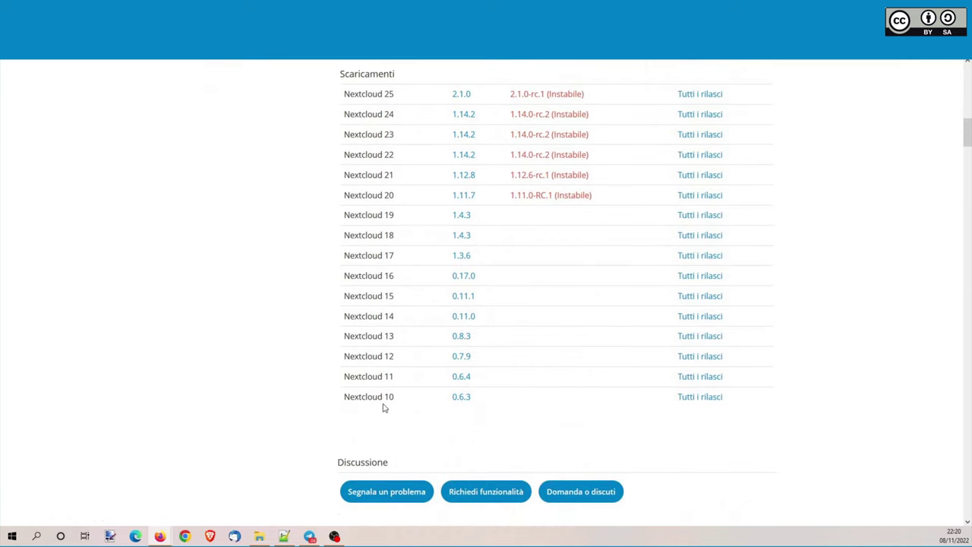
pyautogui.scroll(2, 384, 408)
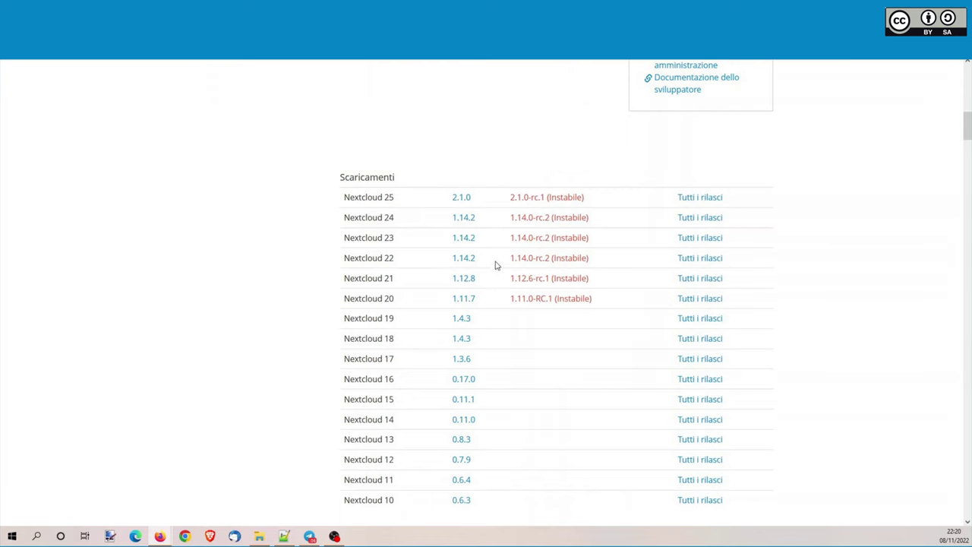
pyautogui.scroll(-5, 494, 265)
pyautogui.scroll(18, 553, 253)
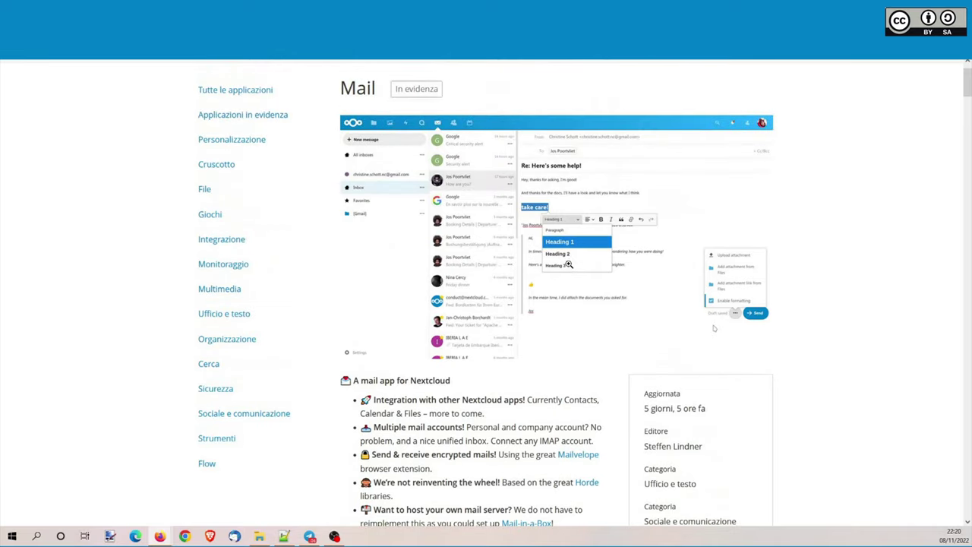
pyautogui.scroll(1, 524, 247)
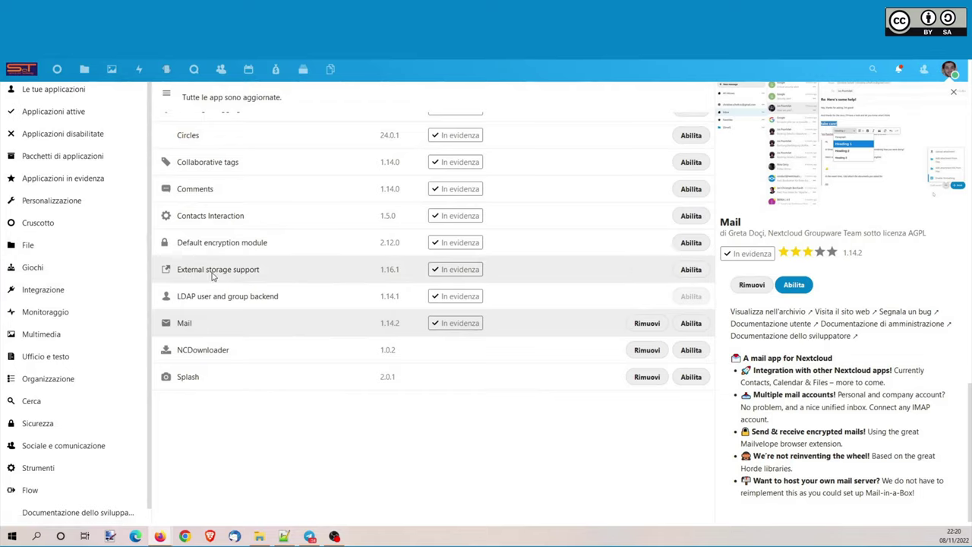
# View details of Quota warning, PDF viewer, then Nextcloud Office 6.3.1.
pyautogui.scroll(5, 211, 276)
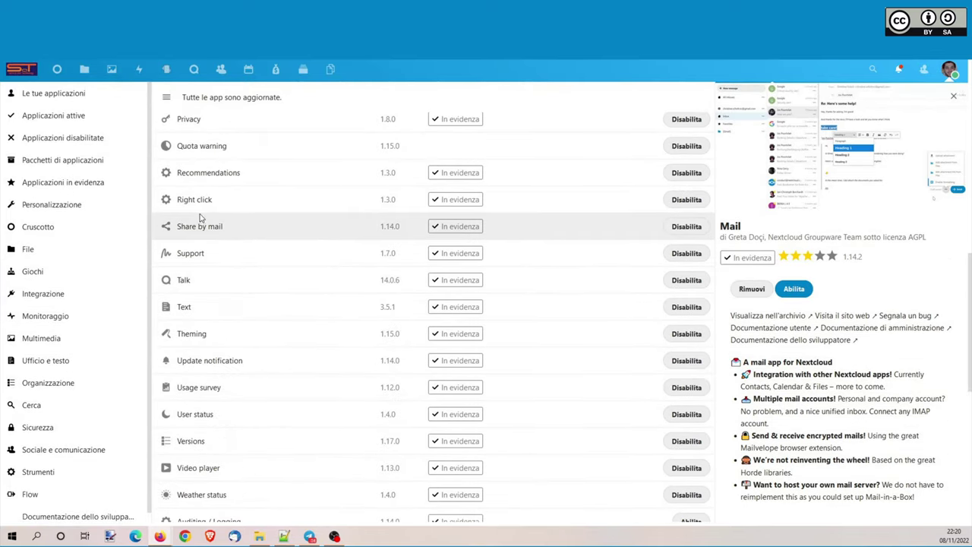
pyautogui.scroll(1, 196, 209)
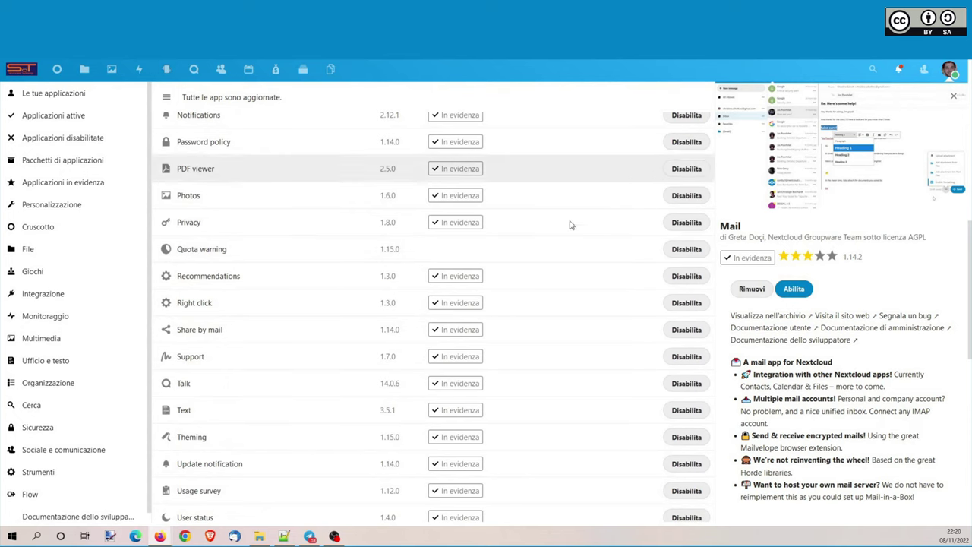
pyautogui.click(463, 255)
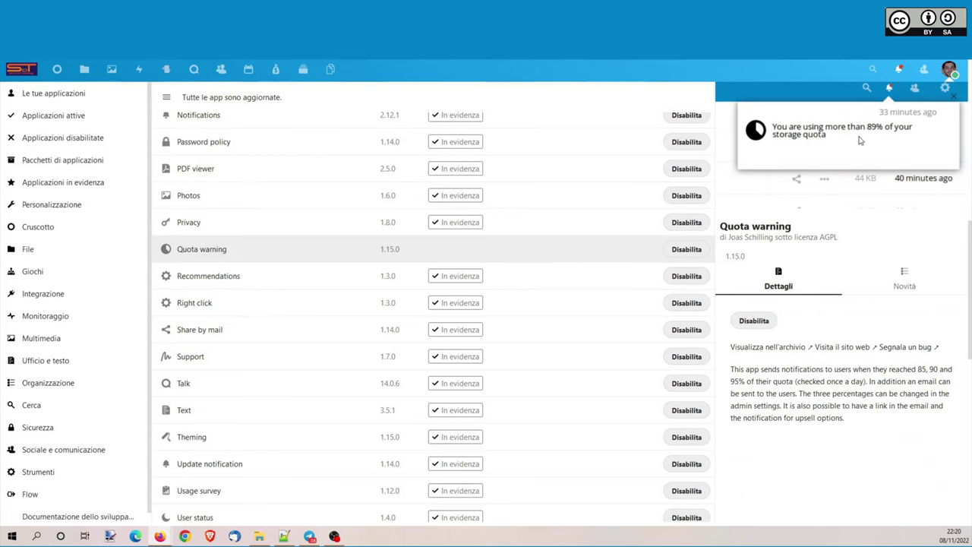
pyautogui.click(262, 177)
pyautogui.scroll(2, 278, 192)
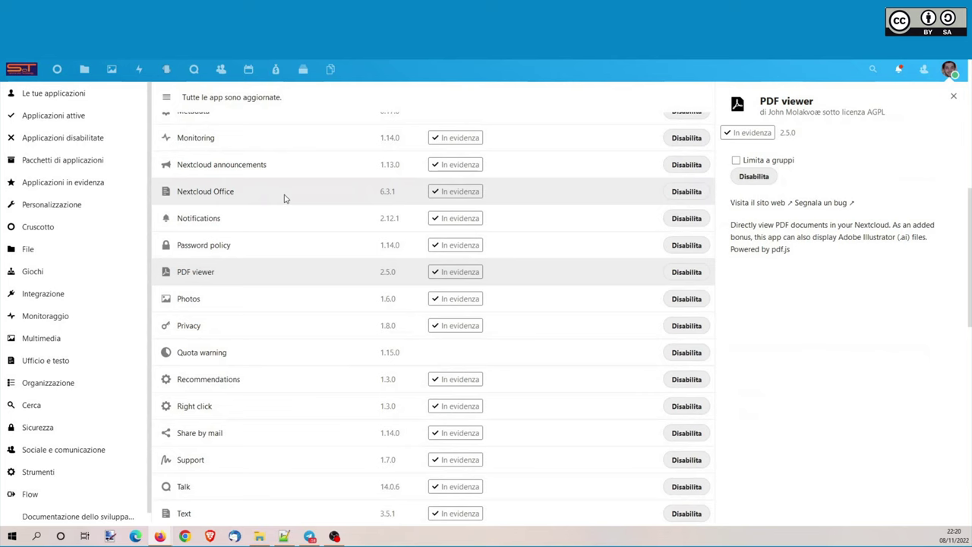
pyautogui.click(284, 198)
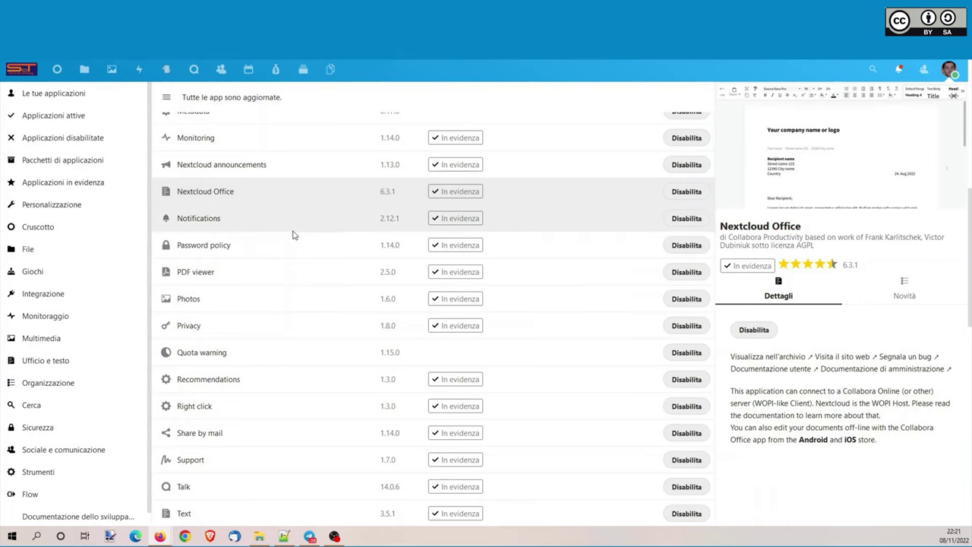
pyautogui.scroll(3, 293, 233)
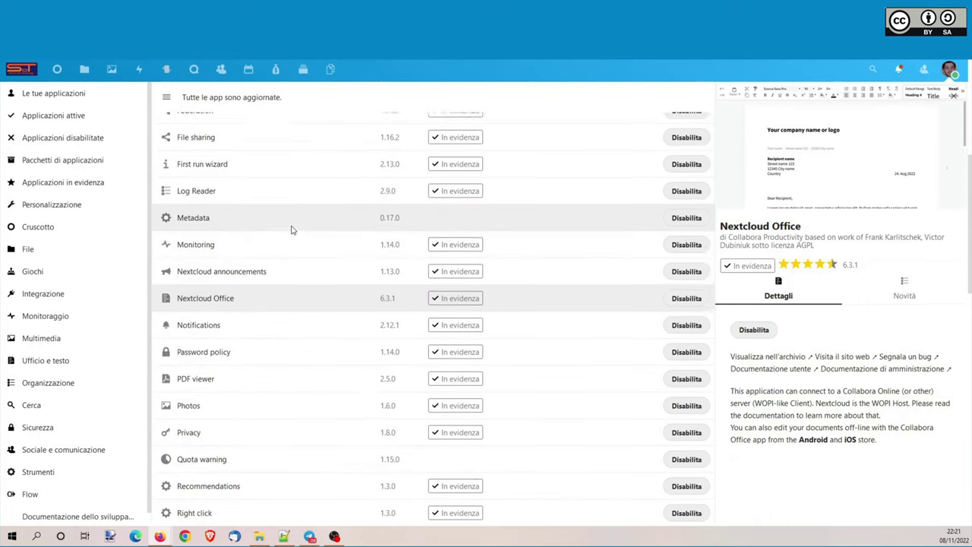
pyautogui.scroll(3, 291, 231)
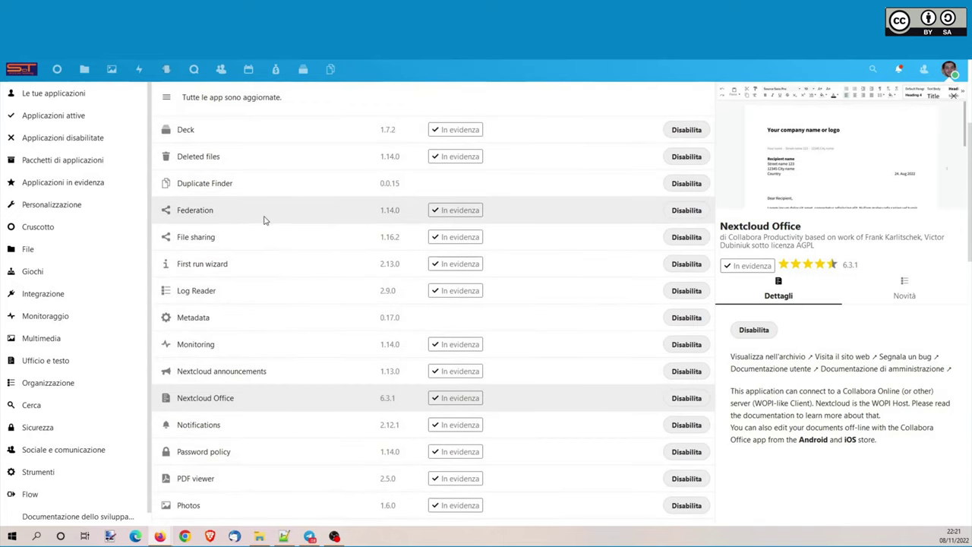
# View details of Federation, then Deleted files 1.14.0 with its 30-day trash bin.
pyautogui.click(600, 215)
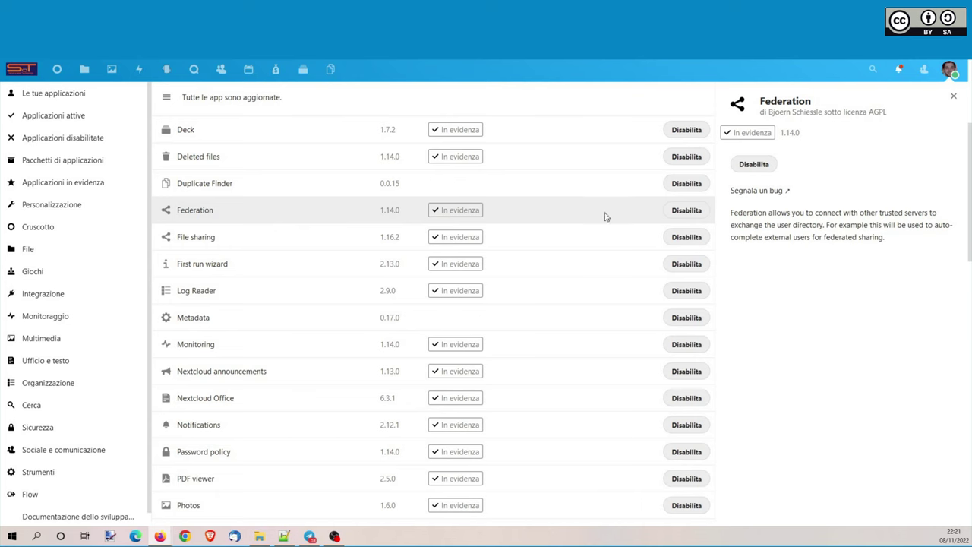
pyautogui.click(256, 163)
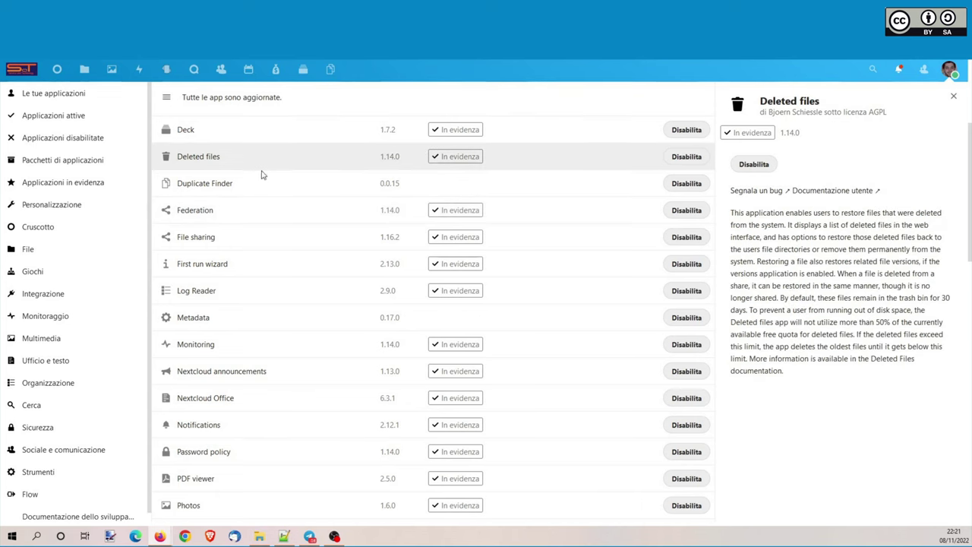
pyautogui.scroll(3, 265, 178)
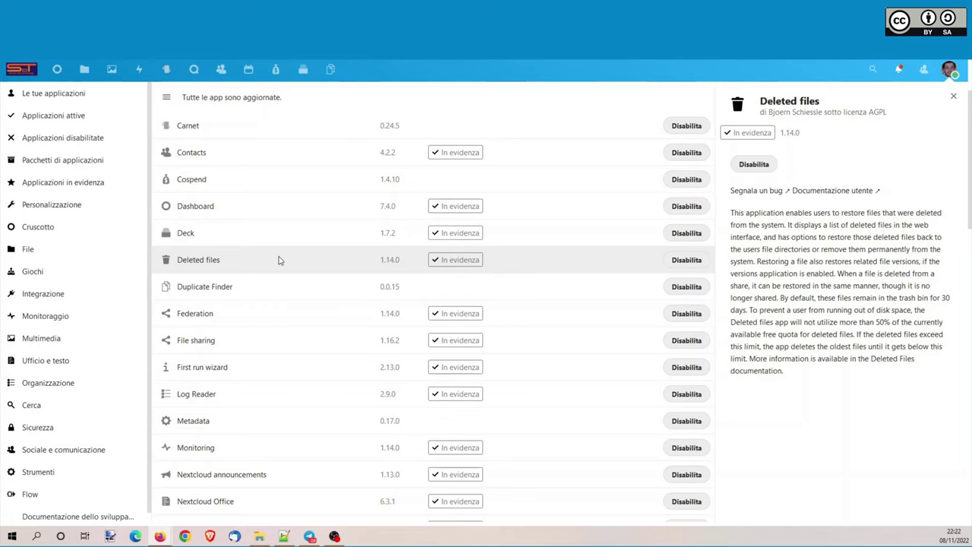
pyautogui.scroll(-1, 87, 390)
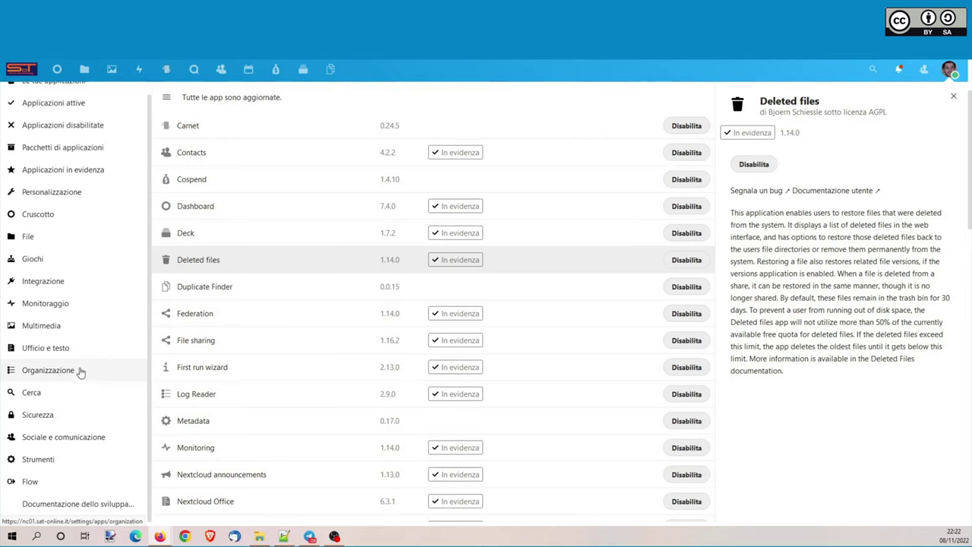
# Browse the Organizzazione app category, then switch to the Applicazioni attive list.
pyautogui.click(80, 371)
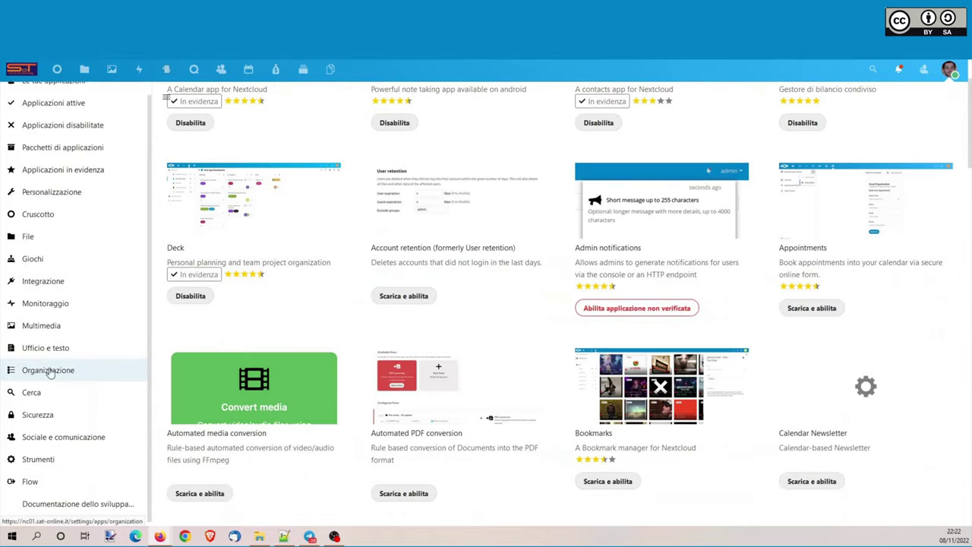
pyautogui.scroll(2, 326, 252)
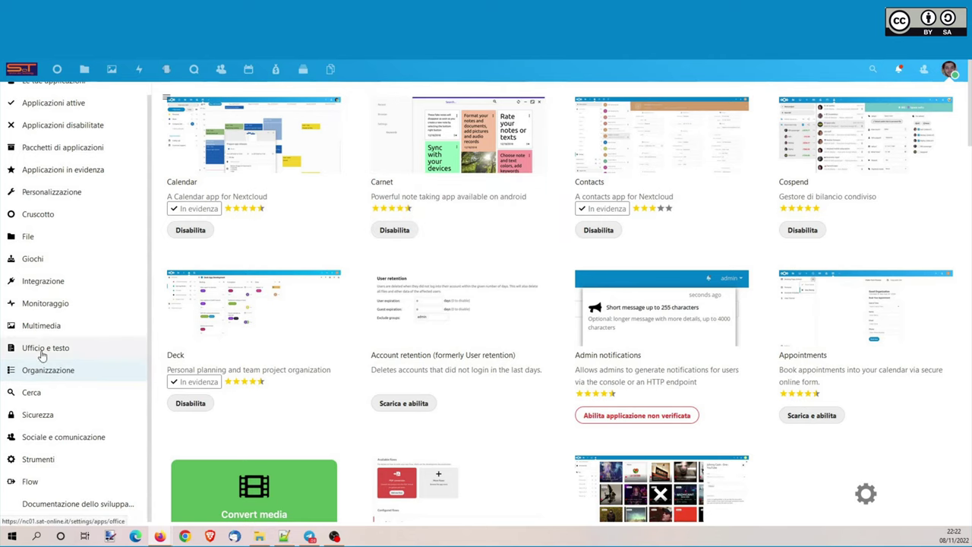
pyautogui.click(50, 105)
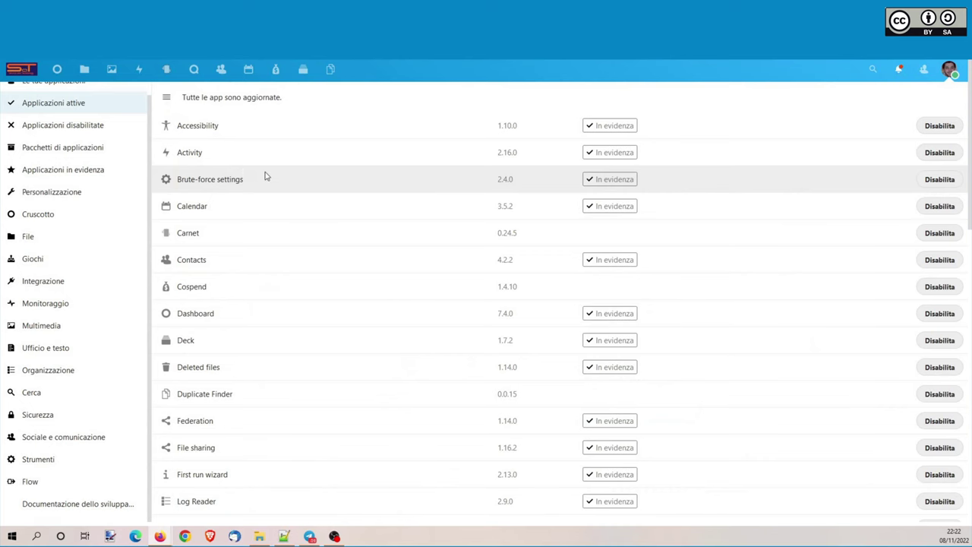
# Read the details sidebars of the Carnet and Log Reader apps.
pyautogui.click(225, 244)
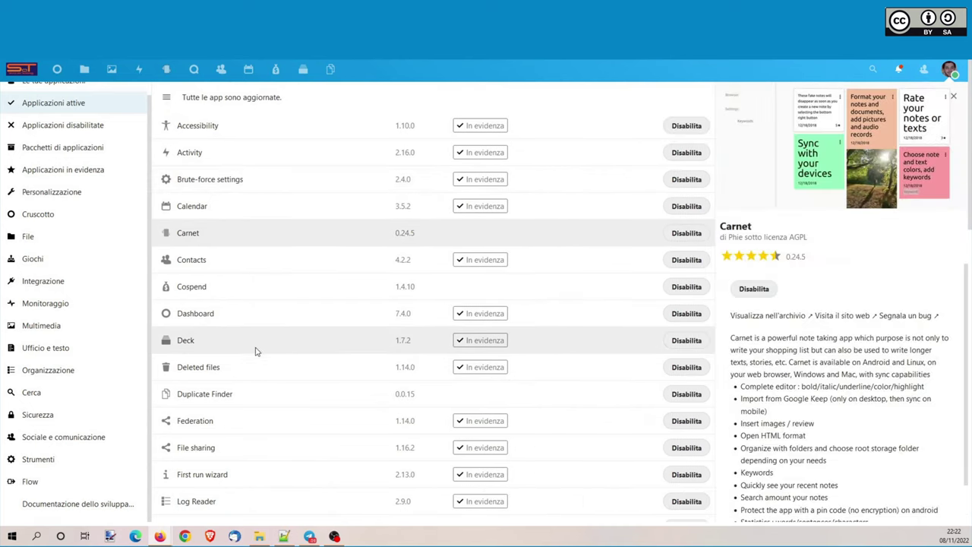
pyautogui.scroll(-2, 236, 349)
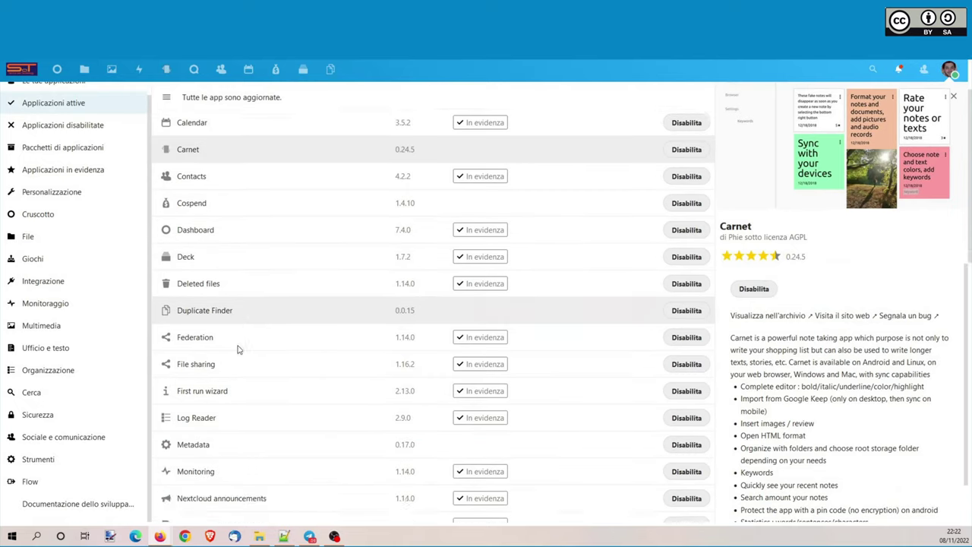
pyautogui.scroll(-2, 237, 350)
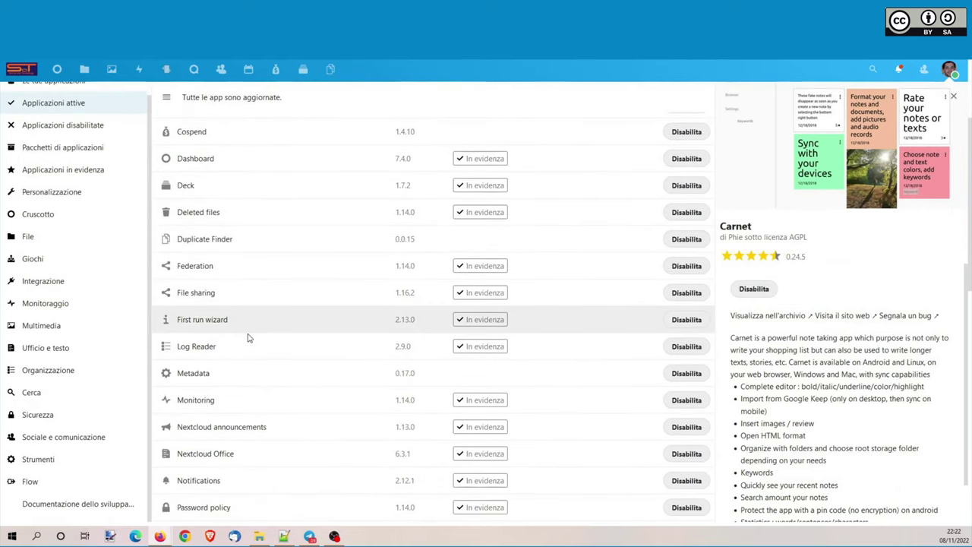
pyautogui.click(231, 355)
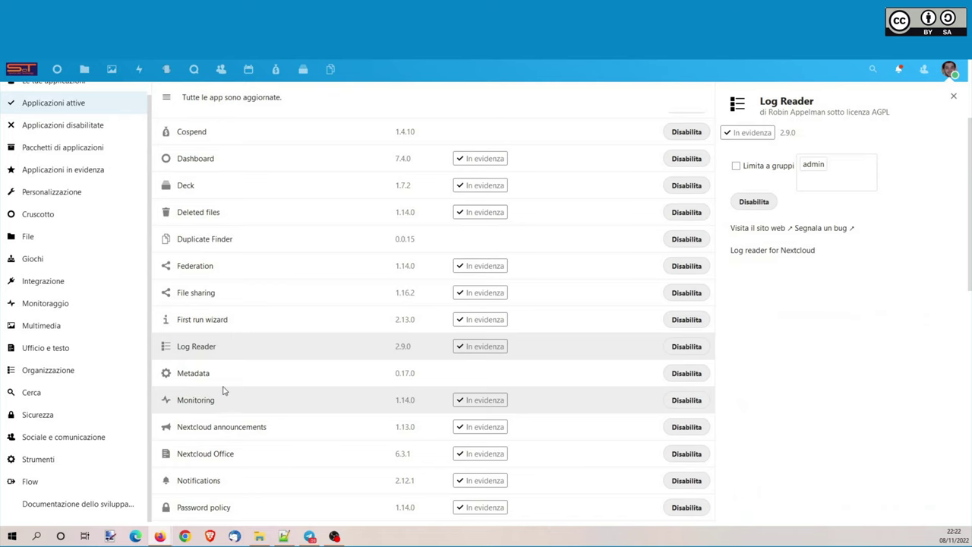
pyautogui.scroll(-1, 232, 384)
pyautogui.scroll(-4, 232, 382)
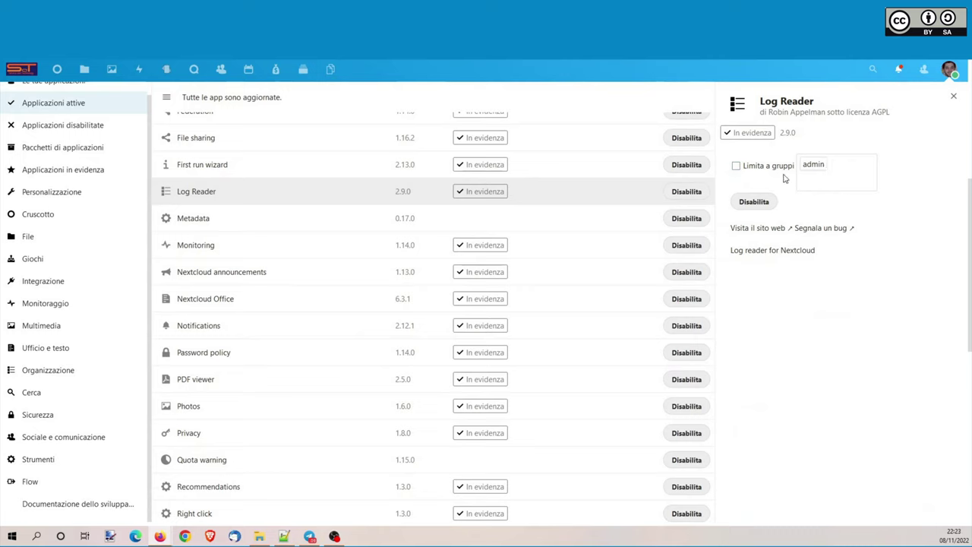
# Review the Nextcloud announcements details, then read through the PDF viewer 2.5.0 sidebar.
pyautogui.click(226, 278)
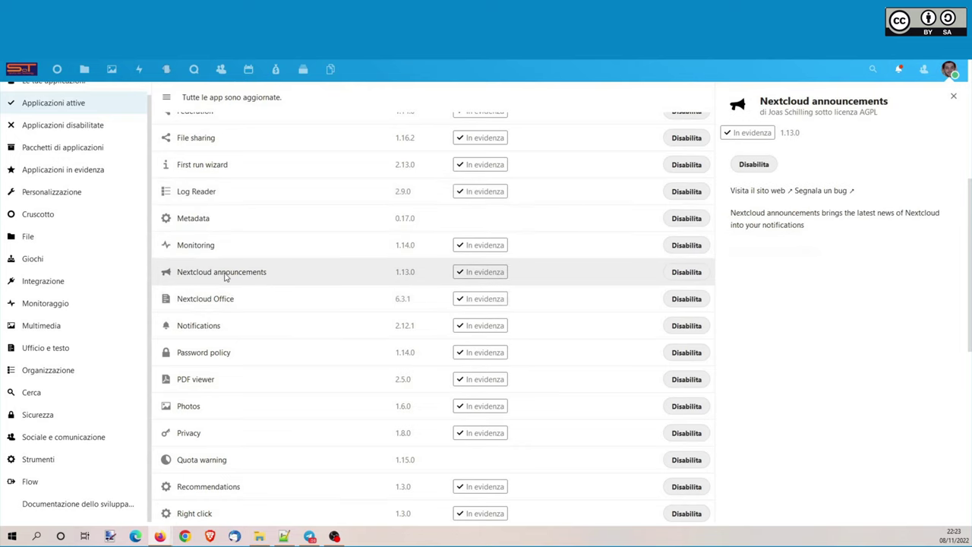
pyautogui.click(226, 381)
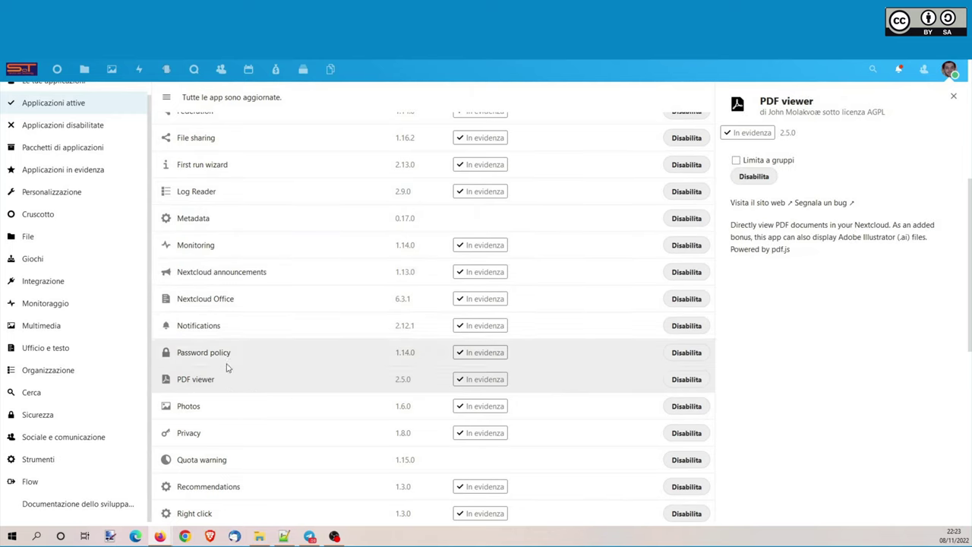
pyautogui.scroll(-1, 220, 363)
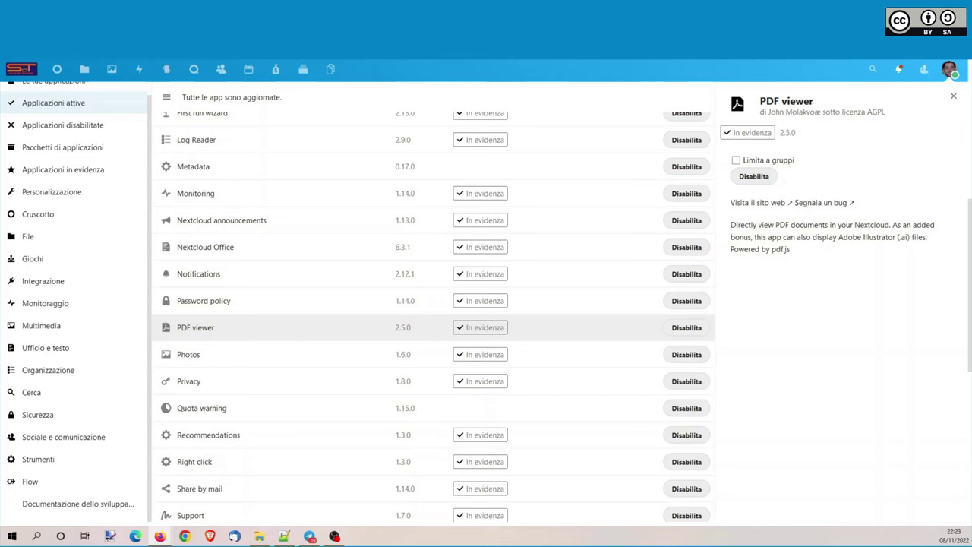
pyautogui.scroll(-1, 322, 334)
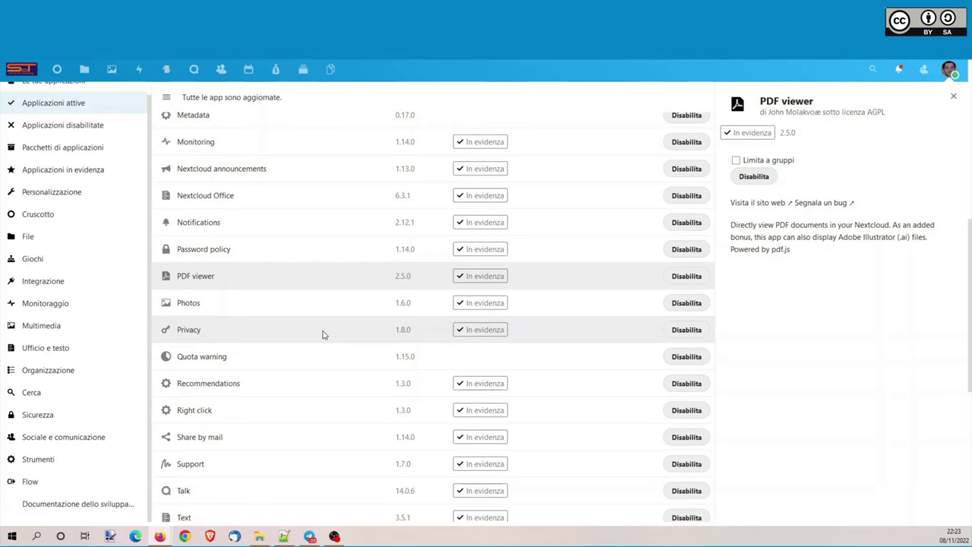
pyautogui.scroll(-2, 328, 334)
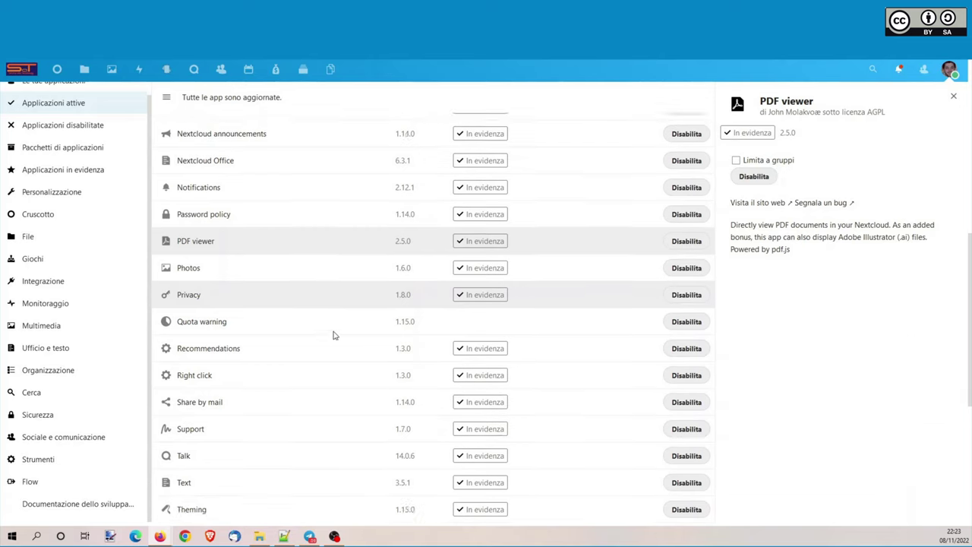
pyautogui.scroll(-2, 339, 337)
pyautogui.scroll(-2, 341, 337)
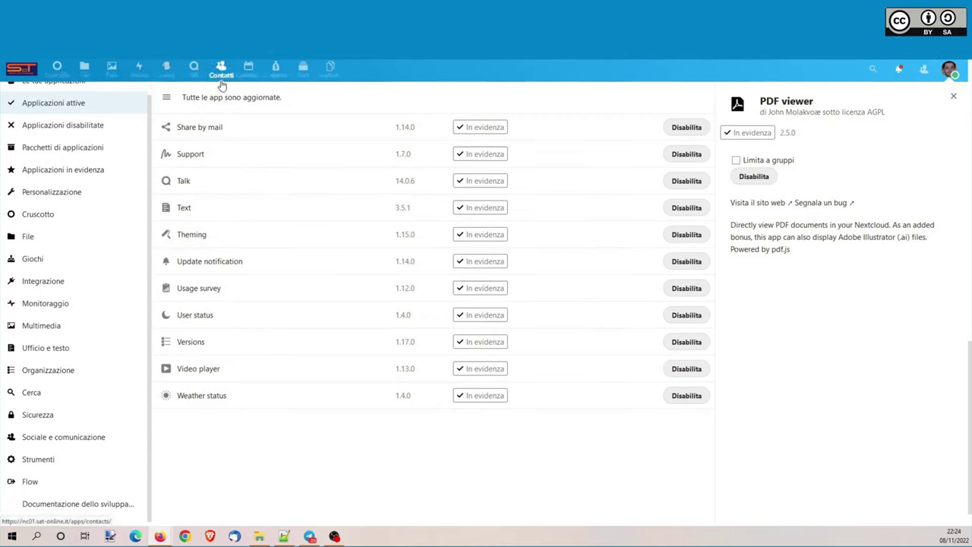
# Launch Carnet from the top bar to see its six sample notes.
pyautogui.click(167, 73)
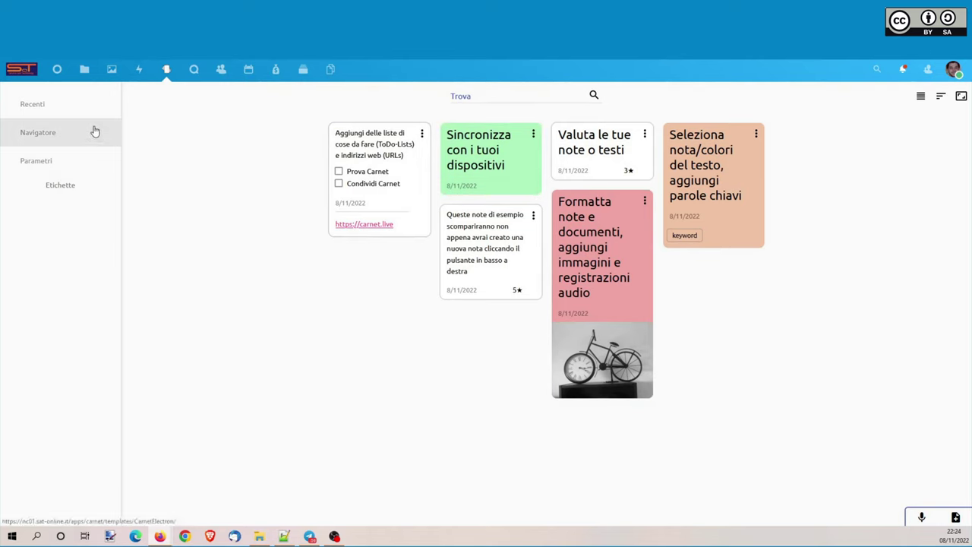
# Look at Talk's conversation list, then launch the Cospend app from the top bar.
pyautogui.click(193, 73)
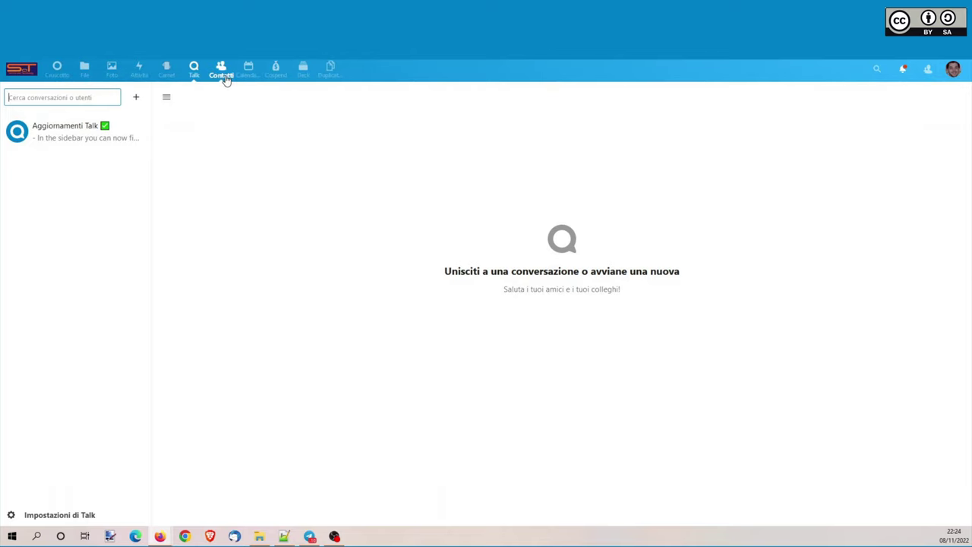
pyautogui.click(277, 77)
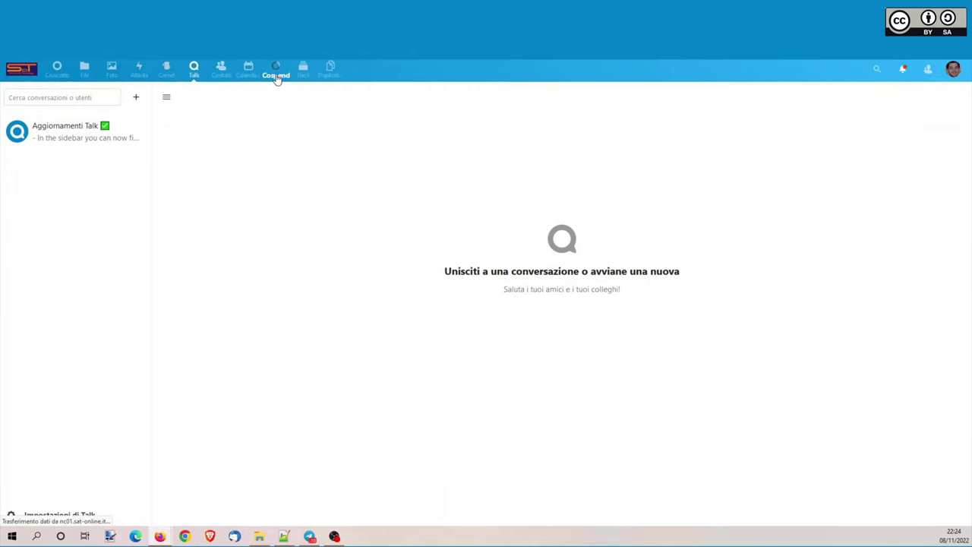
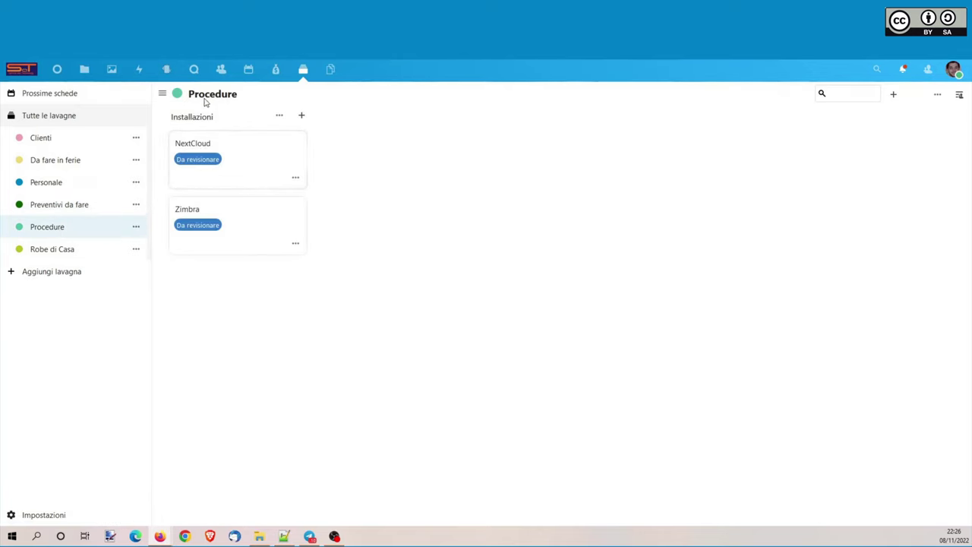
# Open the NextCloud card and scroll through its details and description.
pyautogui.click(246, 153)
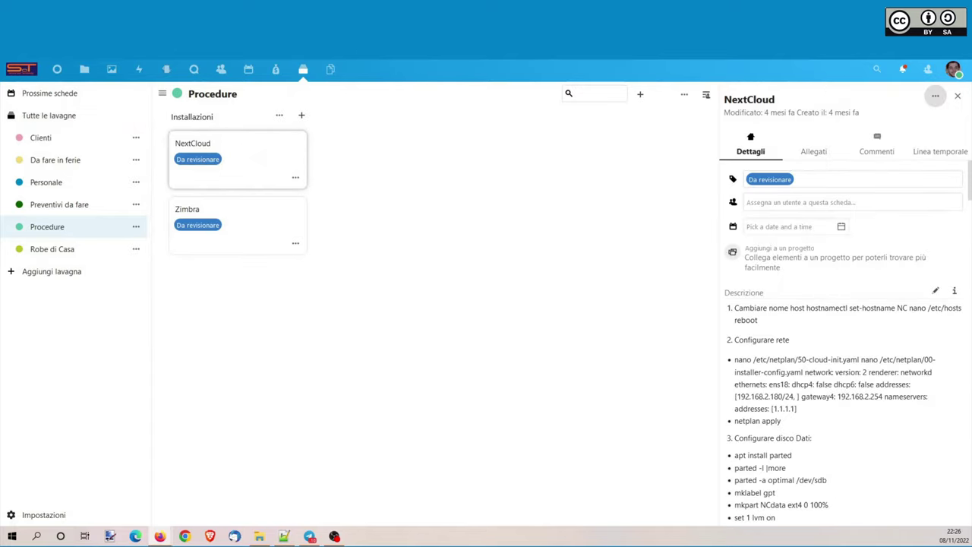
pyautogui.scroll(-15, 851, 372)
pyautogui.scroll(-15, 851, 370)
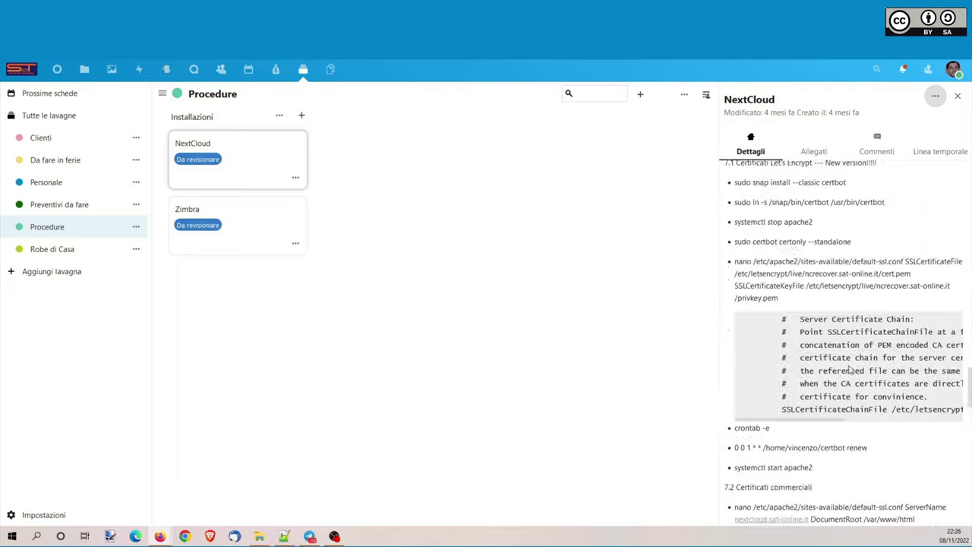
pyautogui.scroll(-4, 850, 370)
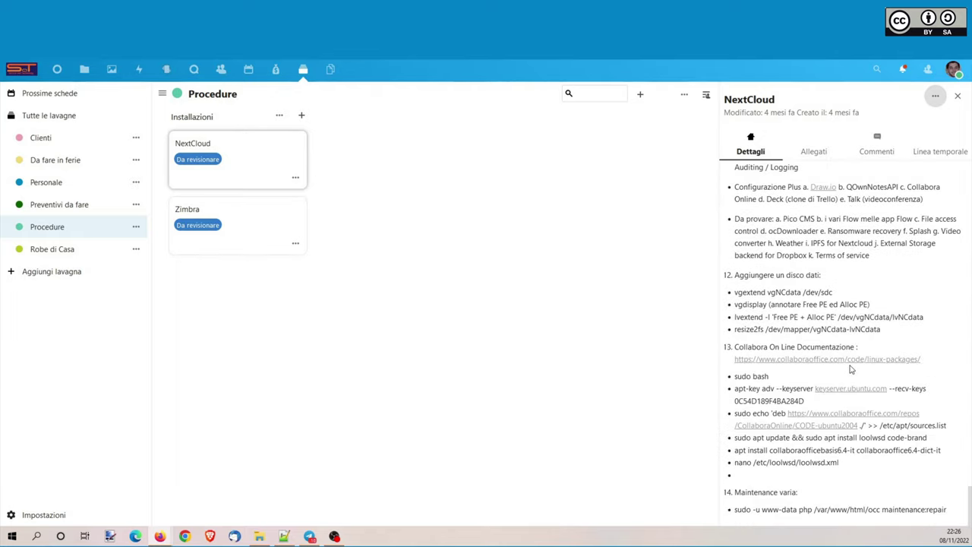
pyautogui.scroll(20, 850, 370)
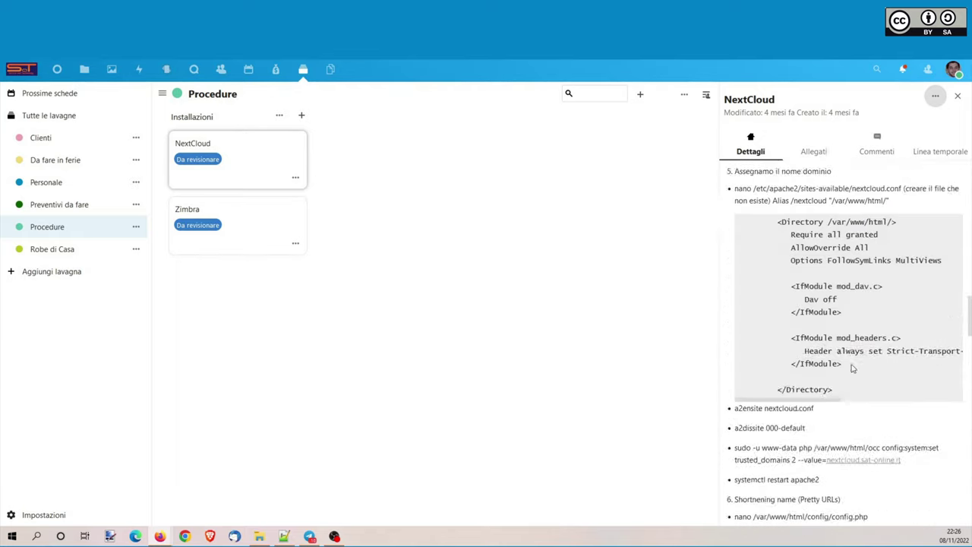
pyautogui.scroll(6, 851, 369)
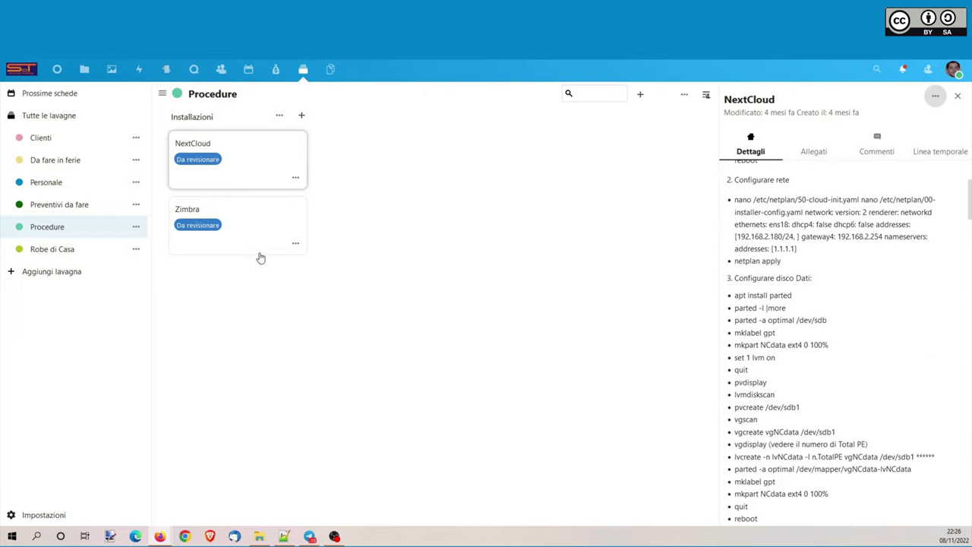
# Browse the Preventivi da fare, Da fare in ferie and Clienti boards in turn.
pyautogui.click(70, 205)
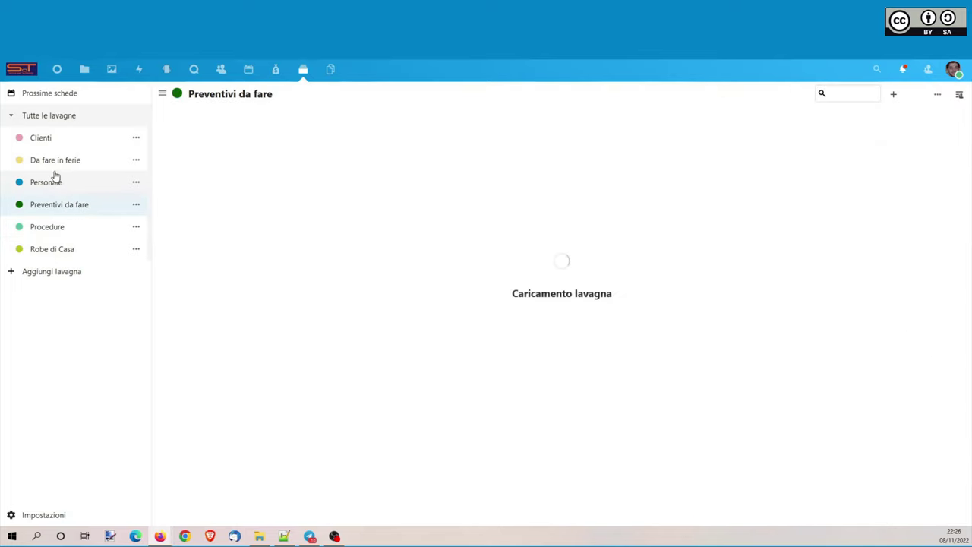
pyautogui.click(50, 161)
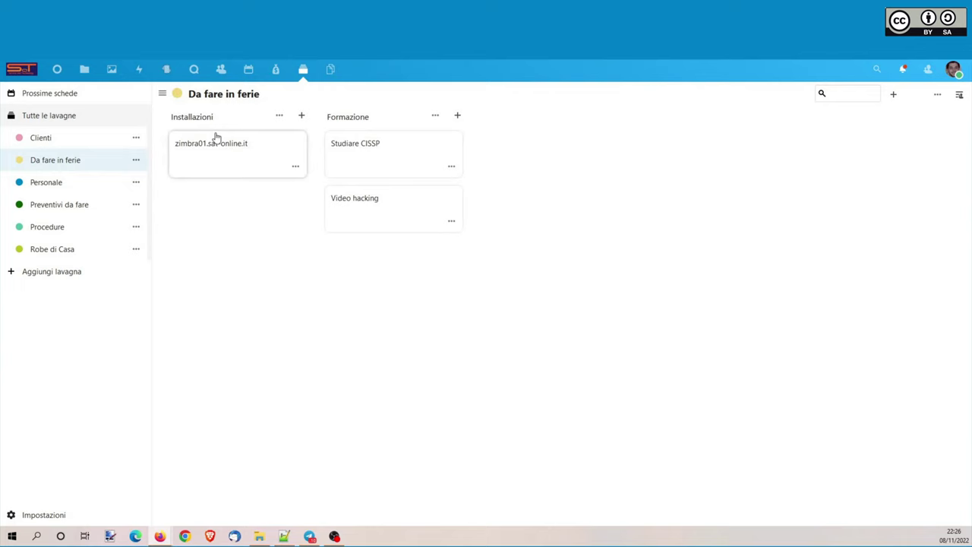
pyautogui.click(38, 142)
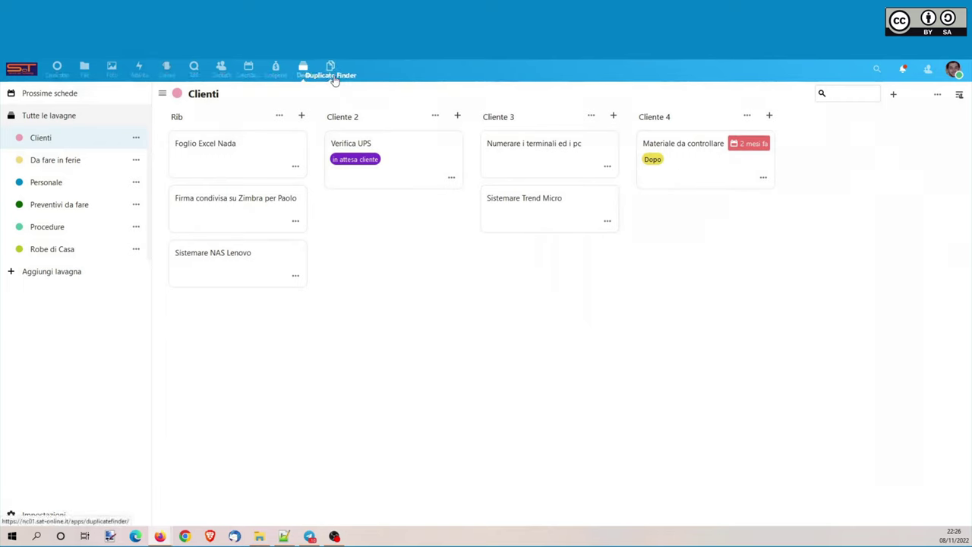
# Open Duplicate Finder and scroll through the 262 duplicates, 940,7 MB reclaimable.
pyautogui.click(334, 79)
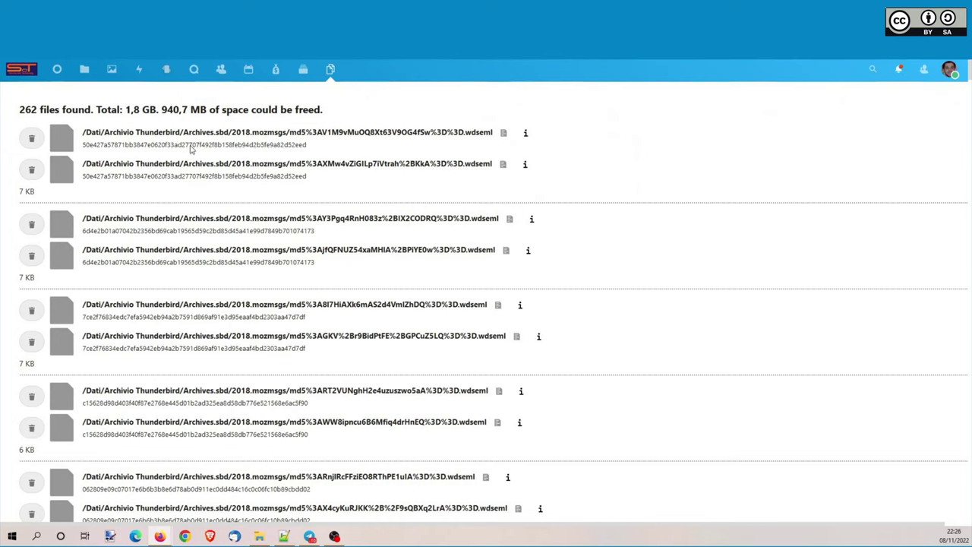
pyautogui.scroll(-5, 338, 191)
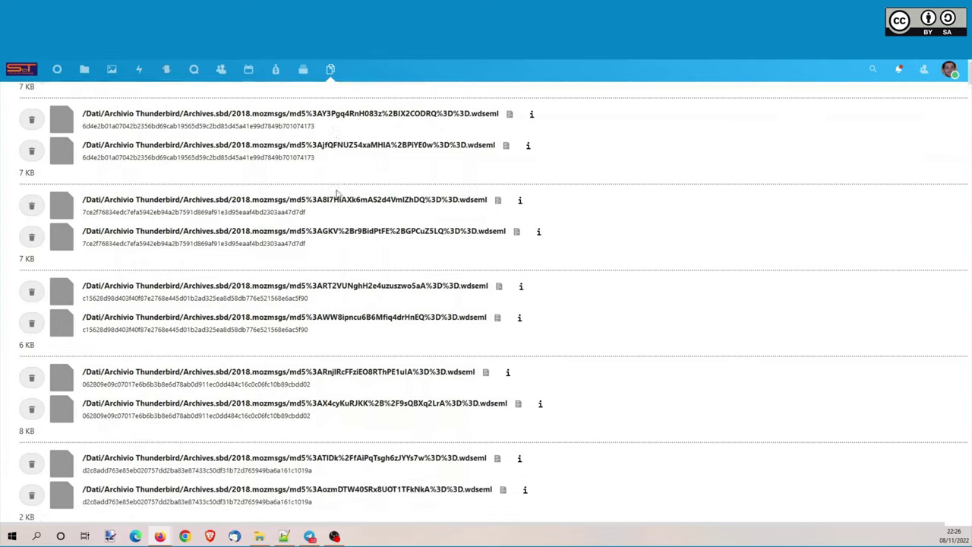
pyautogui.scroll(-8, 343, 188)
pyautogui.scroll(4, 363, 180)
pyautogui.scroll(6, 363, 181)
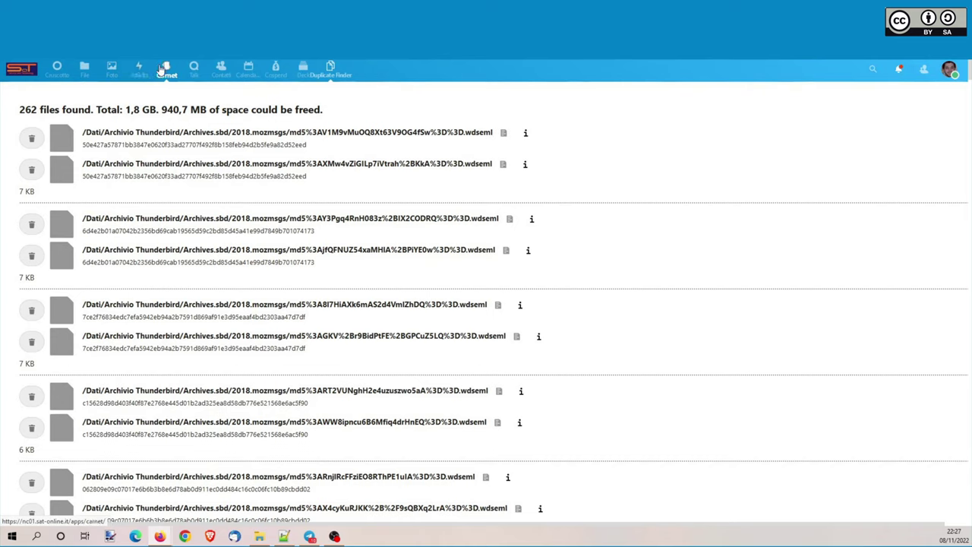
# Go to the Nextcloud dashboard.
pyautogui.click(55, 75)
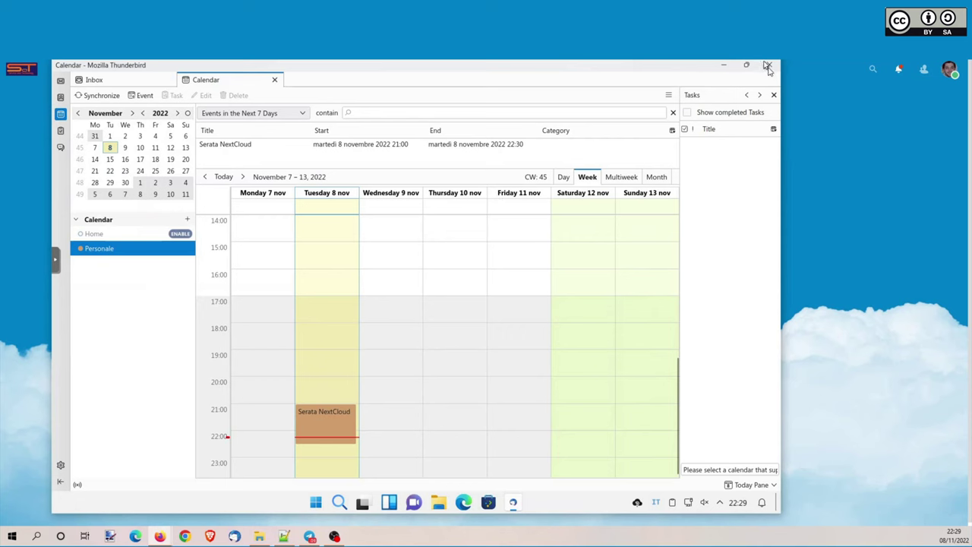
# Close Thunderbird, restore the noVNC Firefox window and bring the Nextcloud dashboard forward.
pyautogui.click(770, 67)
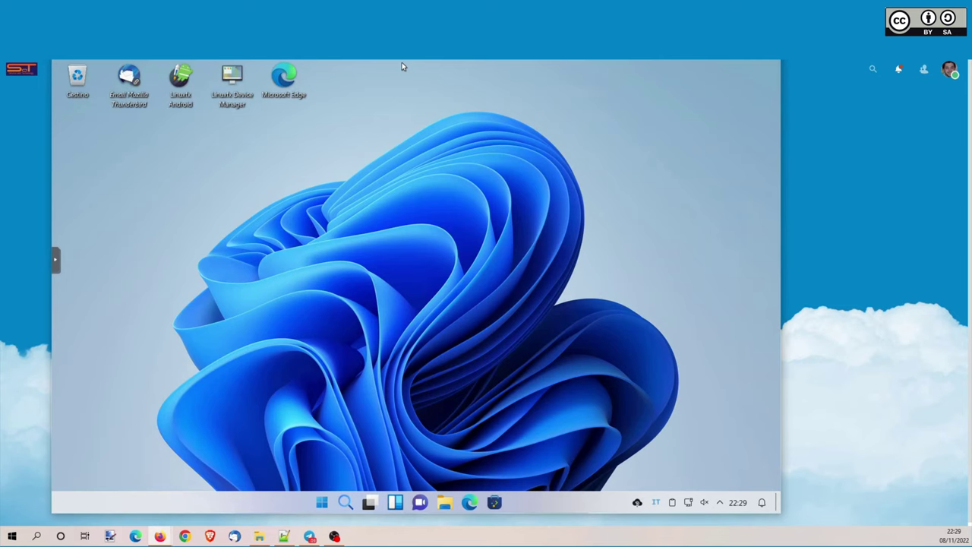
pyautogui.moveTo(401, 62); pyautogui.dragTo(532, 108)
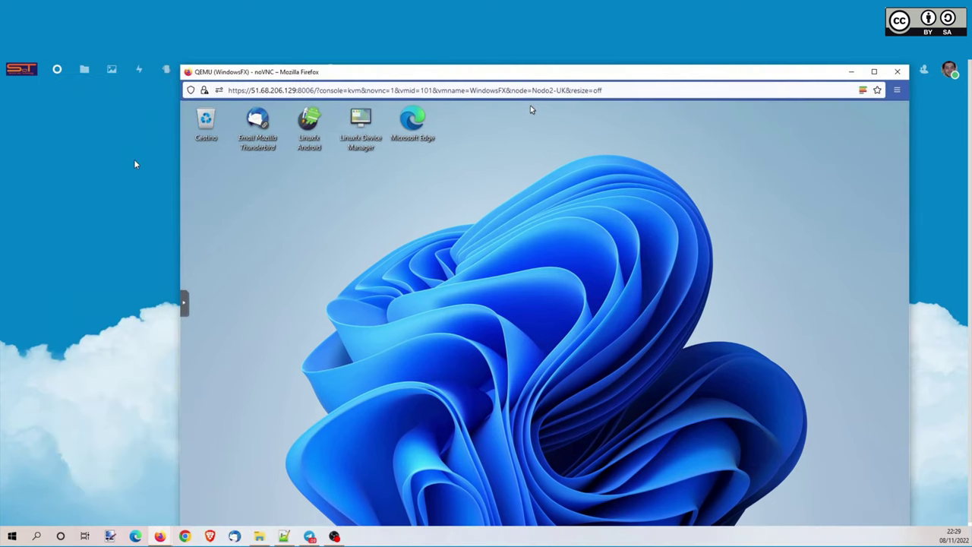
pyautogui.click(67, 162)
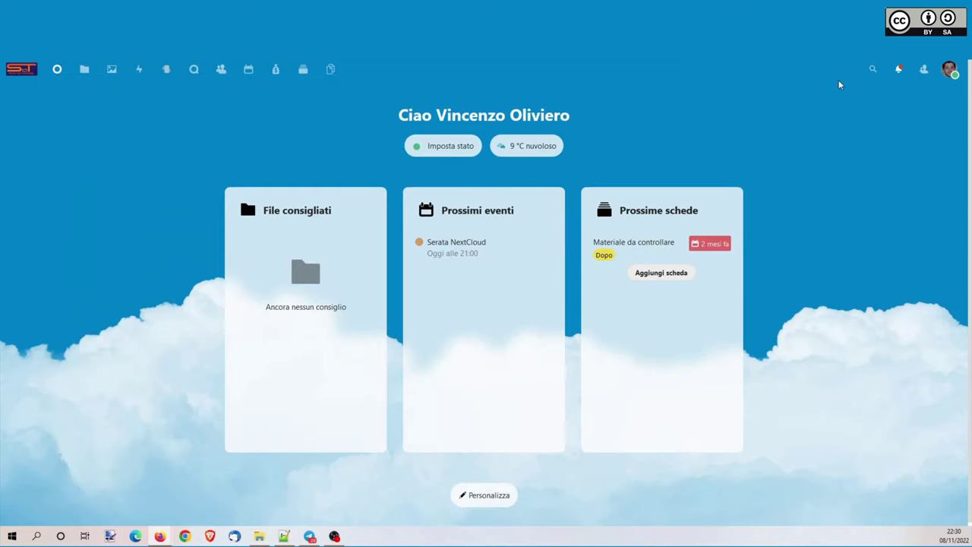
# Open Utenti from the avatar menu to see the three active accounts.
pyautogui.click(949, 69)
pyautogui.click(902, 199)
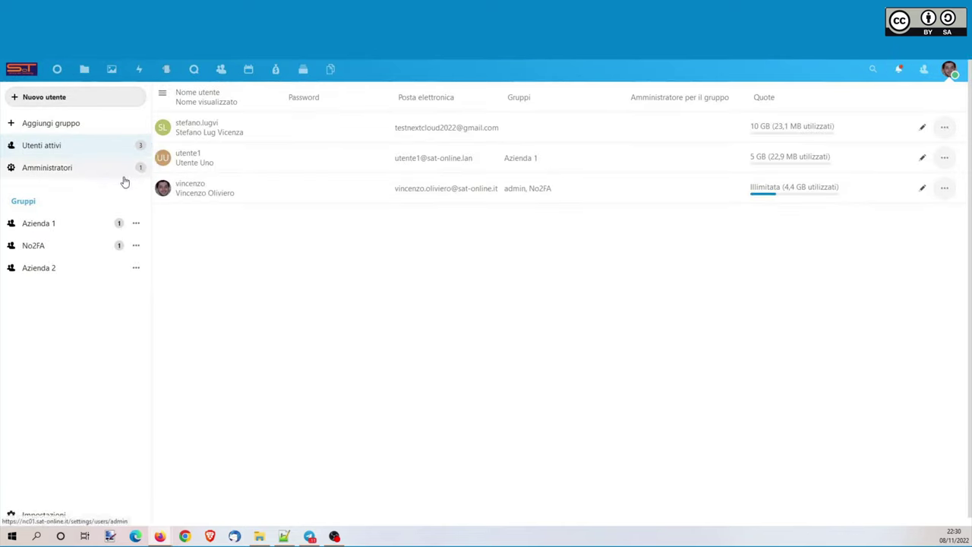
# After viewing the admin and Azienda 1 groups, add a new user with username, display name, password and e-mail.
pyautogui.click(67, 167)
pyautogui.click(68, 228)
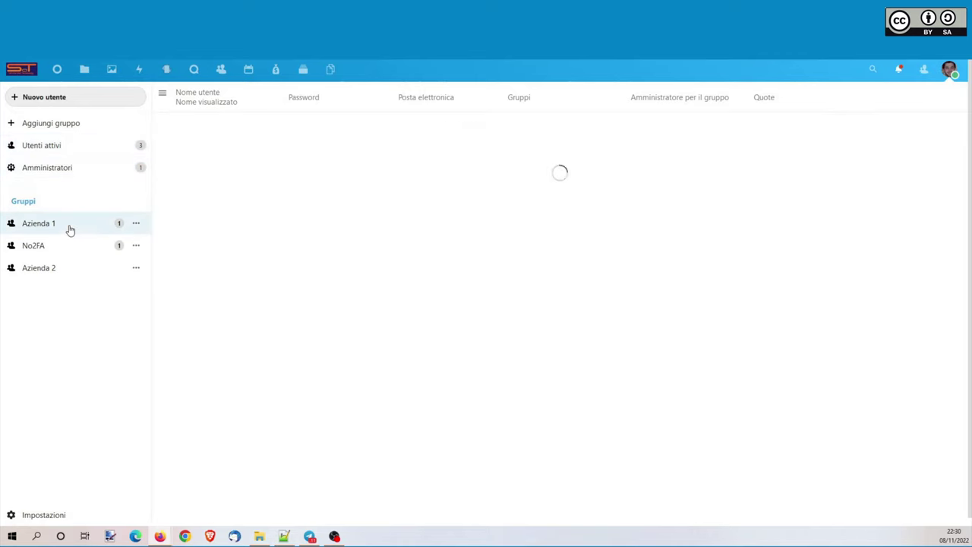
pyautogui.click(53, 97)
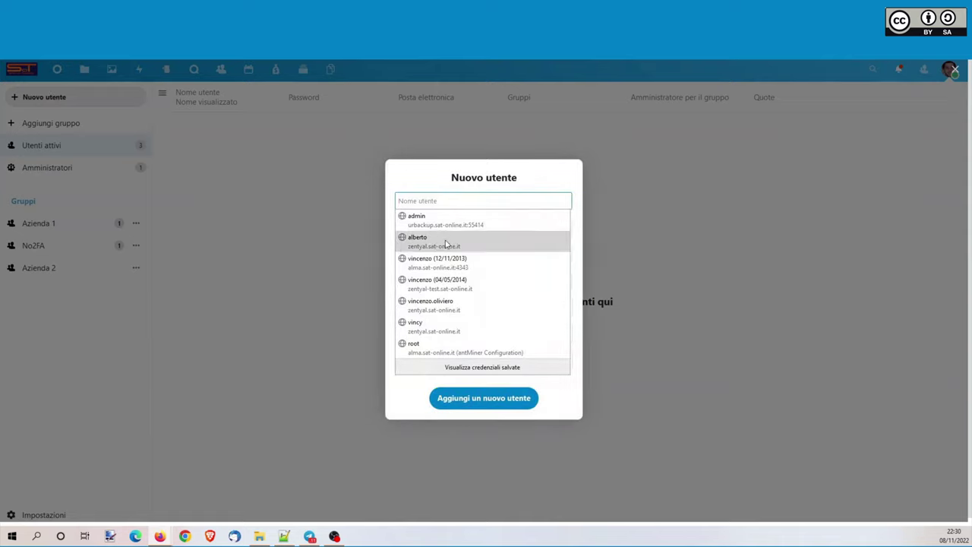
pyautogui.write('vincy3')
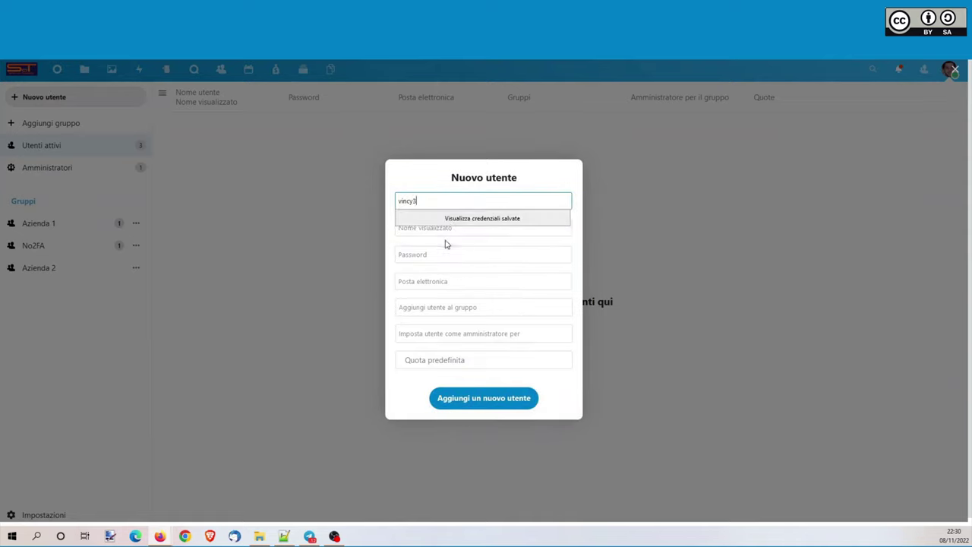
pyautogui.click(445, 229)
pyautogui.write('vincy Tre')
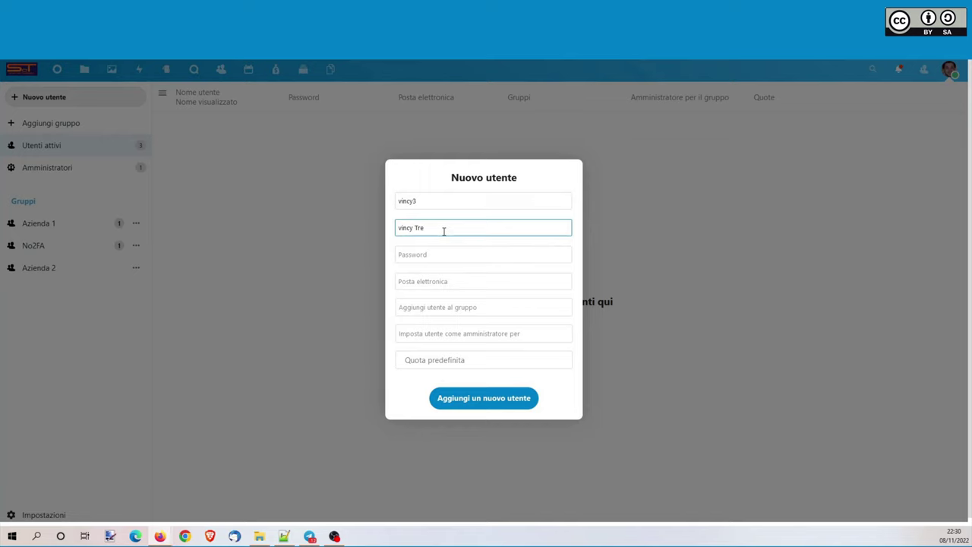
pyautogui.click(438, 255)
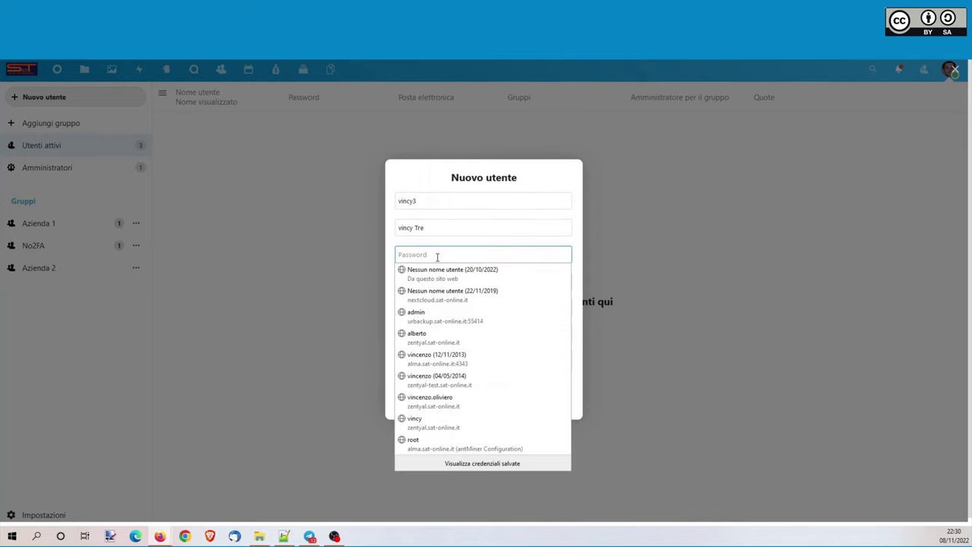
pyautogui.write('••')
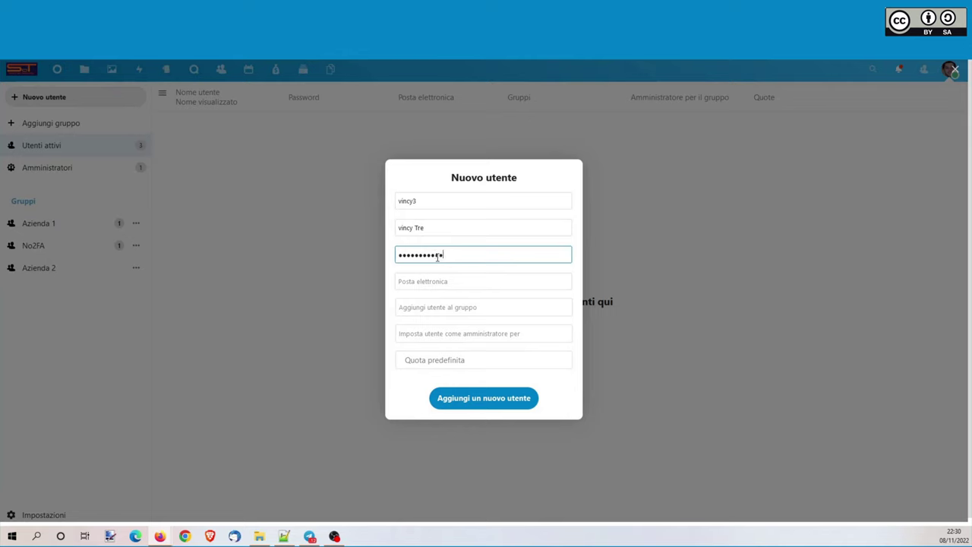
pyautogui.click(445, 281)
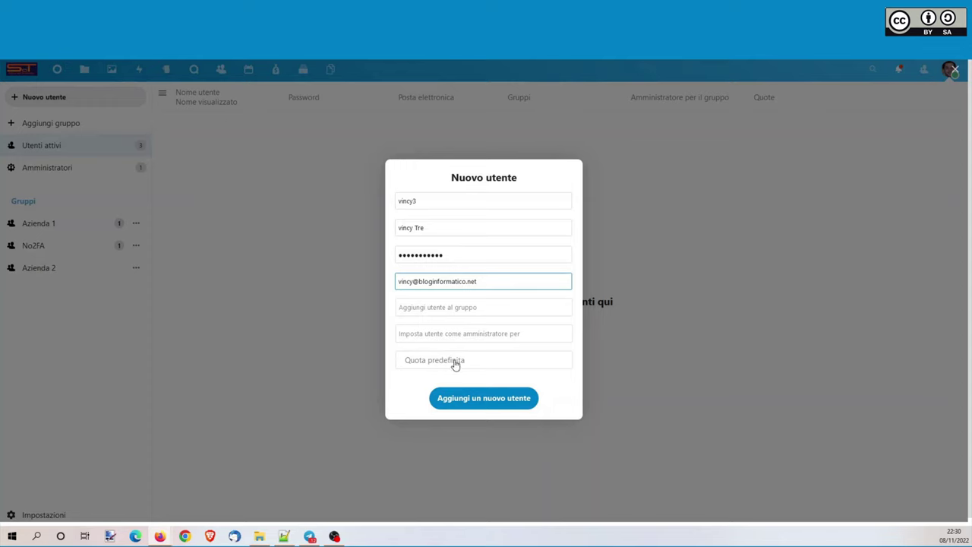
pyautogui.click(460, 404)
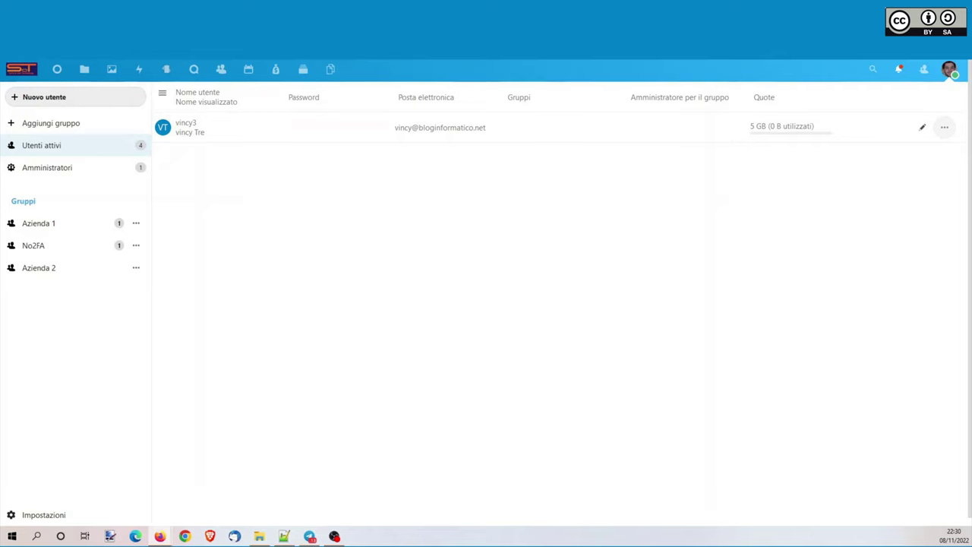
# Leave full screen, bring the remote Windows desktop forward and launch Thunderbird.
pyautogui.press('F11')
pyautogui.moveTo(614, 99); pyautogui.dragTo(681, 100)
pyautogui.moveTo(318, 72); pyautogui.dragTo(194, 43)
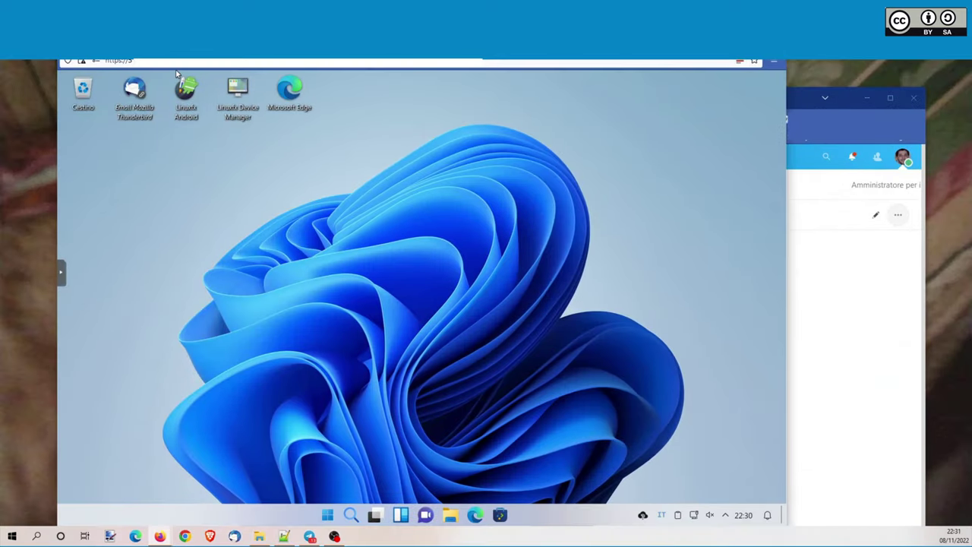
pyautogui.click(152, 114)
pyautogui.click(135, 111)
# Start Thunderbird, switch to the Inbox folder and clear the filter to show new mail.
pyautogui.press('Return')
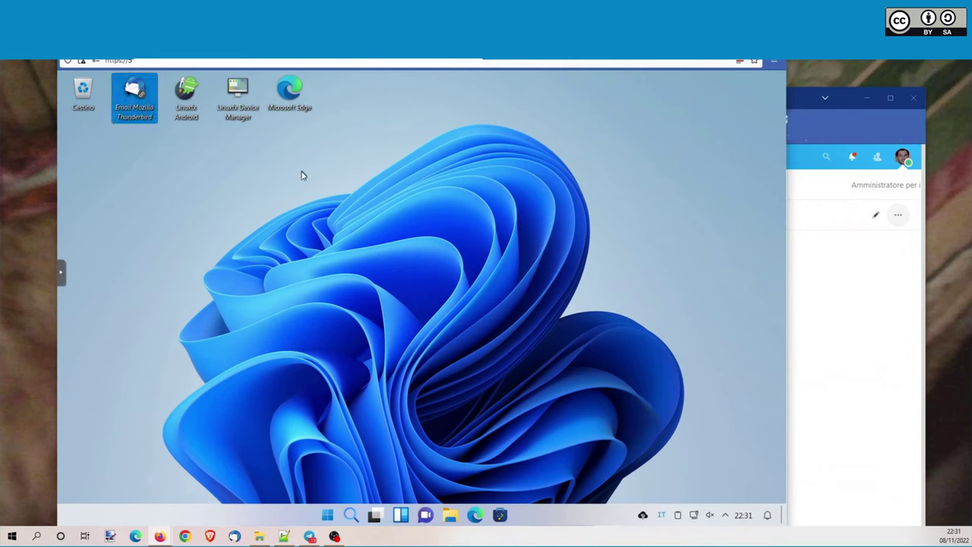
pyautogui.press('Return')
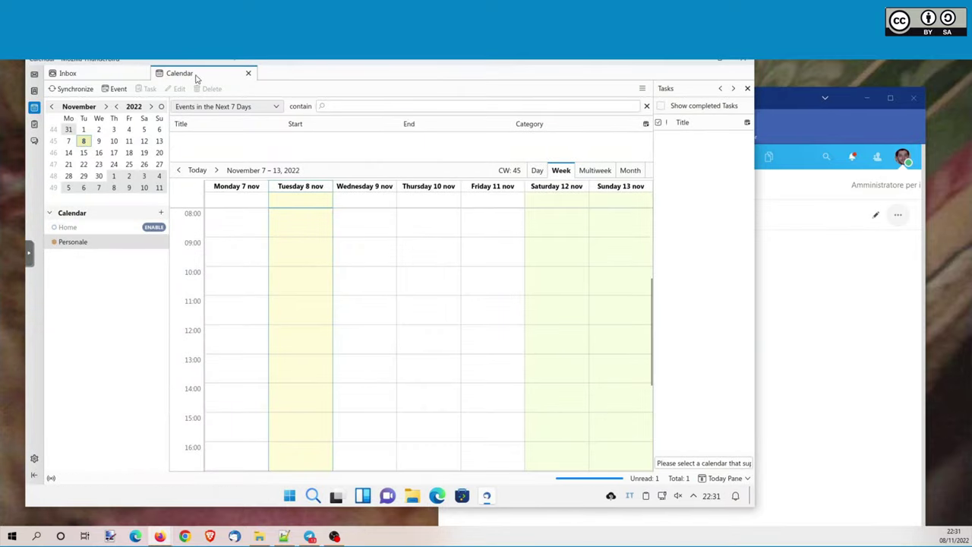
pyautogui.click(107, 76)
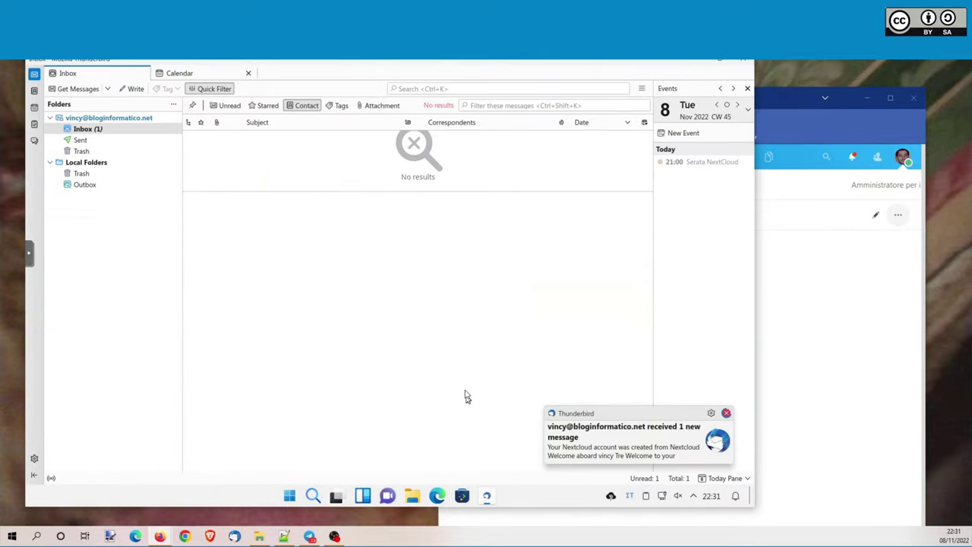
pyautogui.click(106, 129)
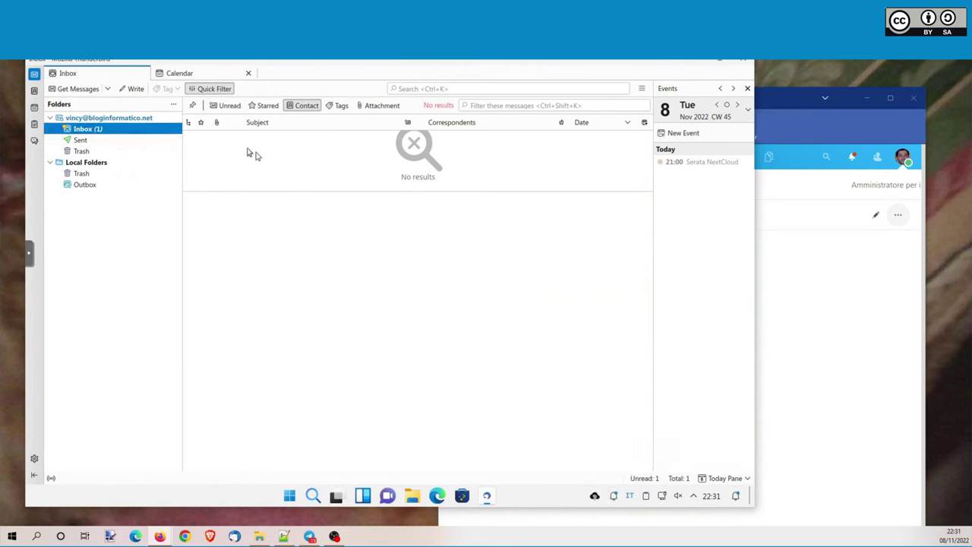
pyautogui.click(216, 89)
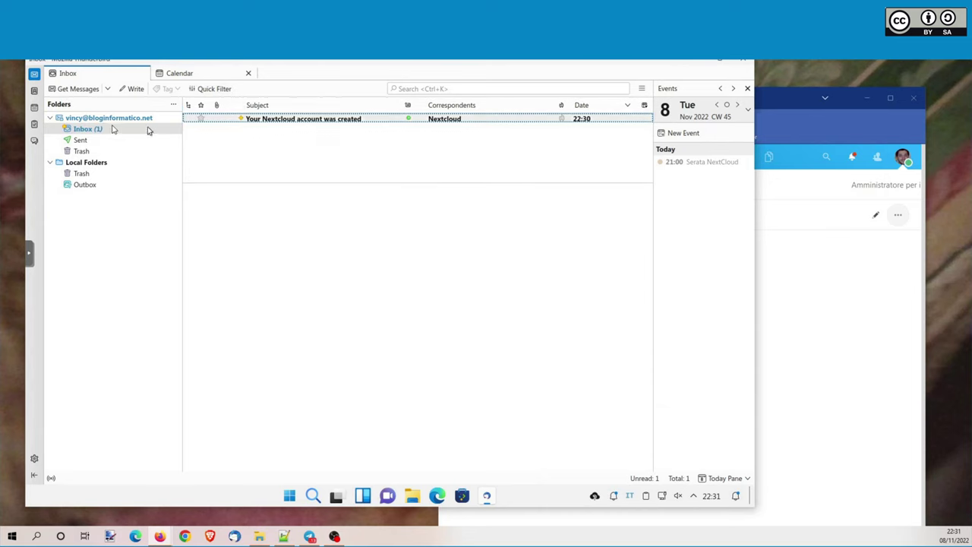
# Read the 'Your Nextcloud account was created' message and follow its Install Client link.
pyautogui.click(256, 122)
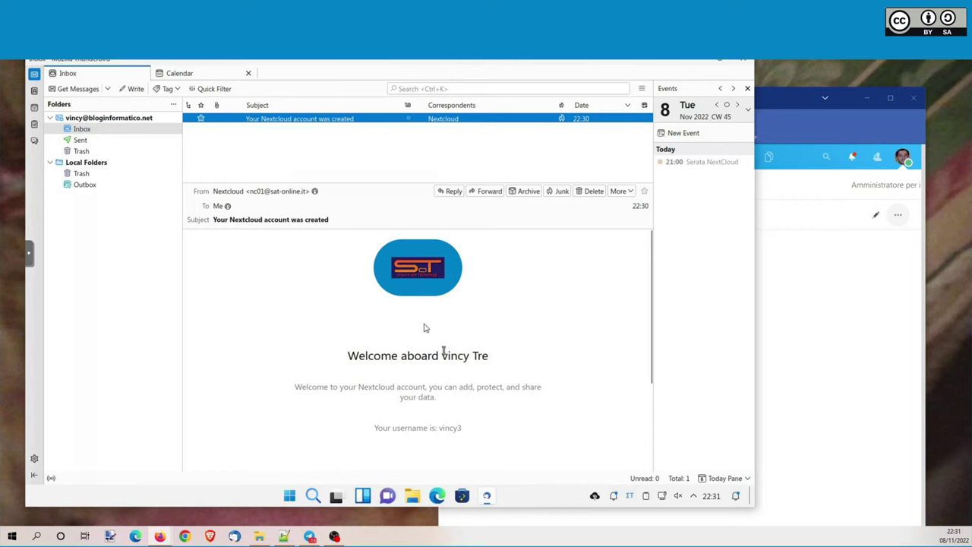
pyautogui.scroll(-1, 427, 364)
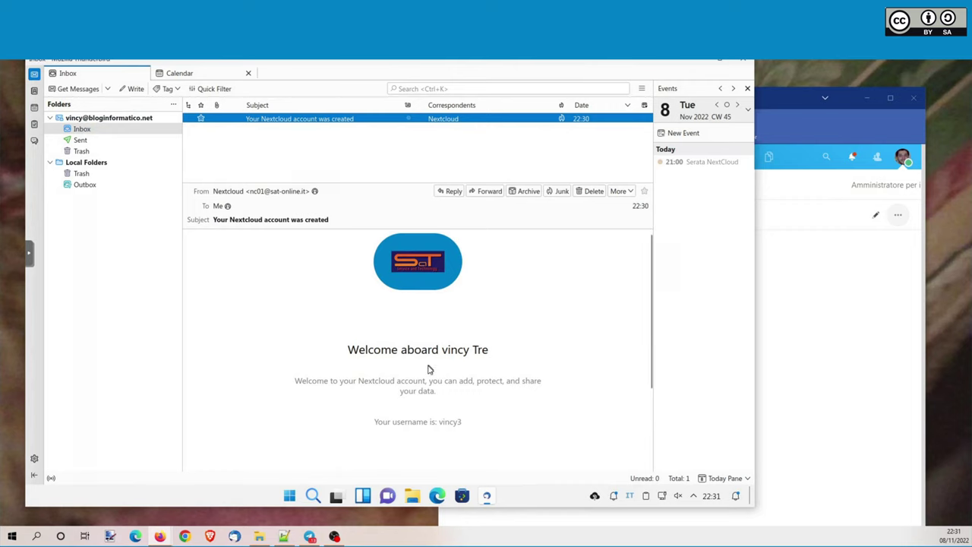
pyautogui.scroll(-3, 427, 369)
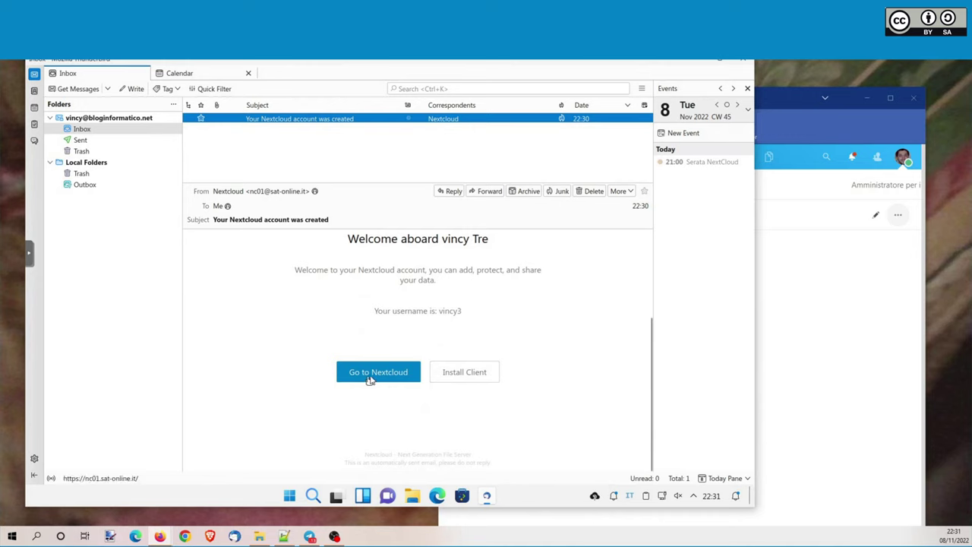
pyautogui.click(456, 374)
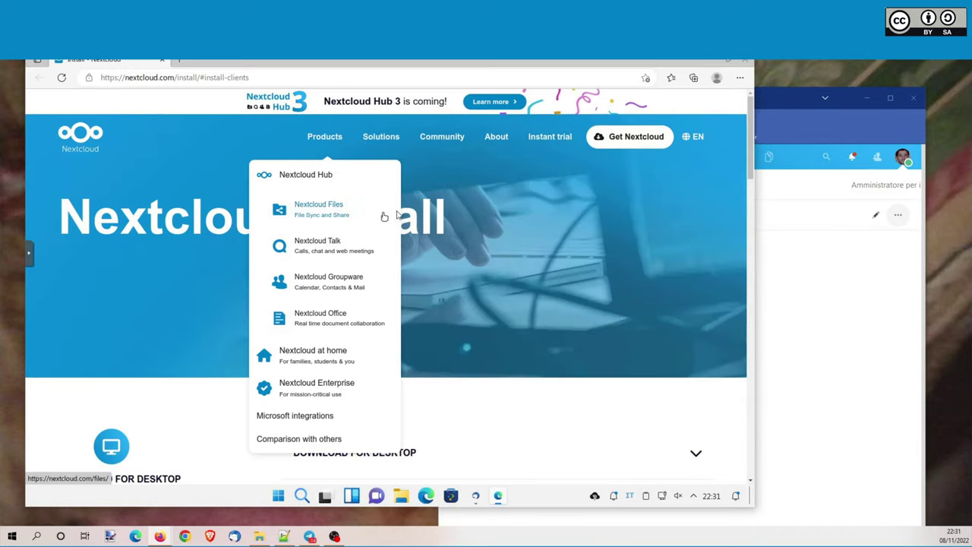
# Expand Download for Desktop and download the Nextcloud 3.6.1 Linux AppImage.
pyautogui.moveTo(417, 154)
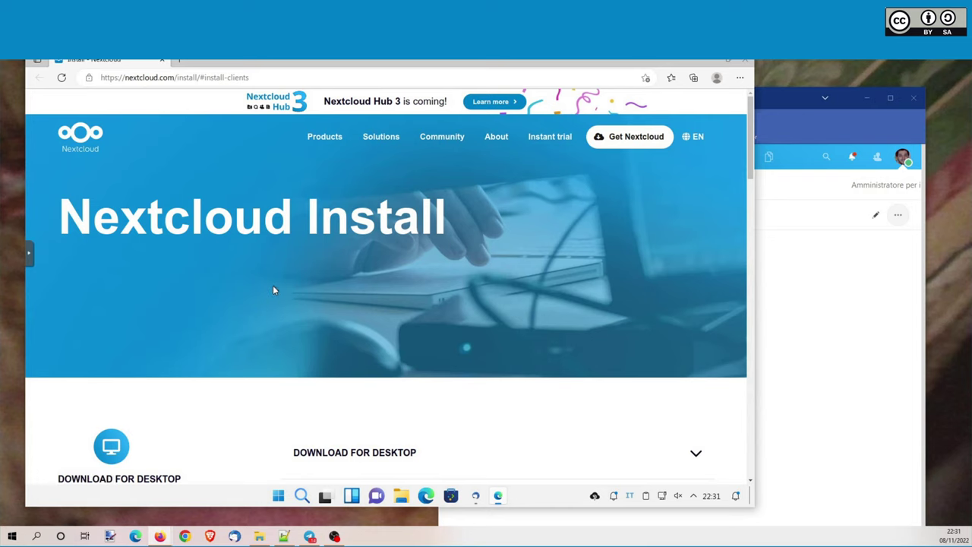
pyautogui.scroll(-1, 304, 263)
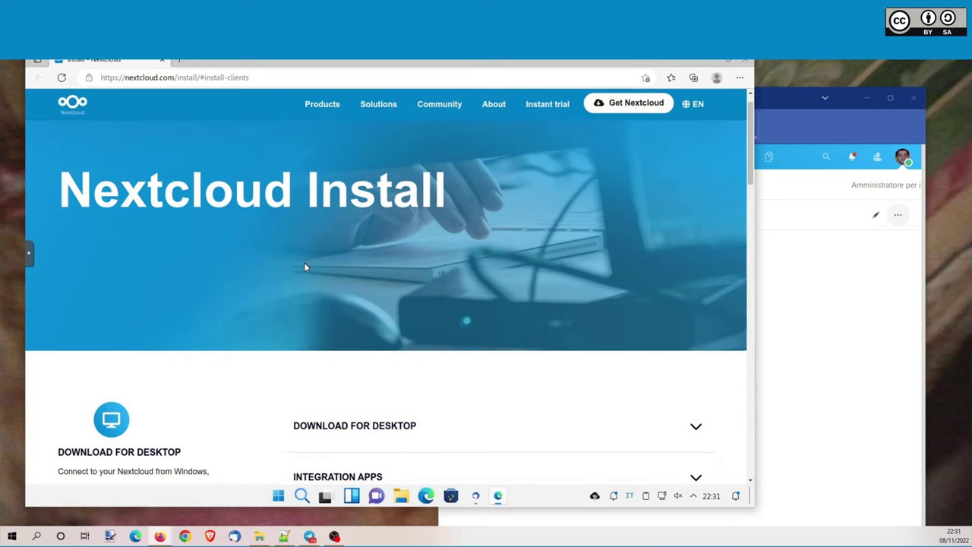
pyautogui.scroll(-1, 305, 268)
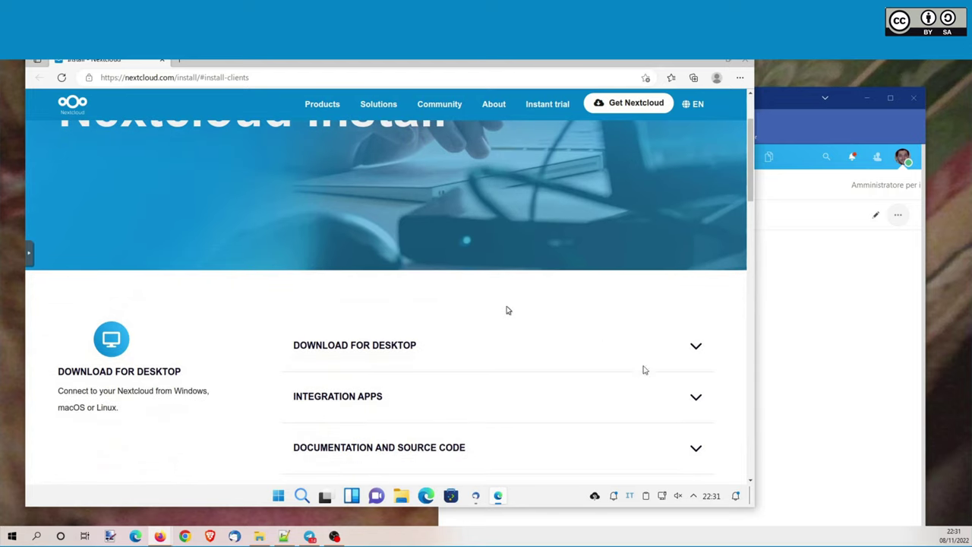
pyautogui.click(696, 347)
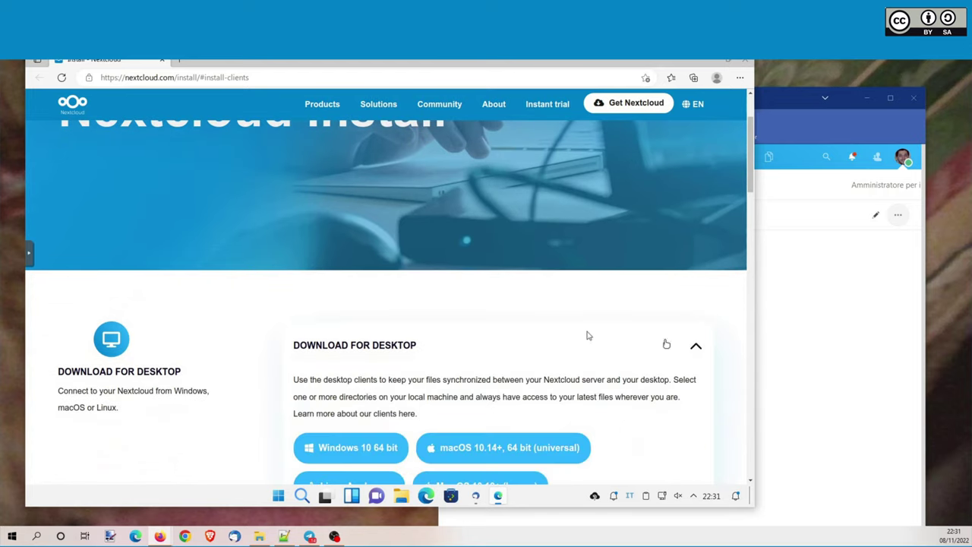
pyautogui.scroll(-1, 587, 336)
pyautogui.scroll(-1, 587, 334)
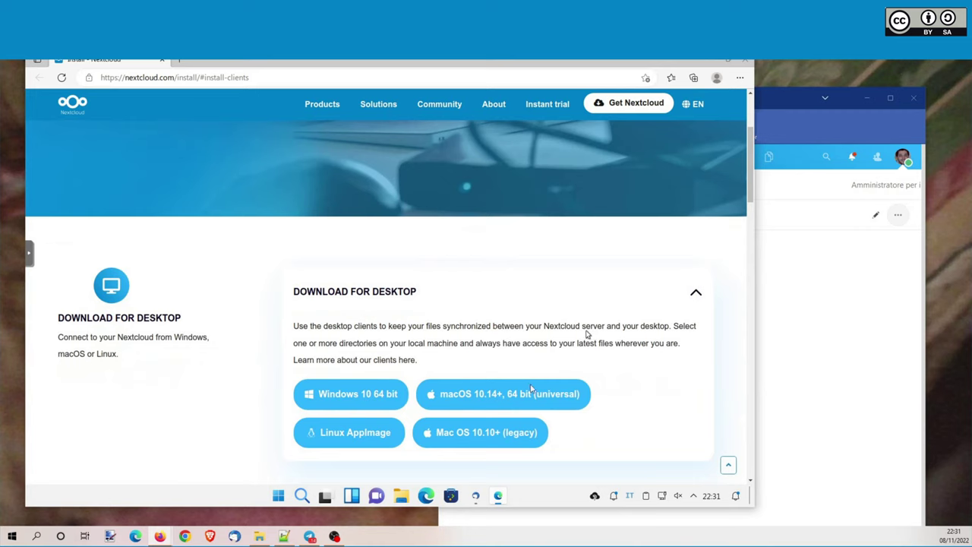
pyautogui.scroll(-1, 426, 410)
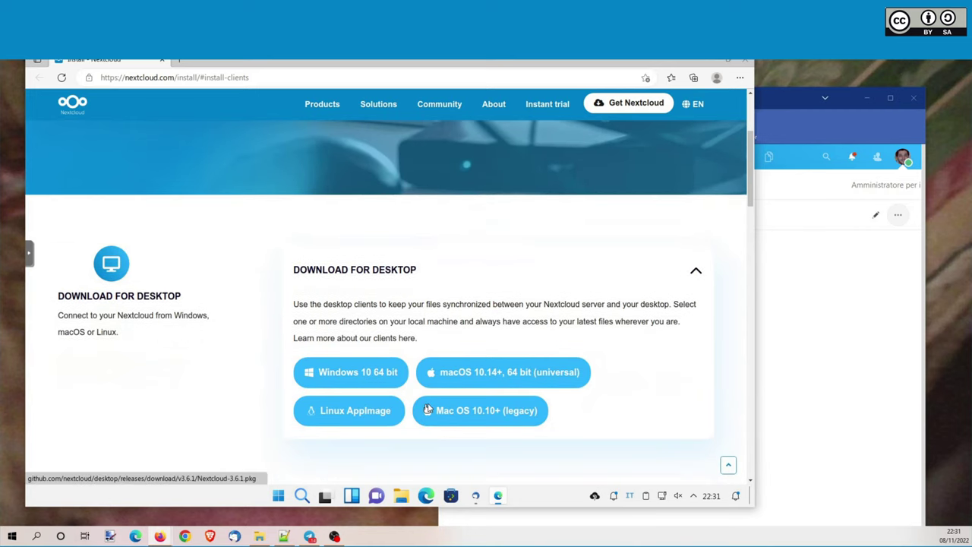
pyautogui.click(323, 410)
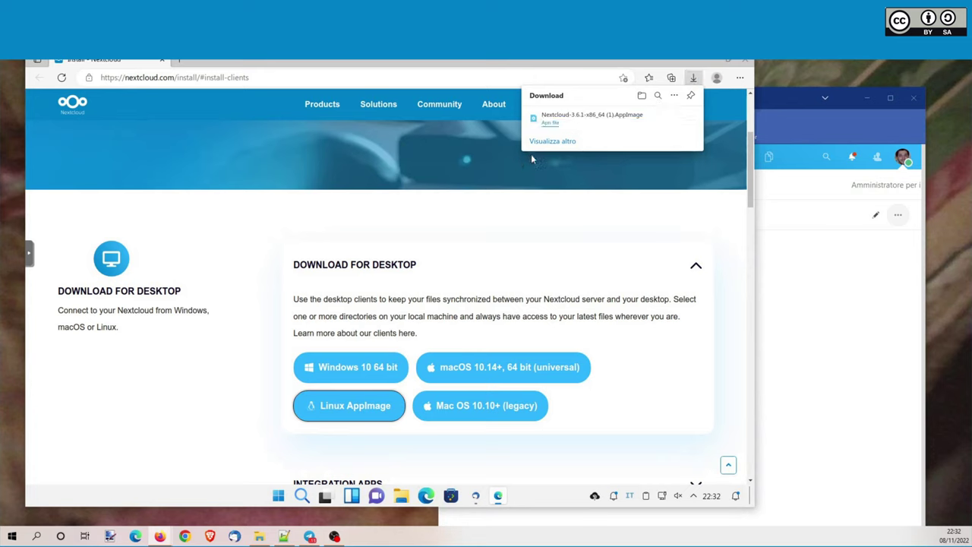
# Show the downloaded AppImage in its Downloads folder from Edge's download list, then close Edge.
pyautogui.click(549, 124)
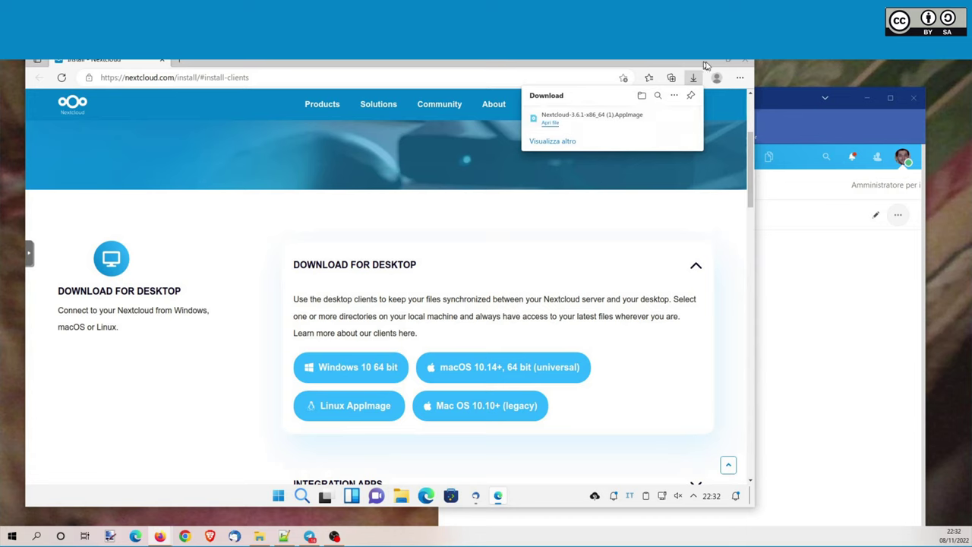
pyautogui.click(561, 143)
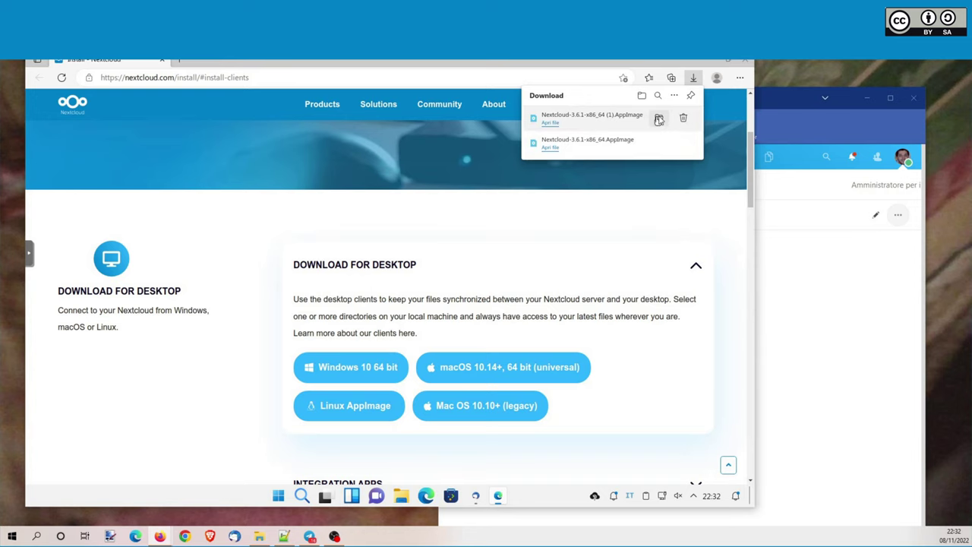
pyautogui.click(659, 119)
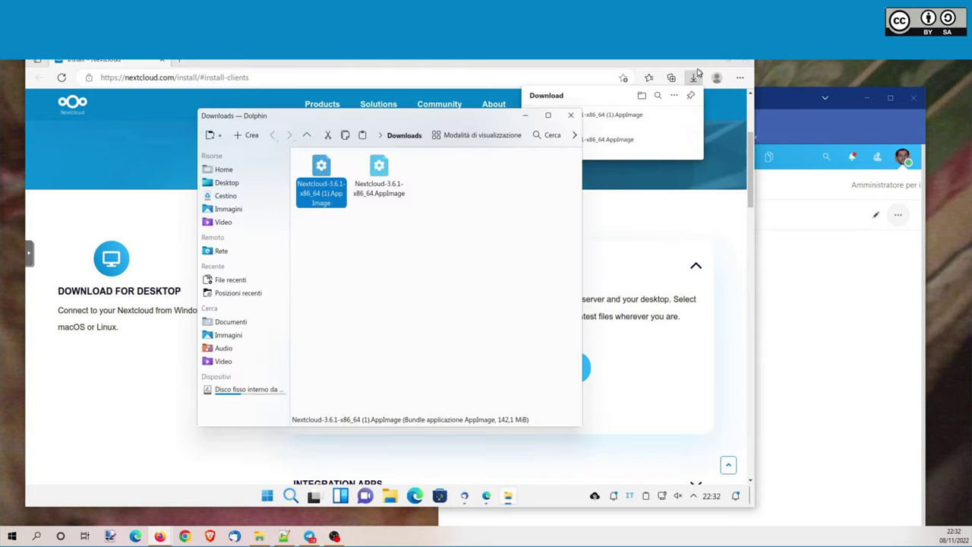
pyautogui.click(746, 63)
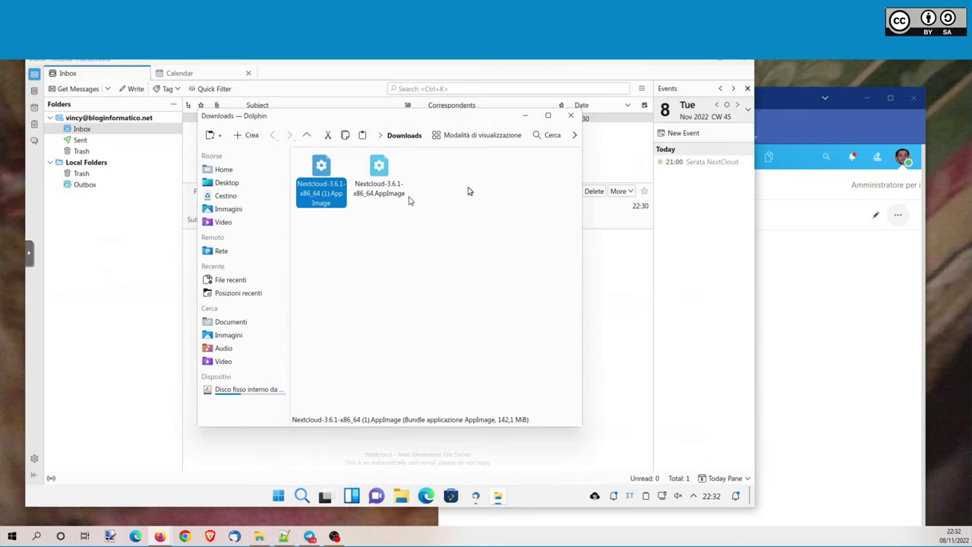
# Close Thunderbird and launch the Nextcloud-3.6.1 AppImage from Dolphin, confirming the run warning with Continua.
pyautogui.click(741, 64)
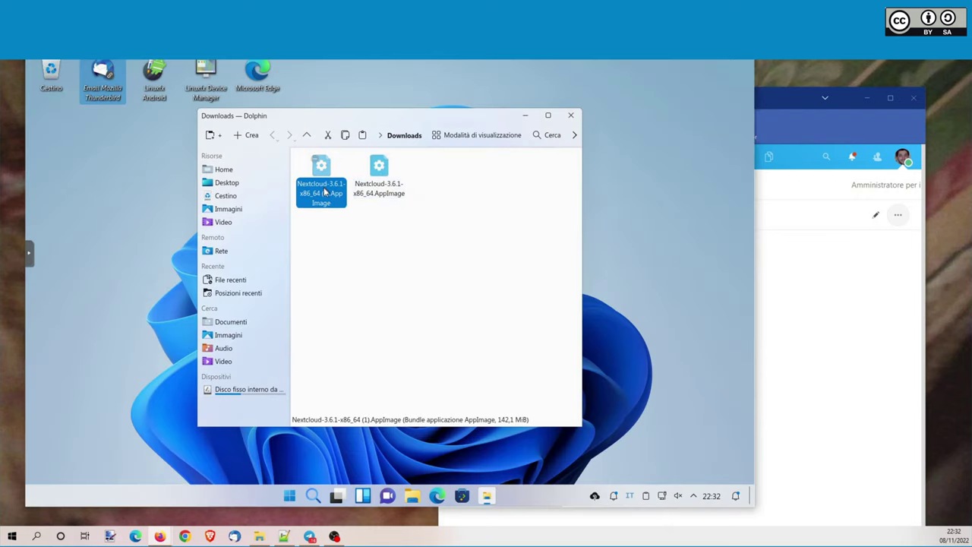
pyautogui.doubleClick(332, 195)
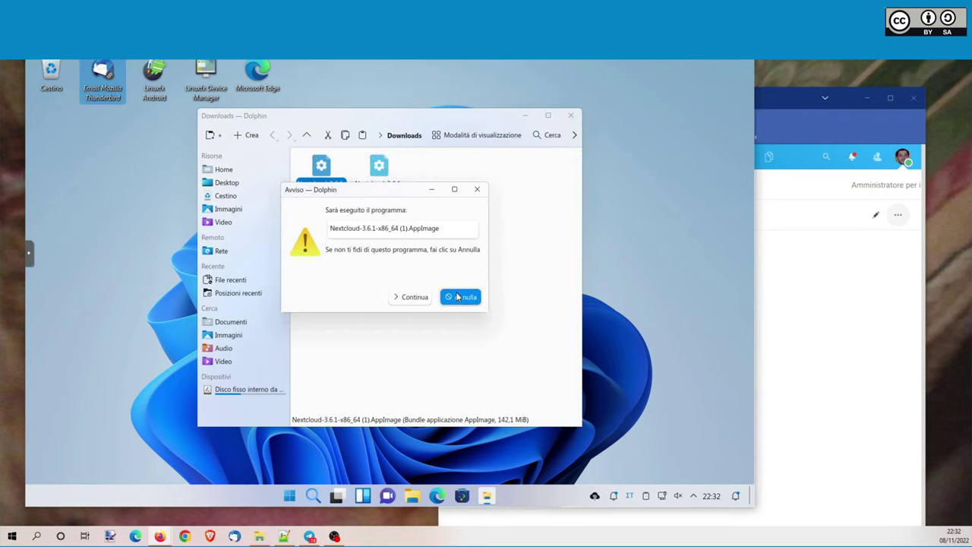
pyautogui.click(418, 297)
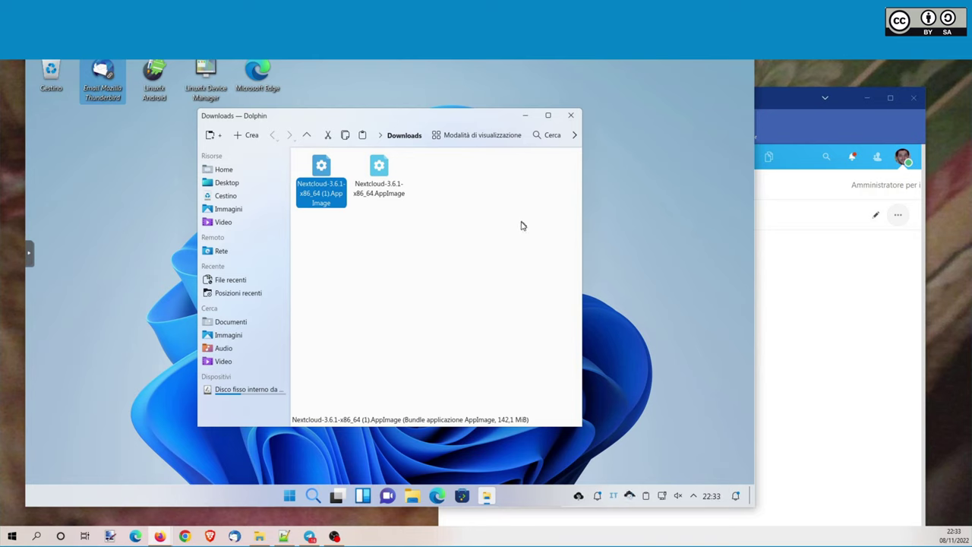
pyautogui.moveTo(770, 105); pyautogui.dragTo(812, 77)
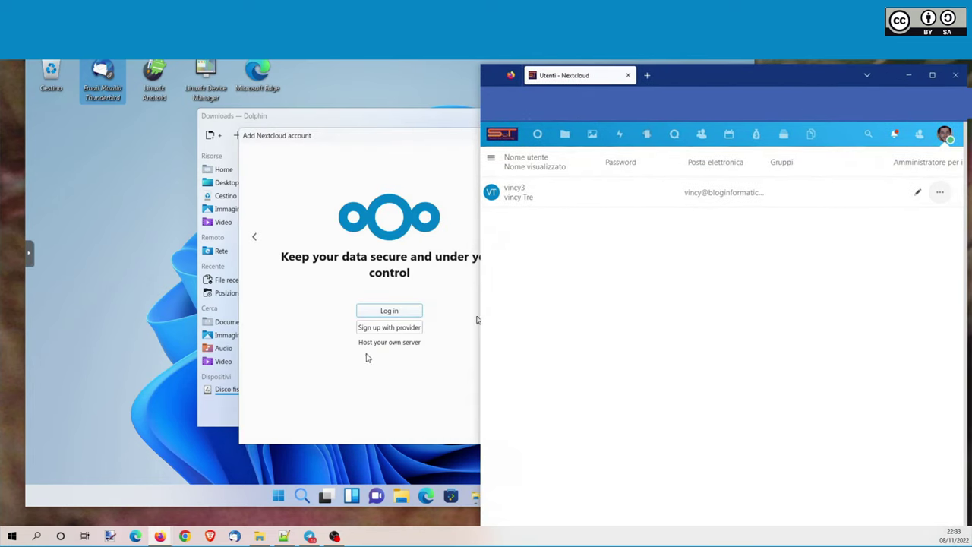
pyautogui.click(343, 367)
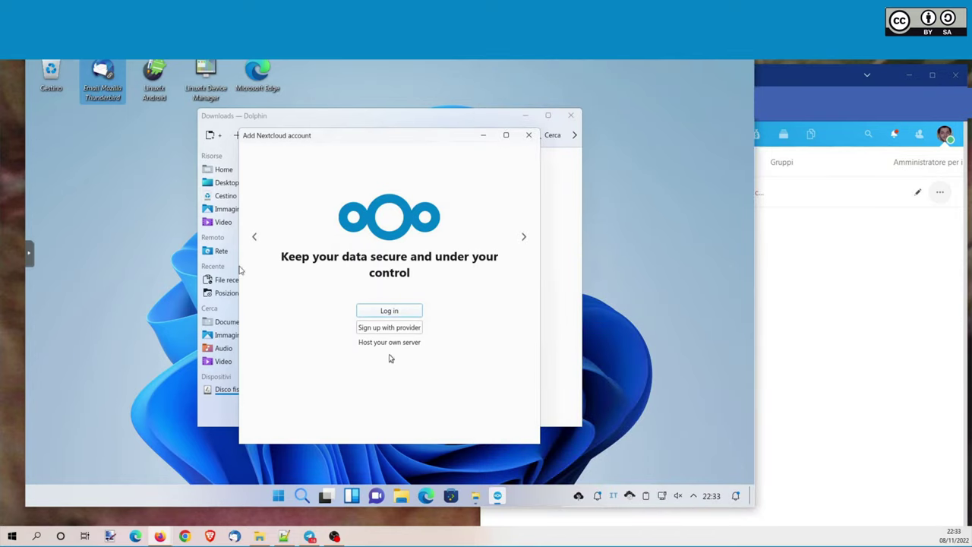
pyautogui.click(391, 311)
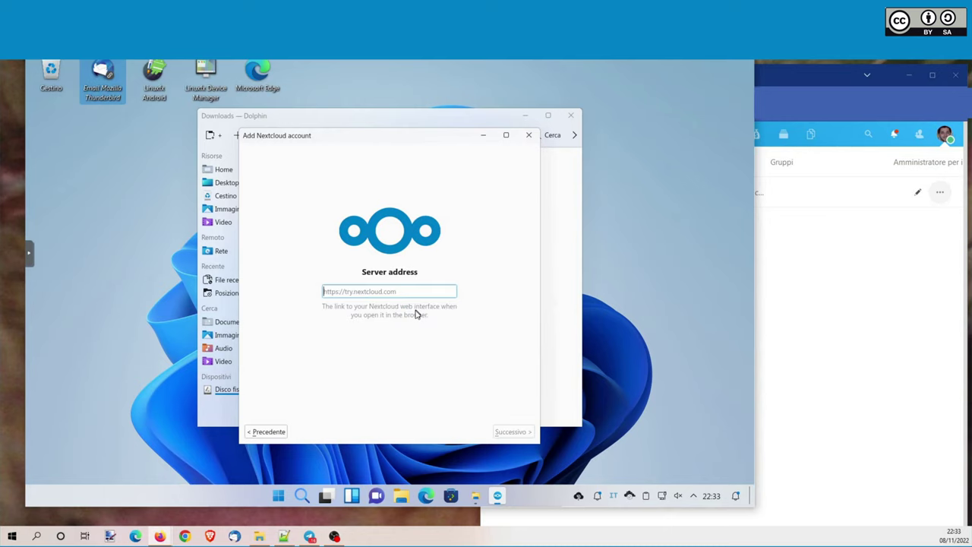
pyautogui.write('https://')
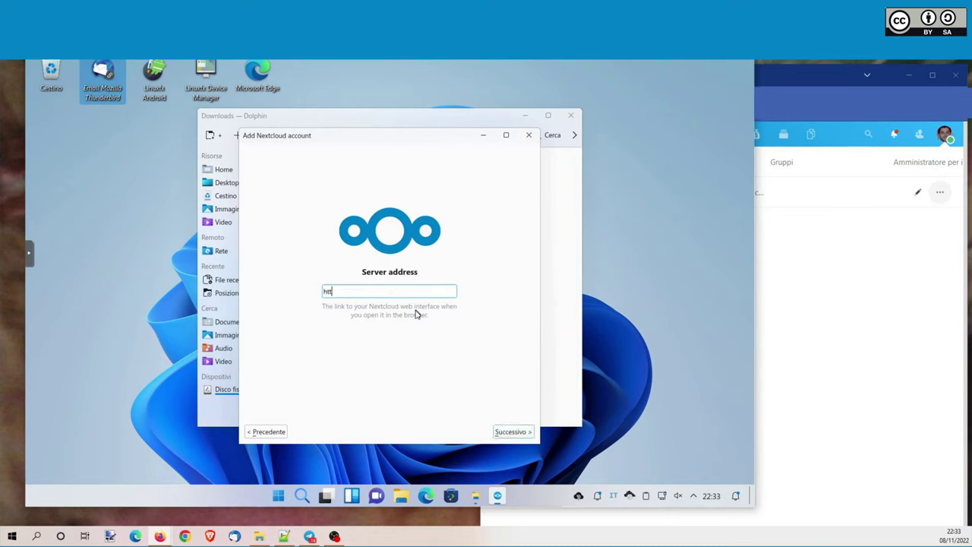
pyautogui.write('nc01.sat-online.it')
pyautogui.click(504, 431)
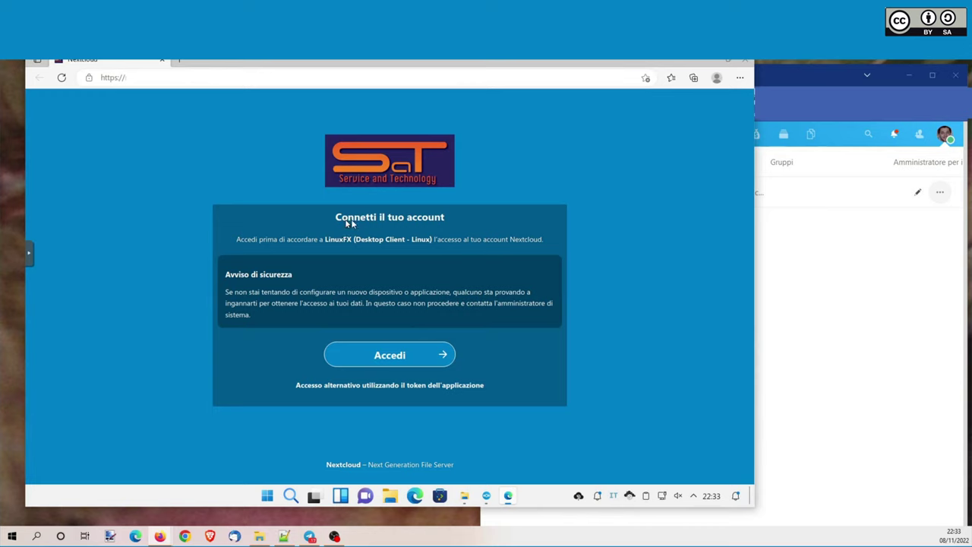
# Authorize the desktop client through Accedi and Accorda accesso, then close the browser.
pyautogui.click(372, 359)
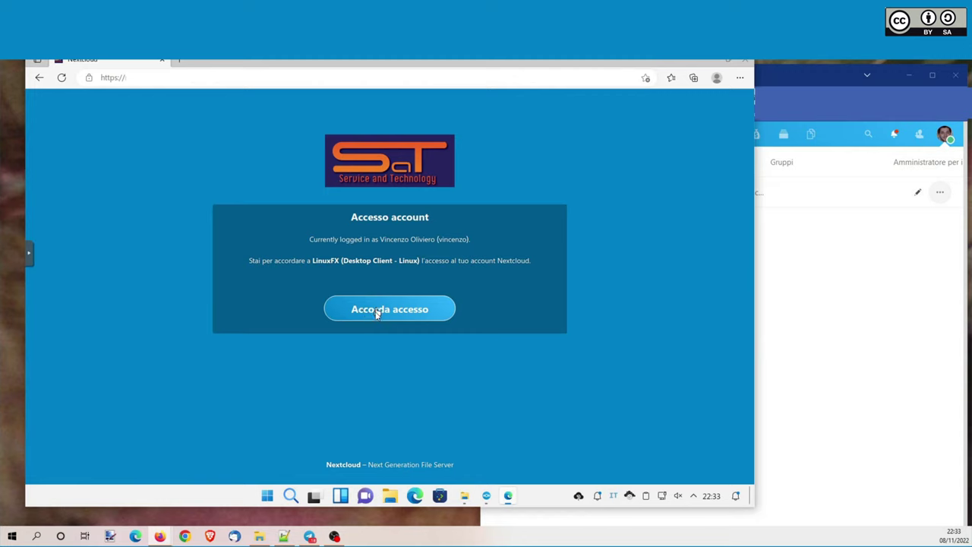
pyautogui.click(375, 313)
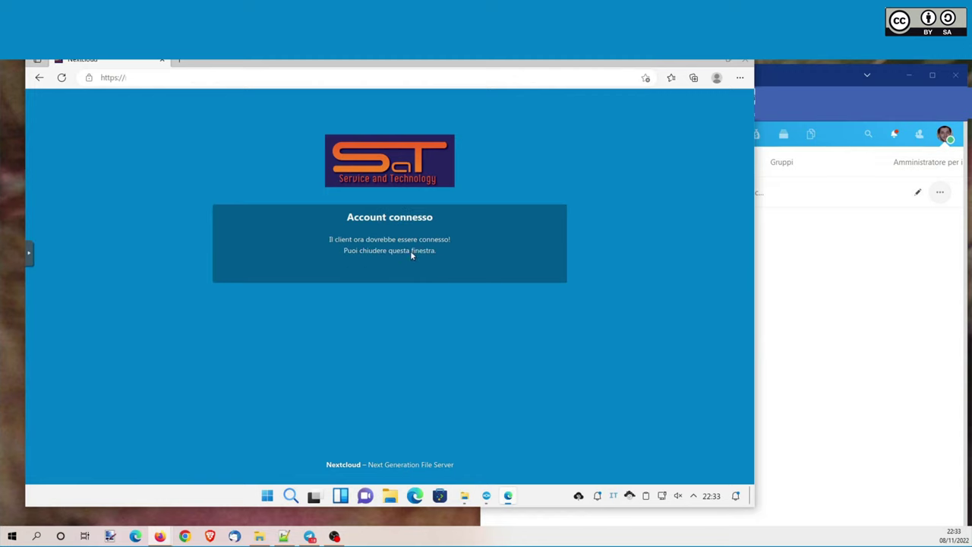
pyautogui.click(162, 61)
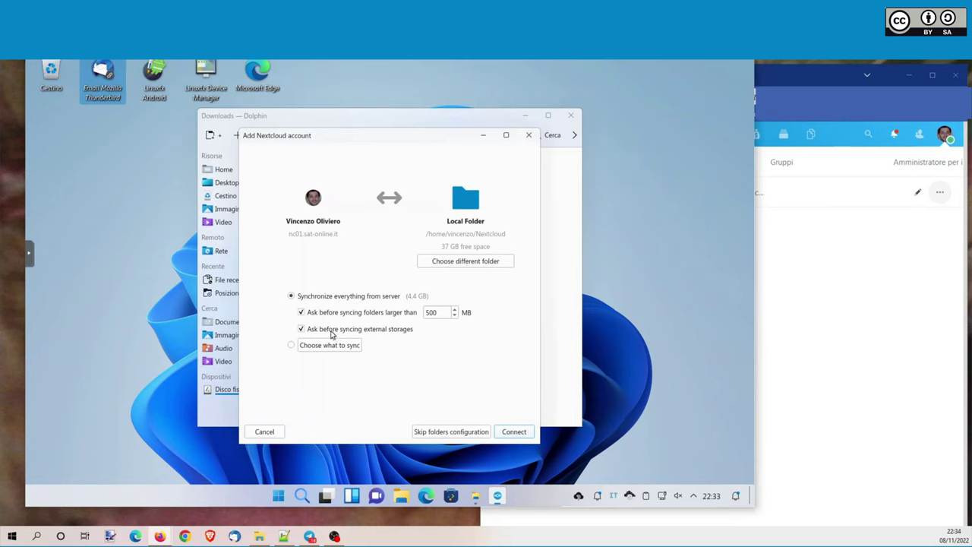
# Turn off the external-storage prompt, limit sync to only the LugVi folder (31 KB), and connect.
pyautogui.click(303, 329)
pyautogui.click(329, 345)
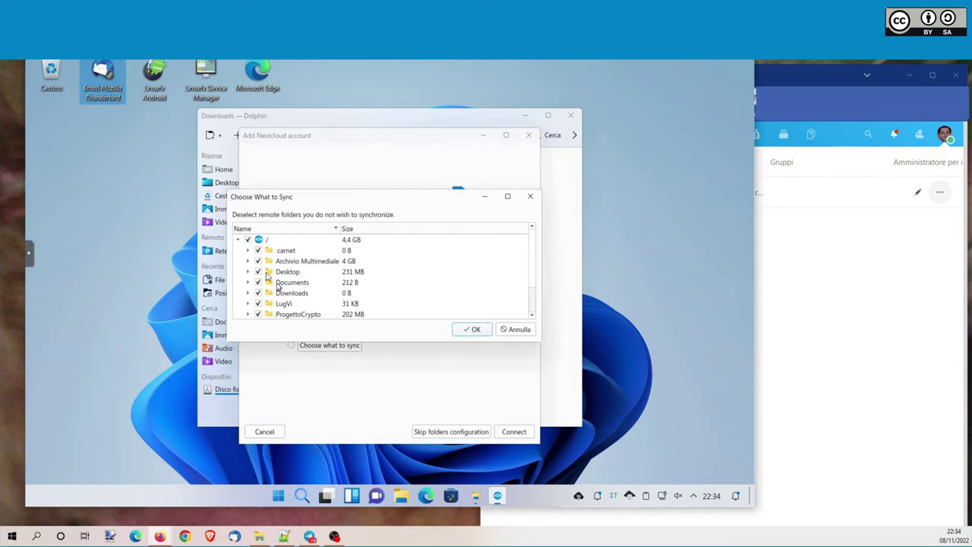
pyautogui.click(248, 240)
pyautogui.click(258, 304)
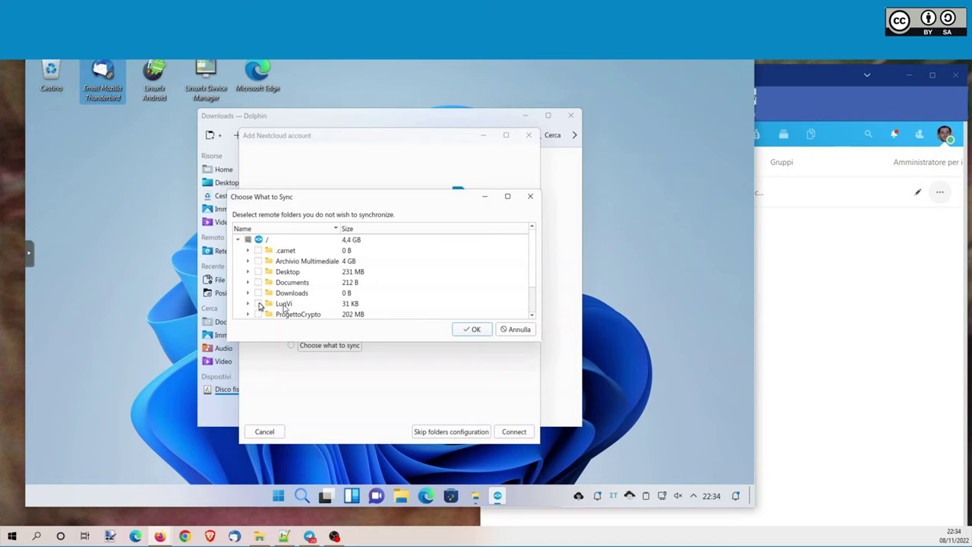
pyautogui.click(476, 332)
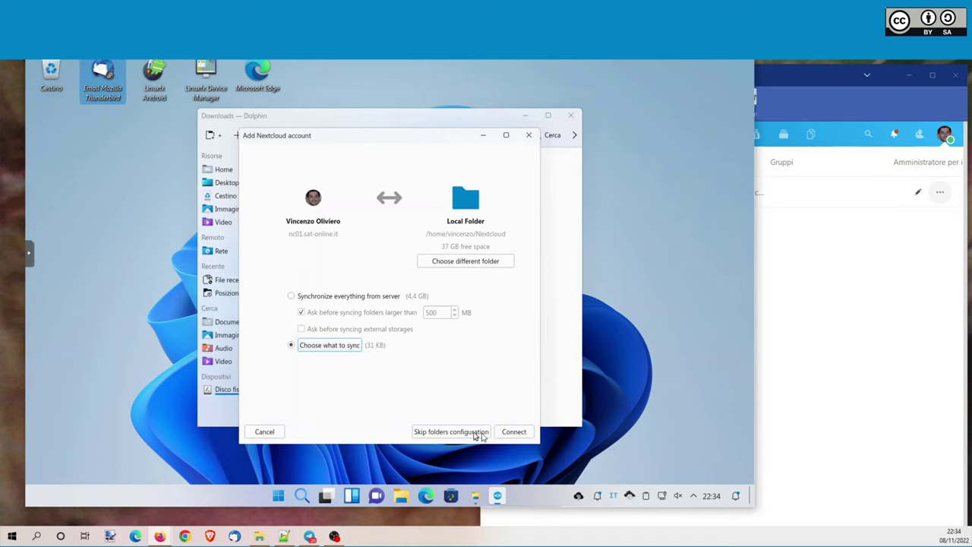
pyautogui.click(515, 432)
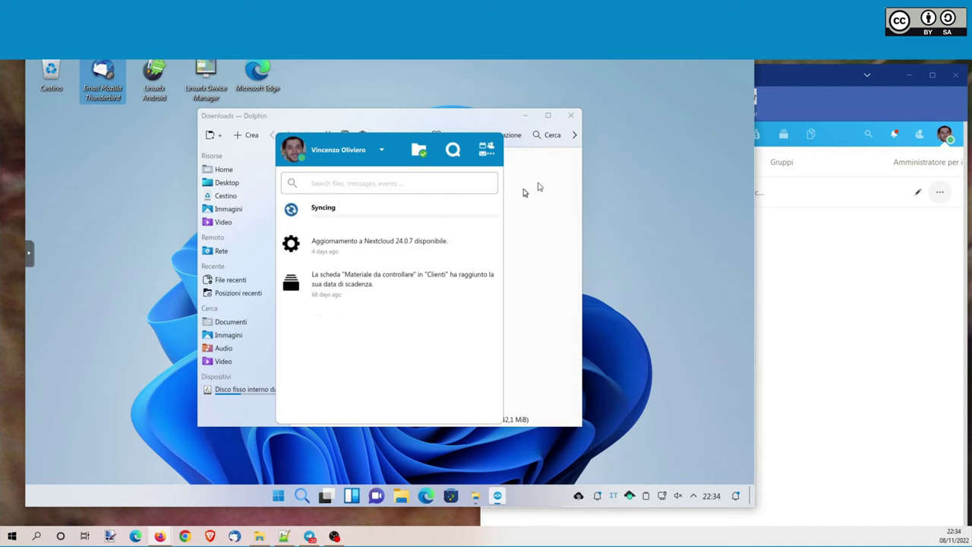
# Close Dolphin, check the web notifications, then review the client's All synced activity list.
pyautogui.click(568, 116)
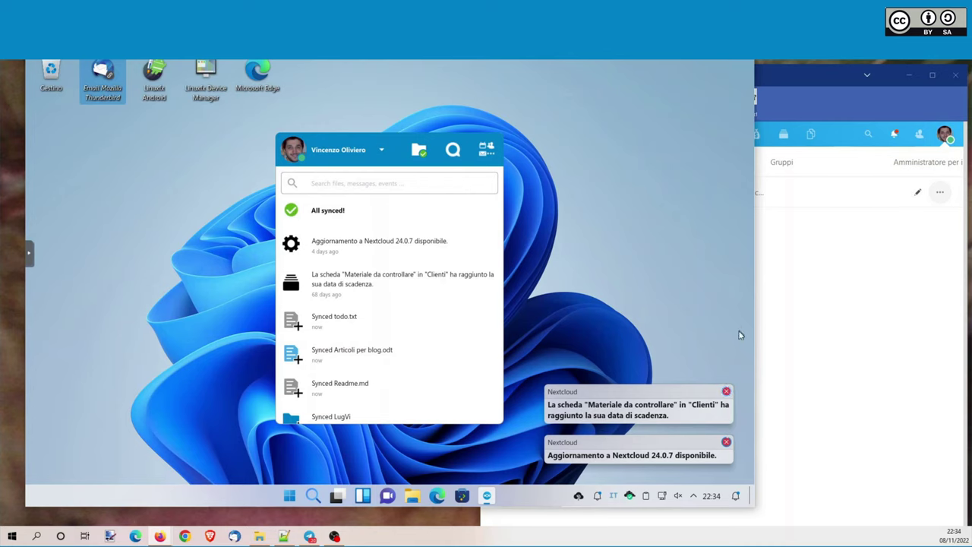
pyautogui.click(895, 133)
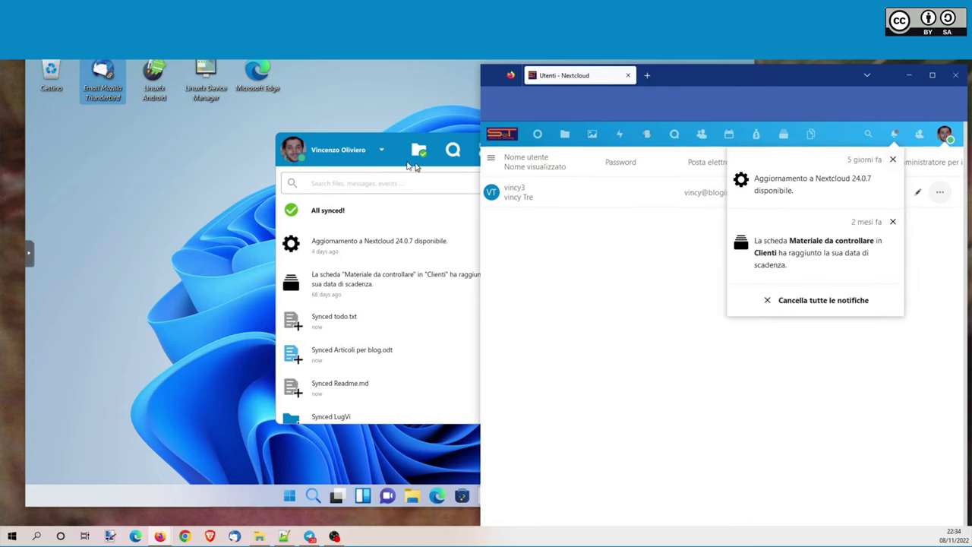
pyautogui.click(408, 210)
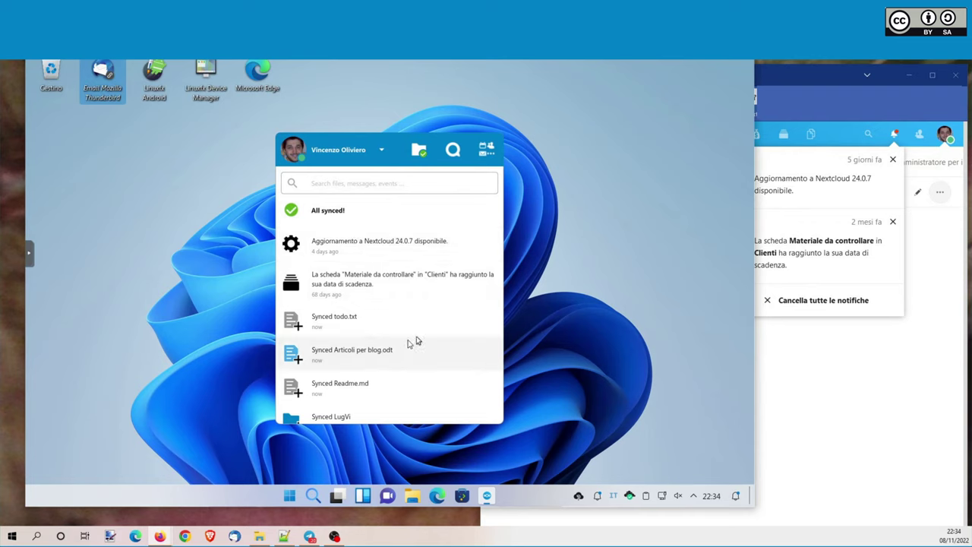
pyautogui.scroll(-2, 402, 342)
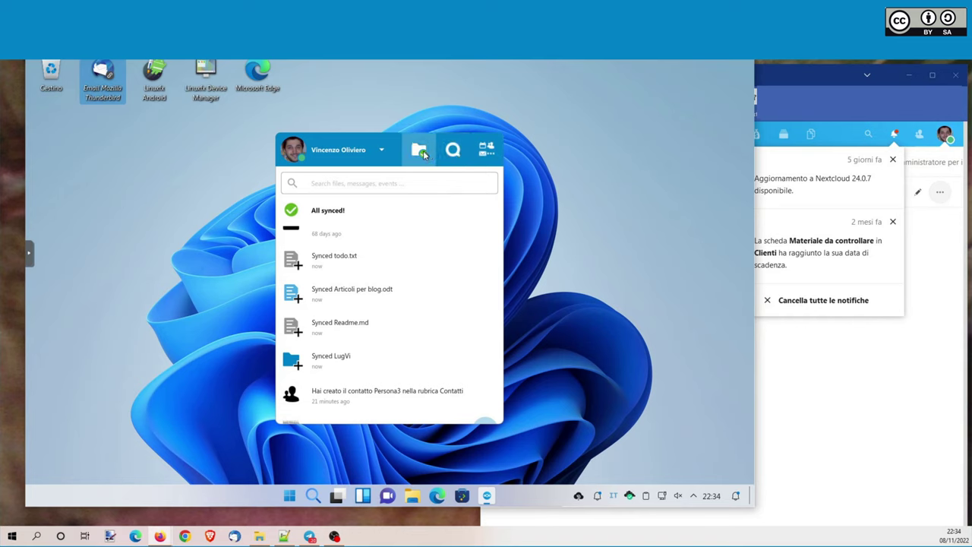
pyautogui.click(382, 149)
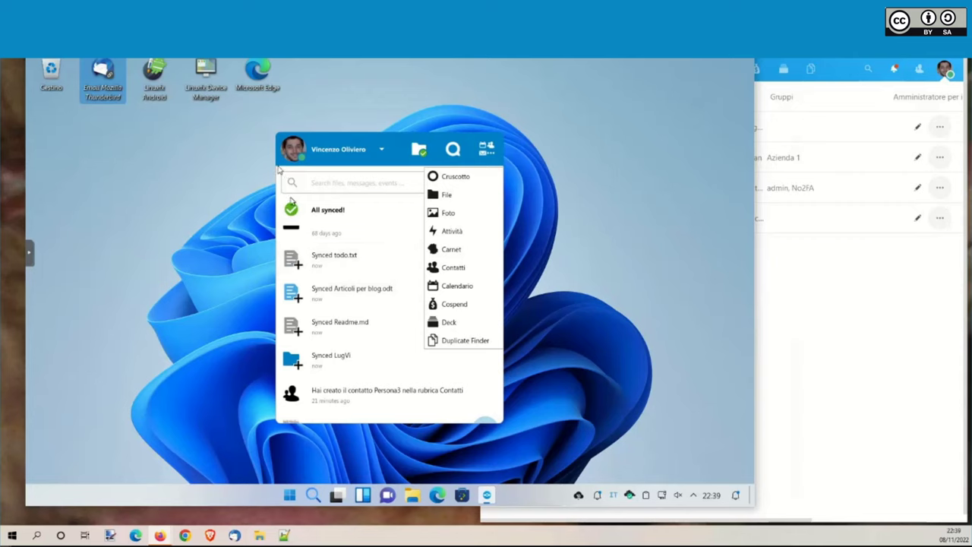
# Open Settings from the account menu on the General tab, showing version 3.6.1.
pyautogui.click(383, 149)
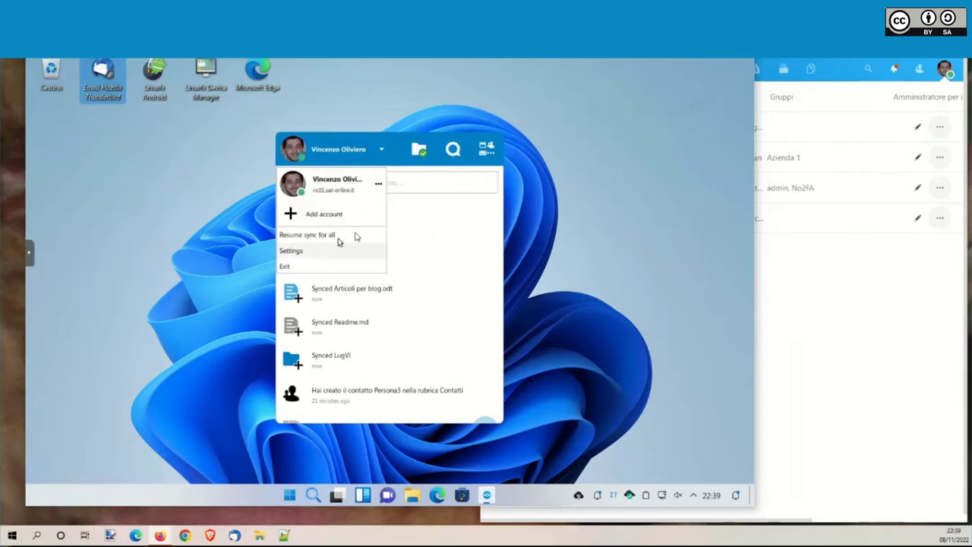
pyautogui.click(315, 253)
pyautogui.click(465, 92)
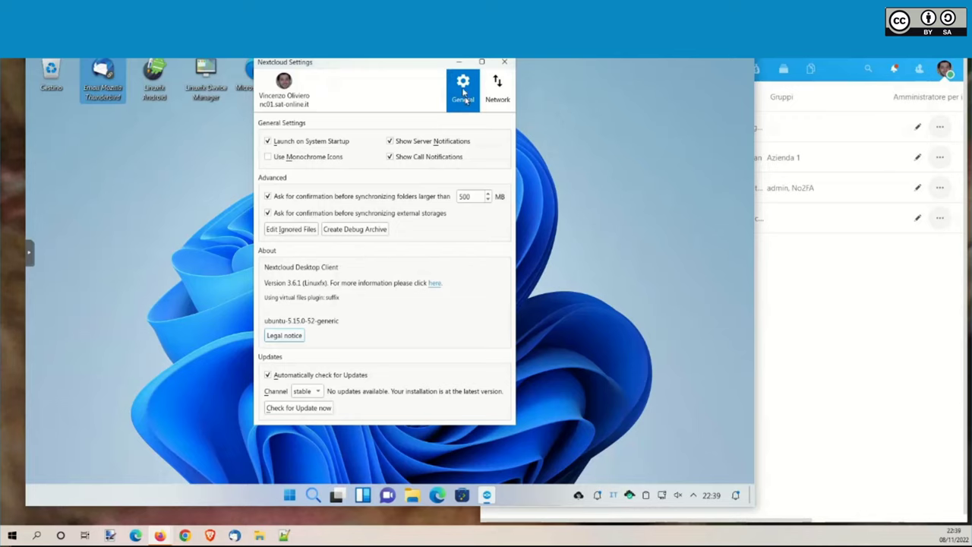
# Check the Network settings, then review the account's folder list with only LugVi (31 KB) checked.
pyautogui.click(509, 87)
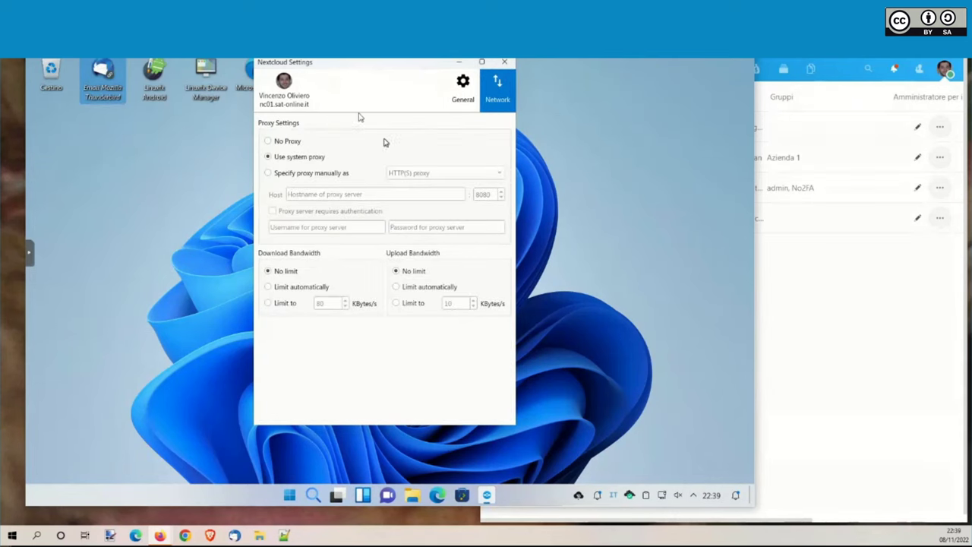
pyautogui.click(301, 103)
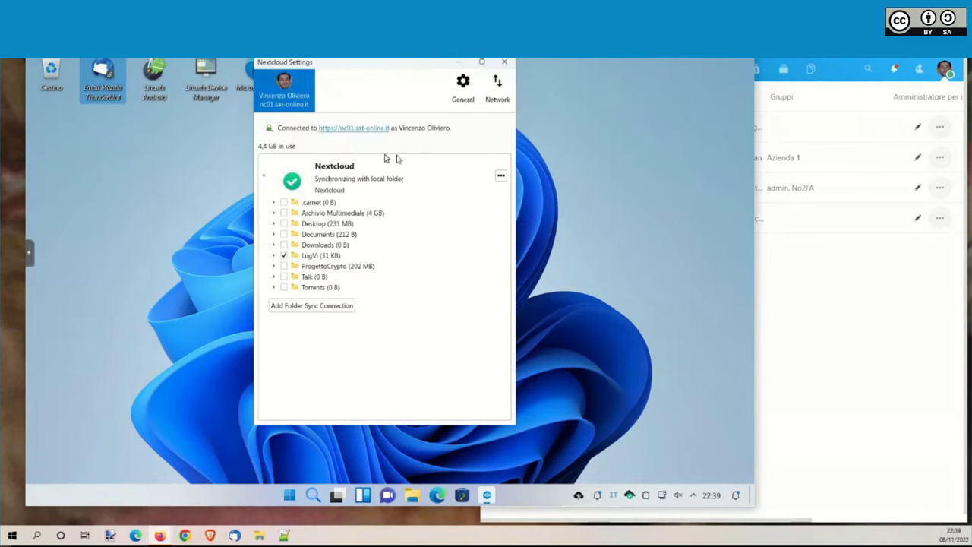
pyautogui.click(499, 177)
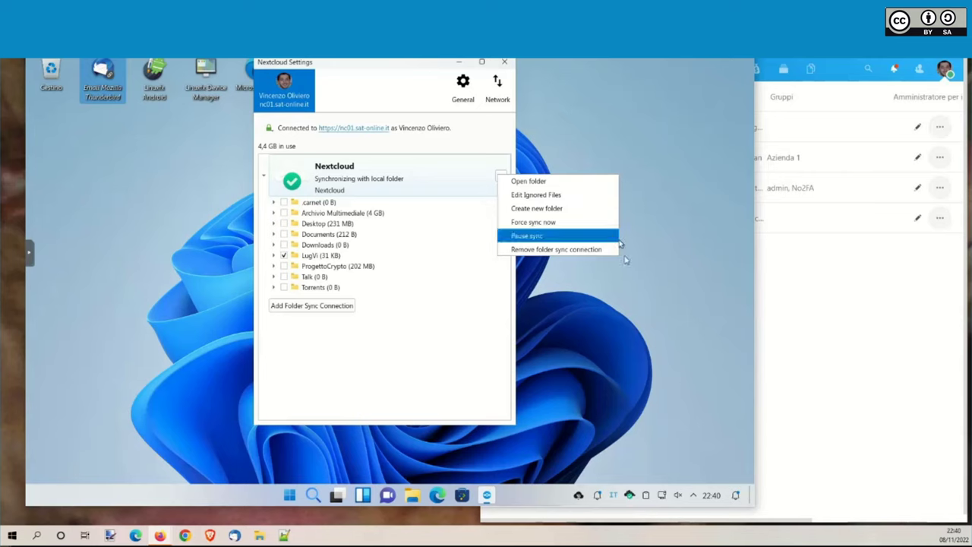
pyautogui.click(670, 332)
# Close the activity panel and the Settings window, returning to the Nextcloud users list.
pyautogui.click(630, 495)
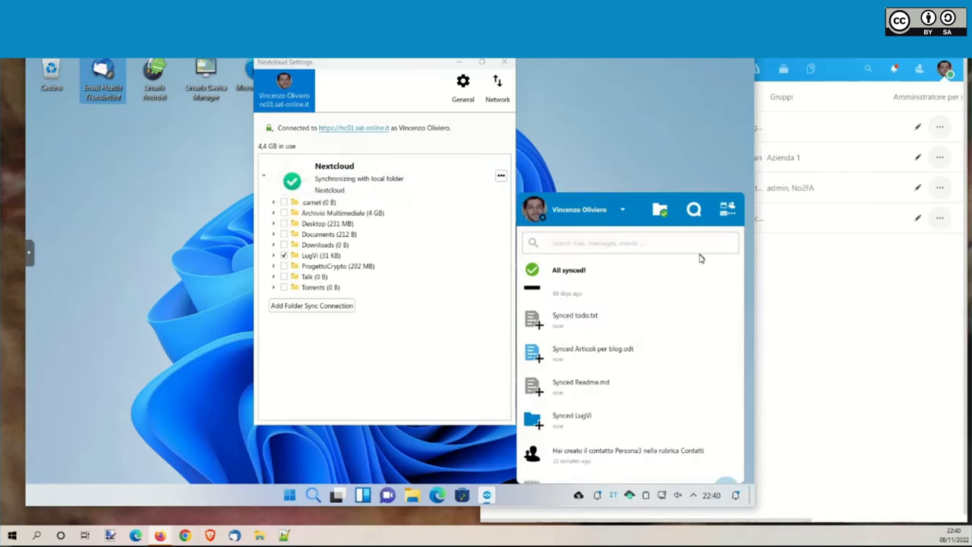
pyautogui.click(627, 211)
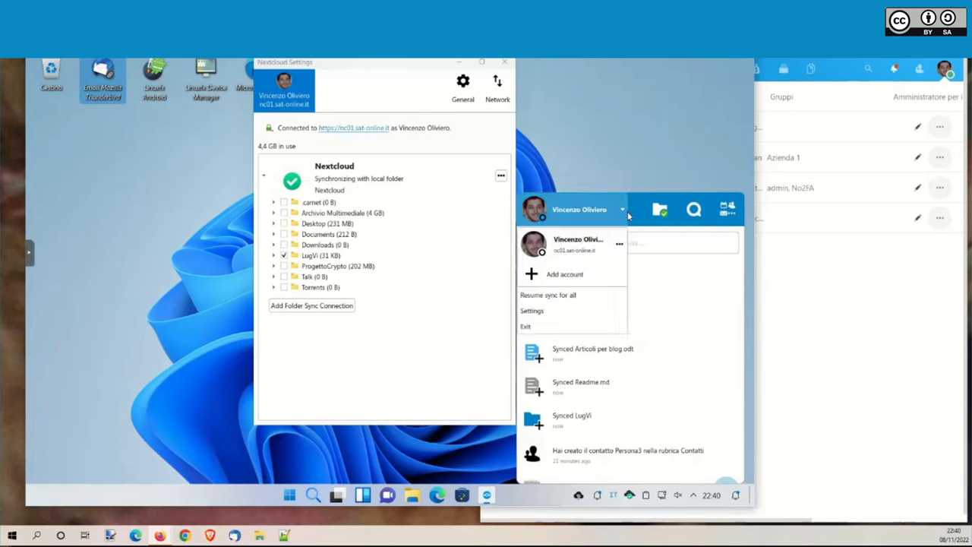
pyautogui.click(628, 155)
pyautogui.click(504, 62)
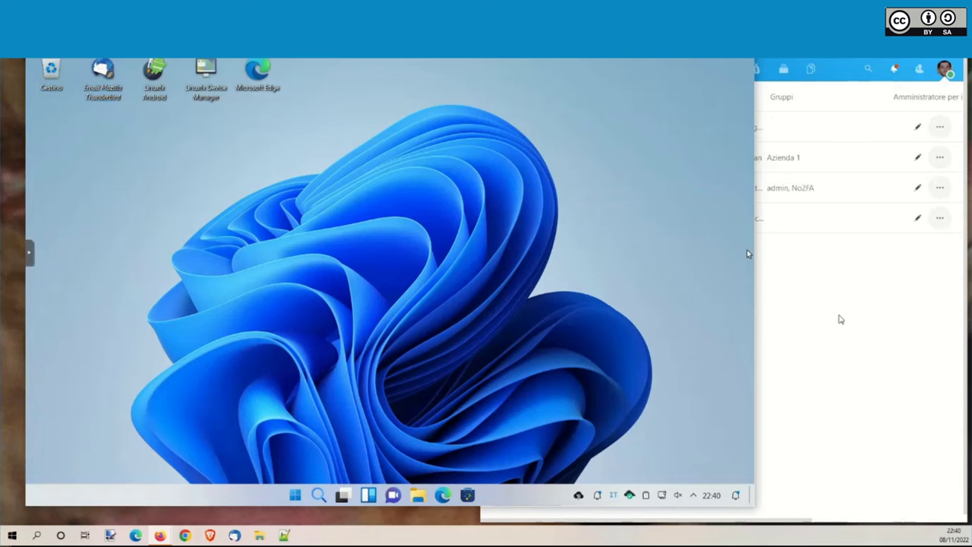
pyautogui.click(835, 341)
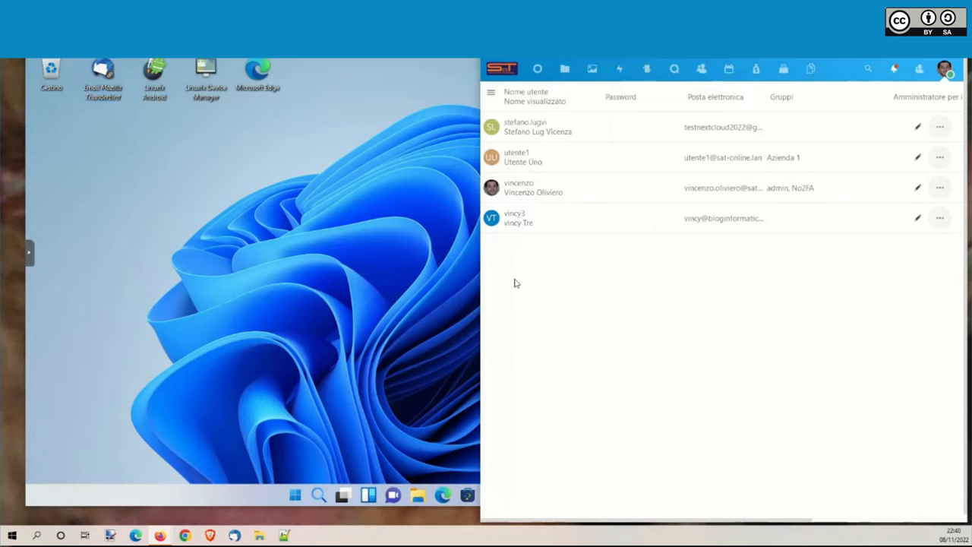
# Expand the speaker's camera video to fill the whole call window.
pyautogui.click(385, 245)
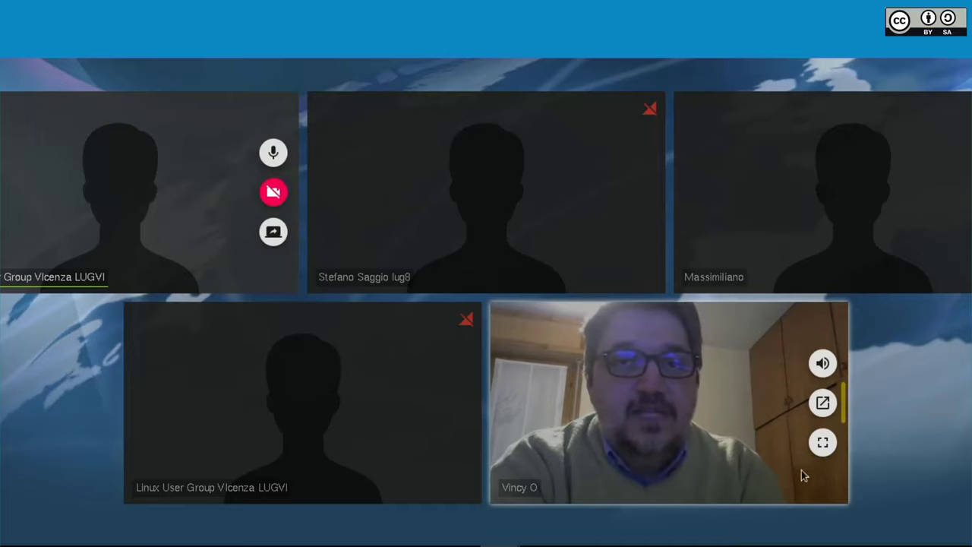
pyautogui.click(822, 442)
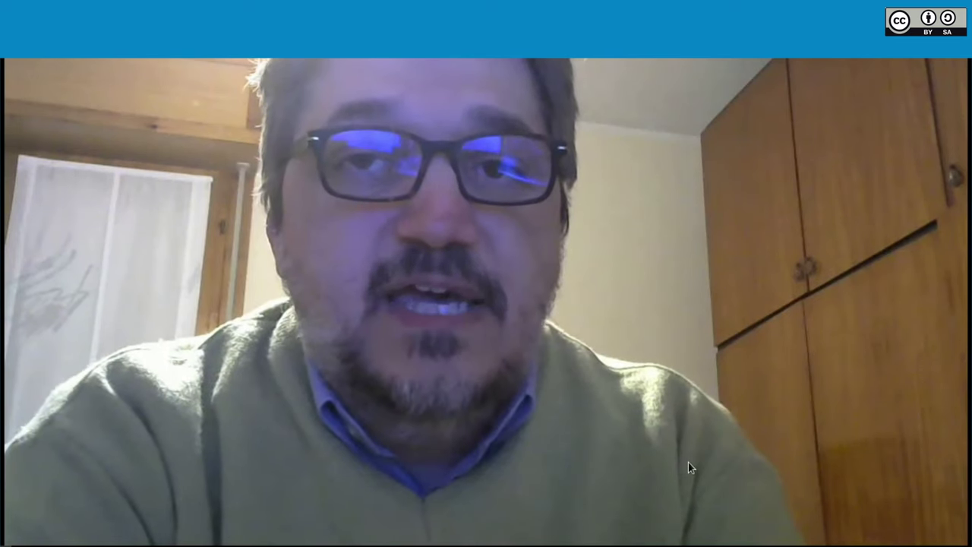